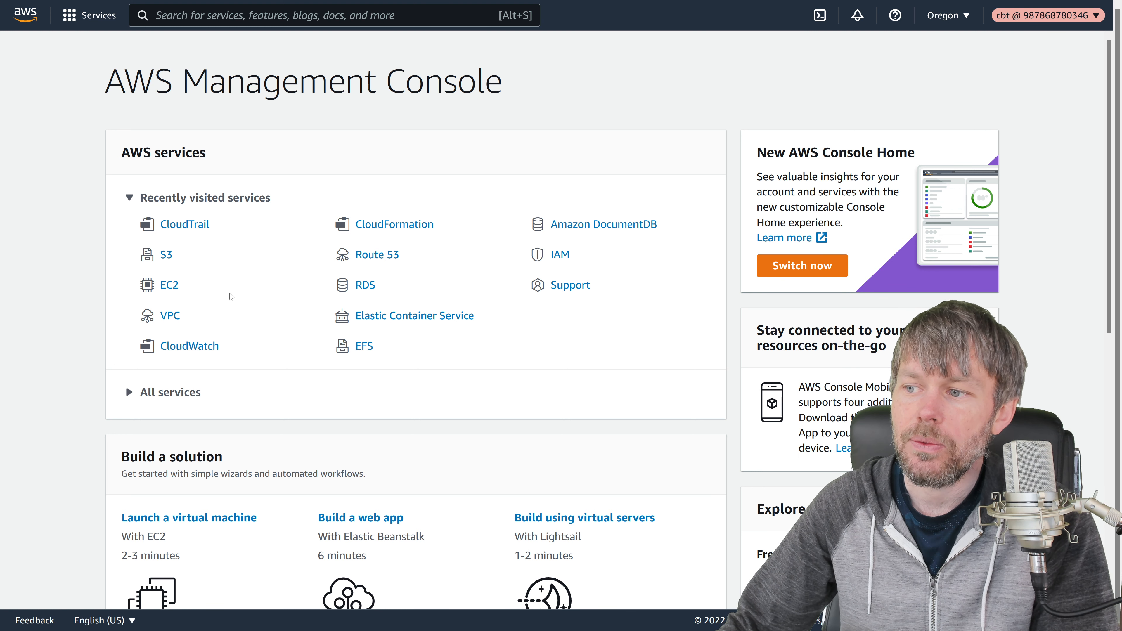
# - Open the running task of the nextcloud cluster in Elastic Container Service
pyautogui.click(376, 317)
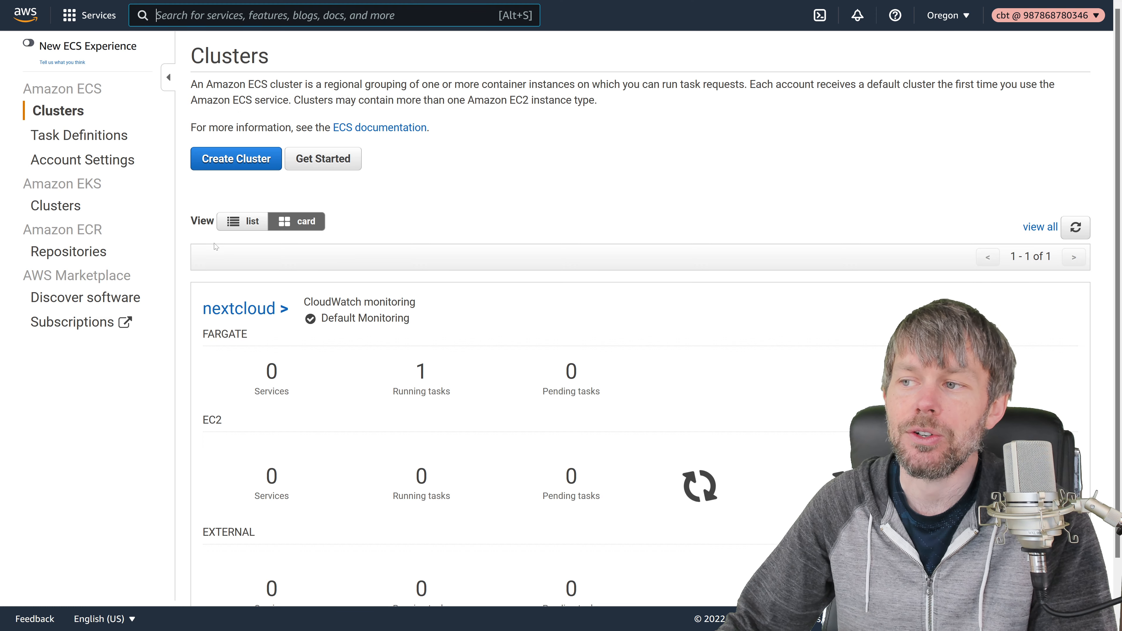
pyautogui.click(208, 311)
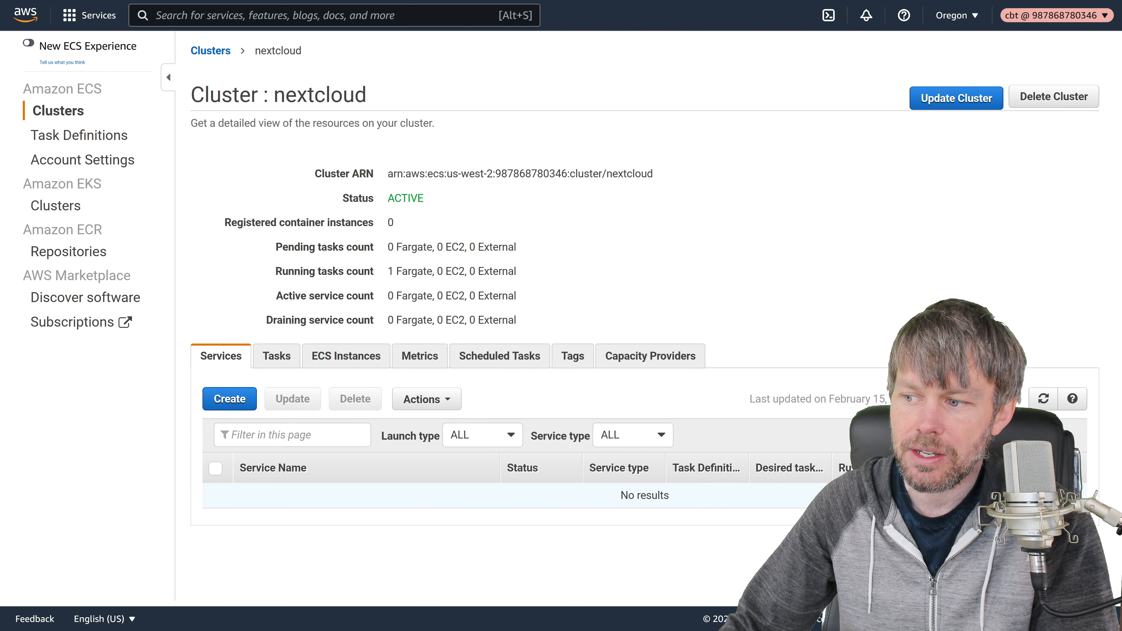
pyautogui.click(276, 356)
pyautogui.click(265, 528)
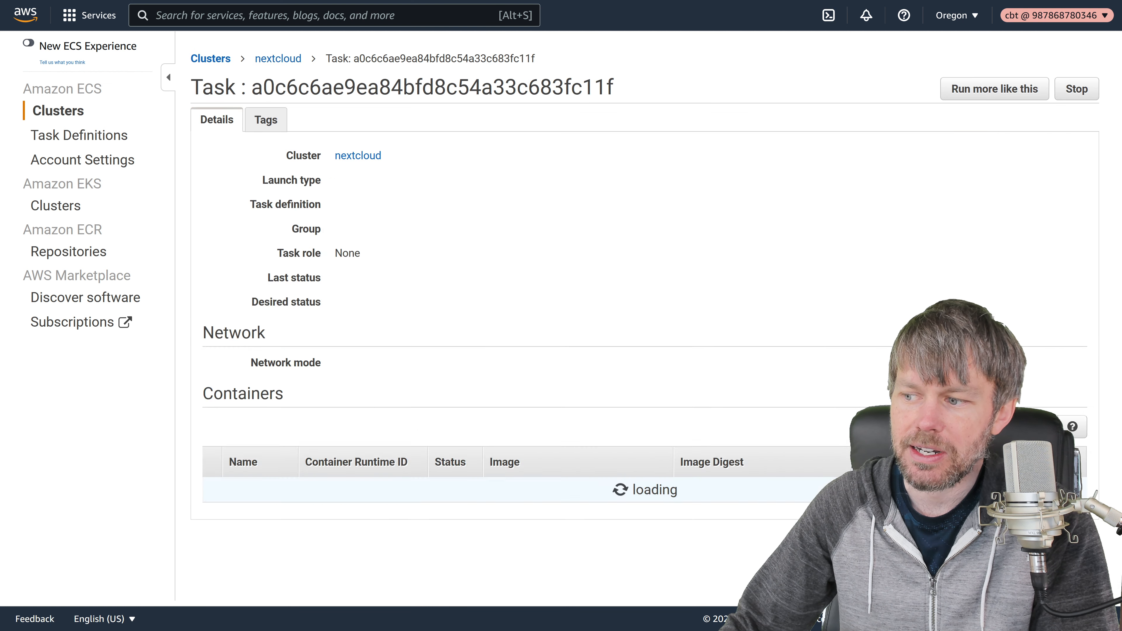
# - Examine the task's network details, highlighting its IPv6 address
pyautogui.scroll(-3, 322, 371)
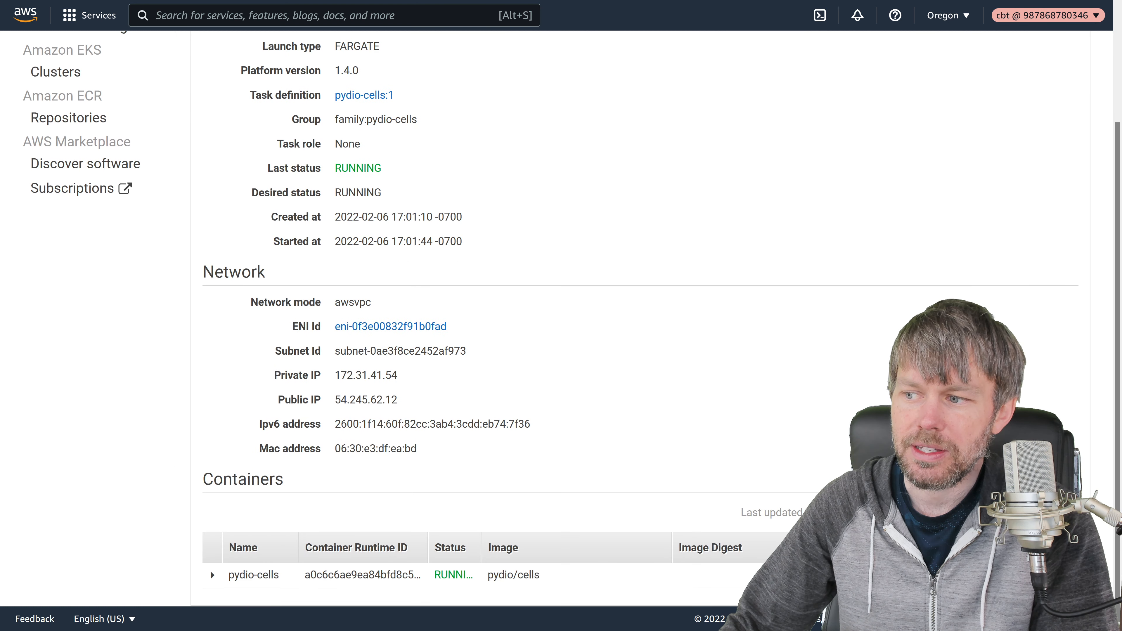
pyautogui.moveTo(332, 425); pyautogui.dragTo(556, 428)
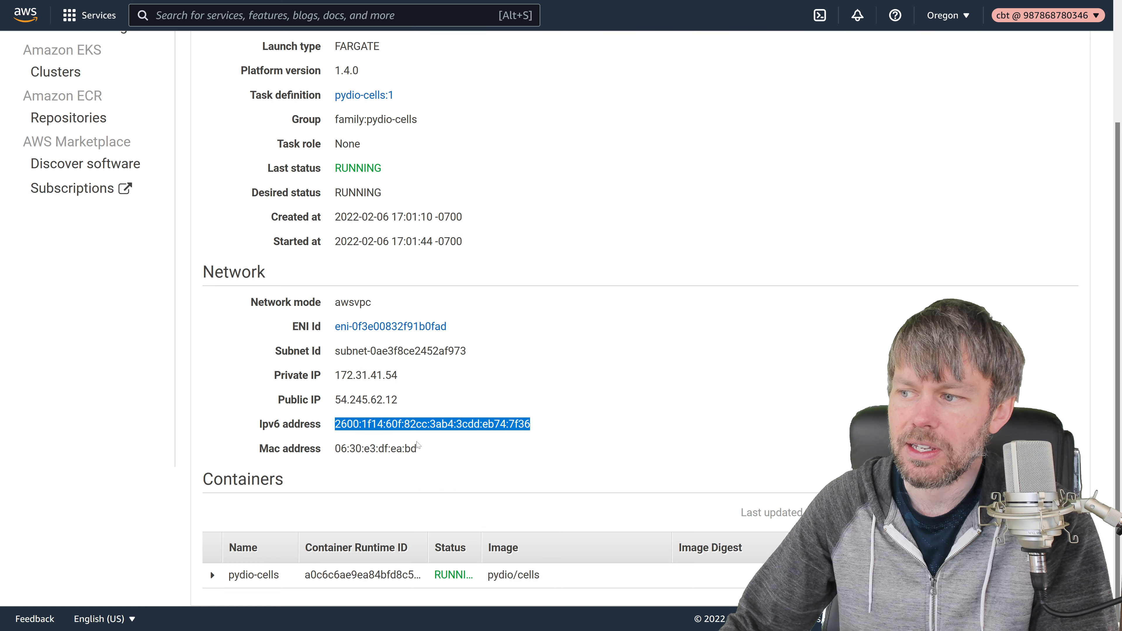
pyautogui.click(380, 416)
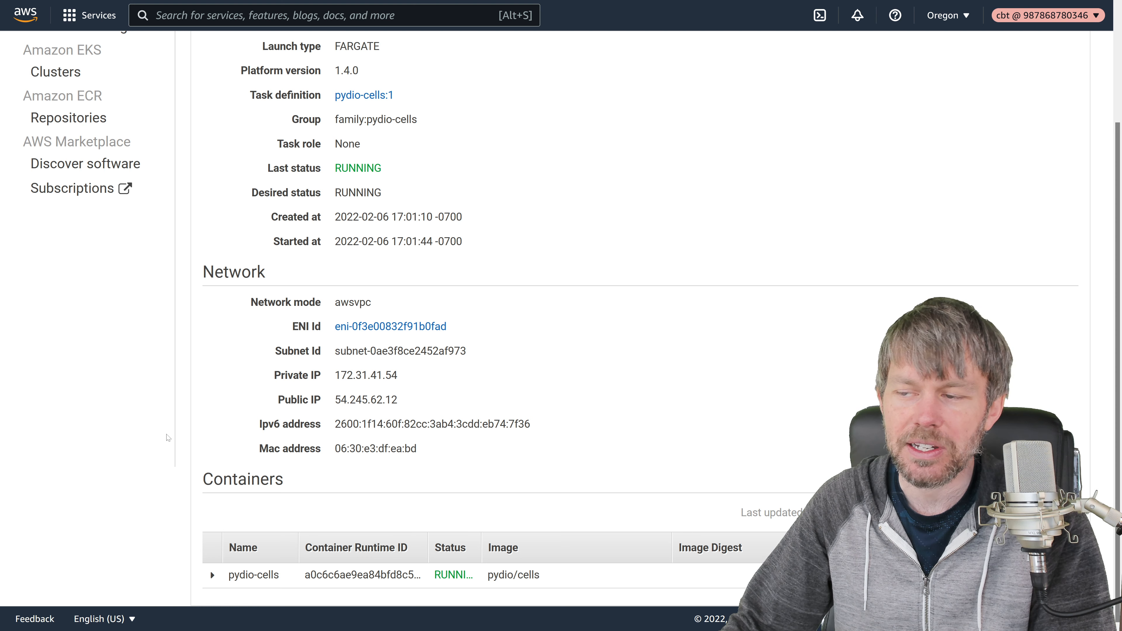
pyautogui.scroll(3, 168, 437)
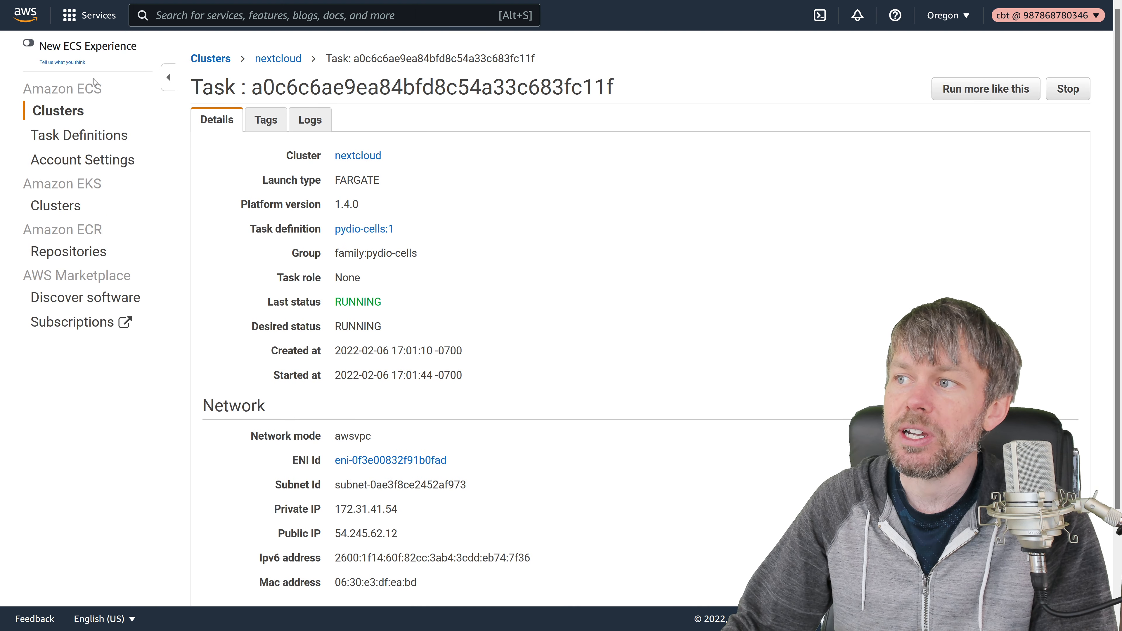
pyautogui.scroll(-3, 363, 405)
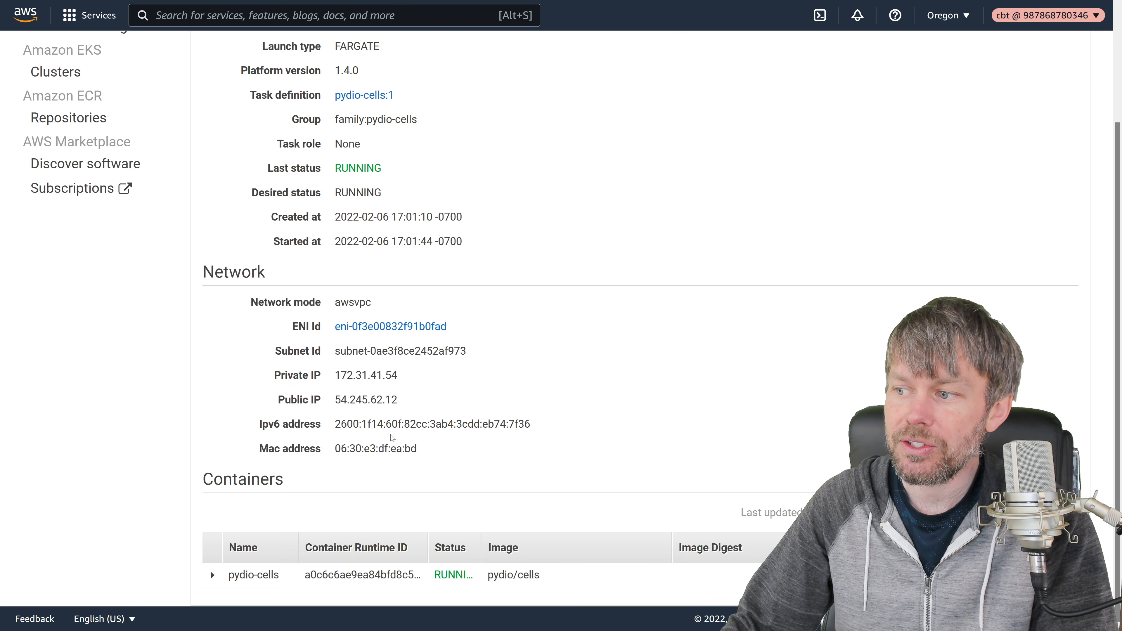
pyautogui.moveTo(340, 424); pyautogui.dragTo(530, 424)
pyautogui.click(390, 457)
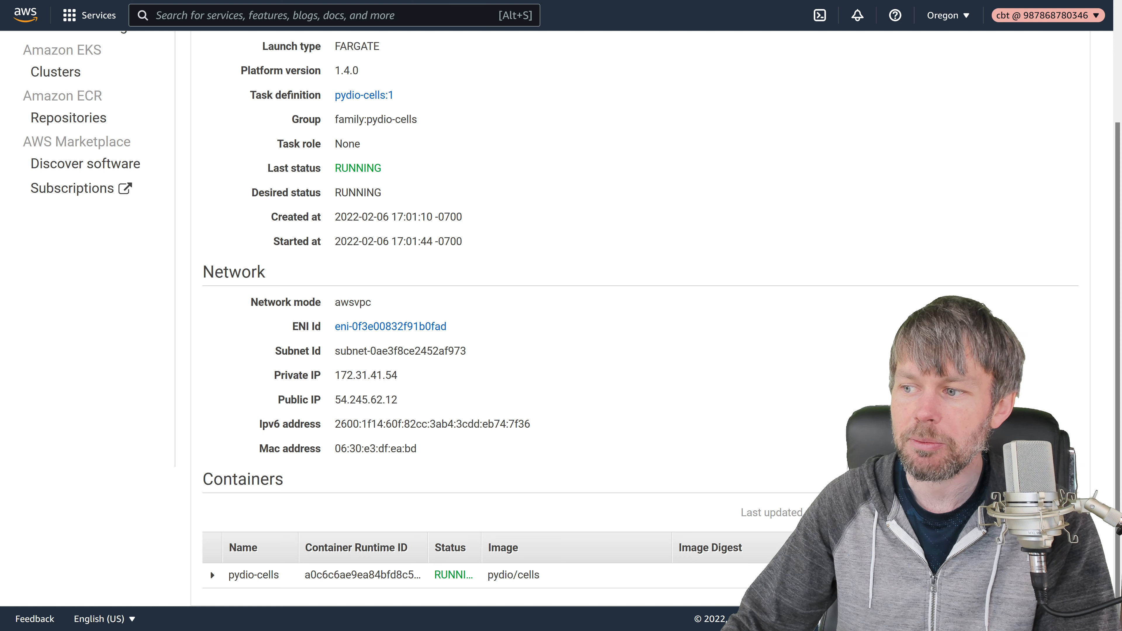
pyautogui.scroll(3, 530, 309)
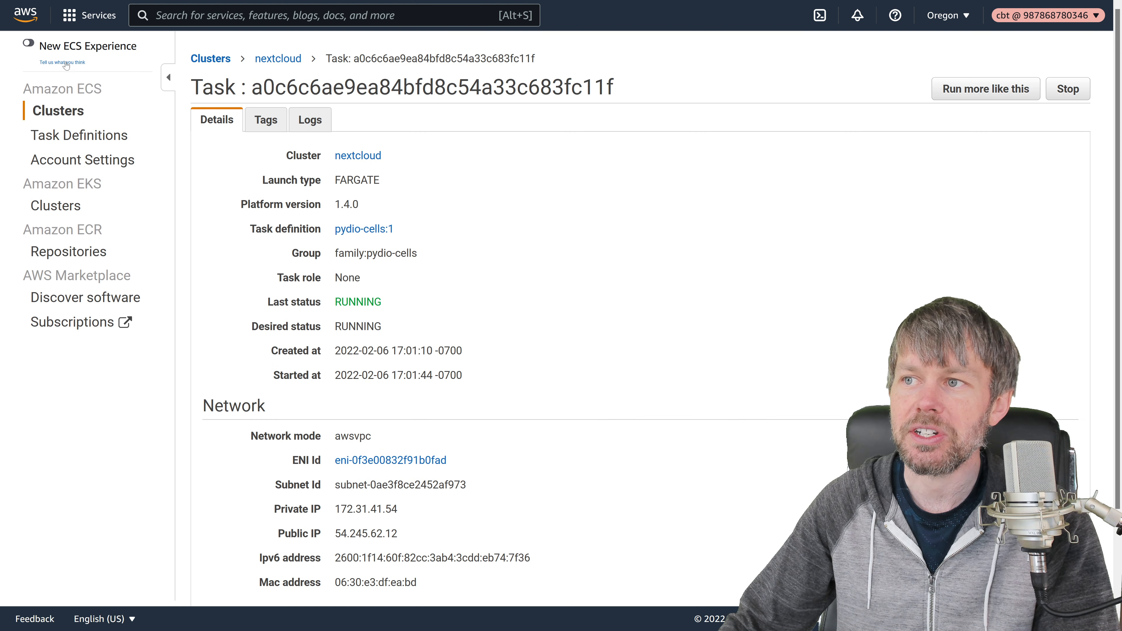
# - Open the list of VPCs from the console home and name the existing VPC "default"
pyautogui.click(32, 19)
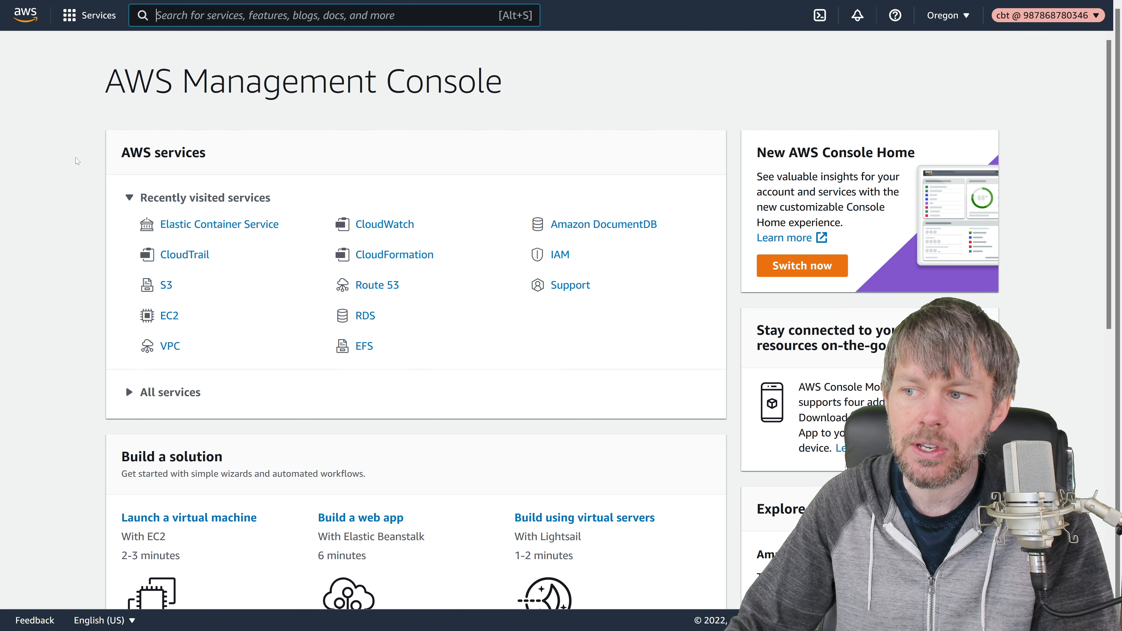
pyautogui.click(170, 345)
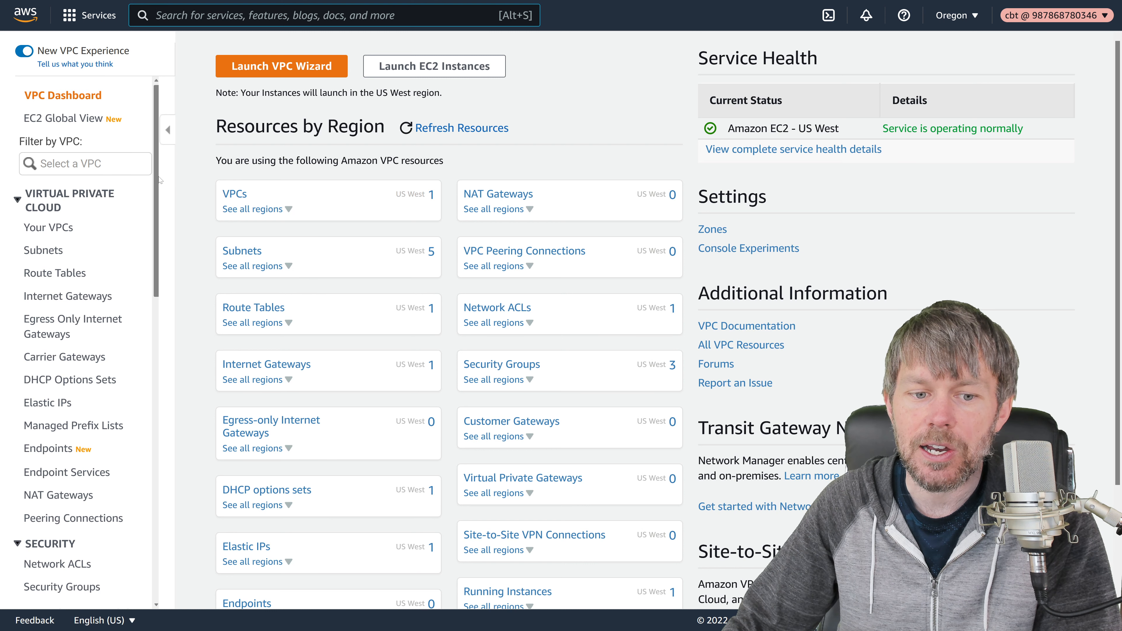
pyautogui.click(51, 230)
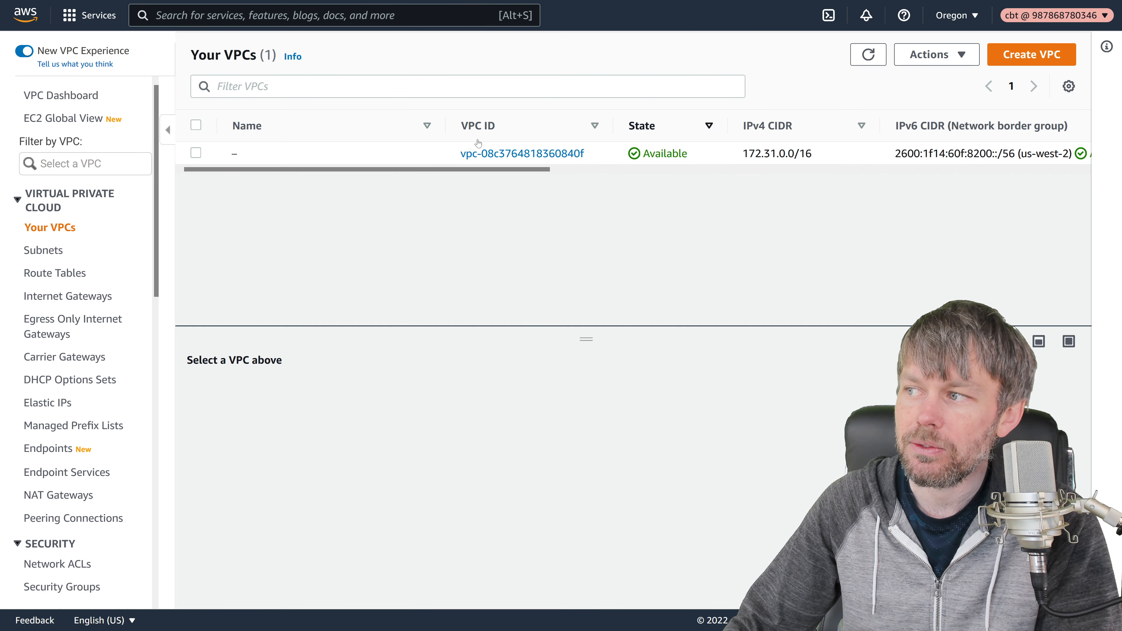
pyautogui.click(247, 154)
pyautogui.write('defa')
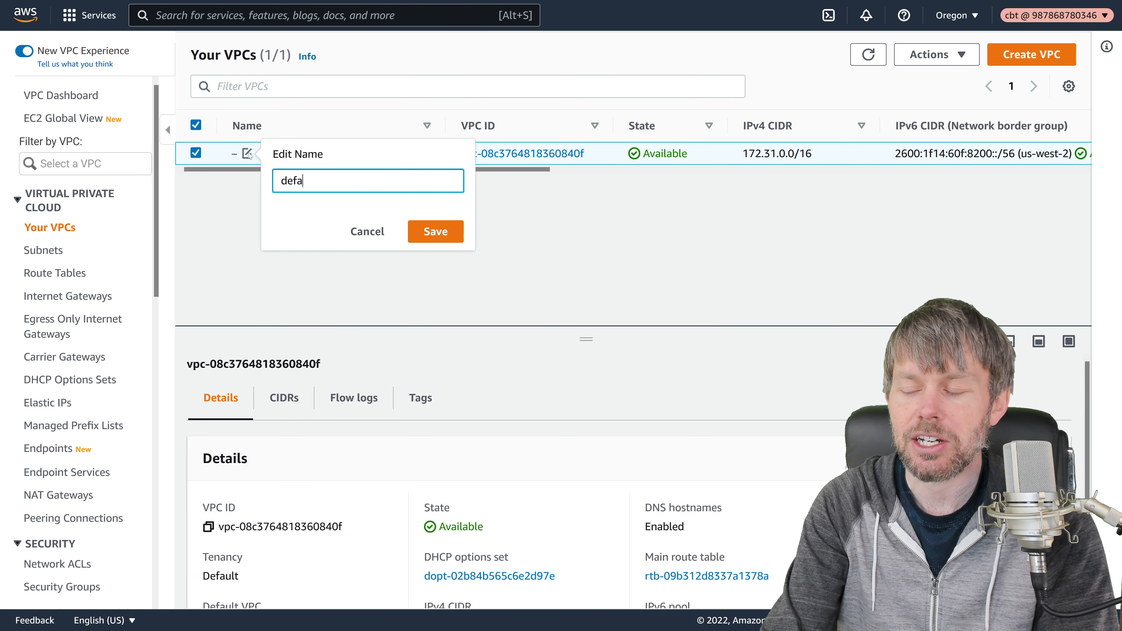
pyautogui.write('ult')
pyautogui.press('Return')
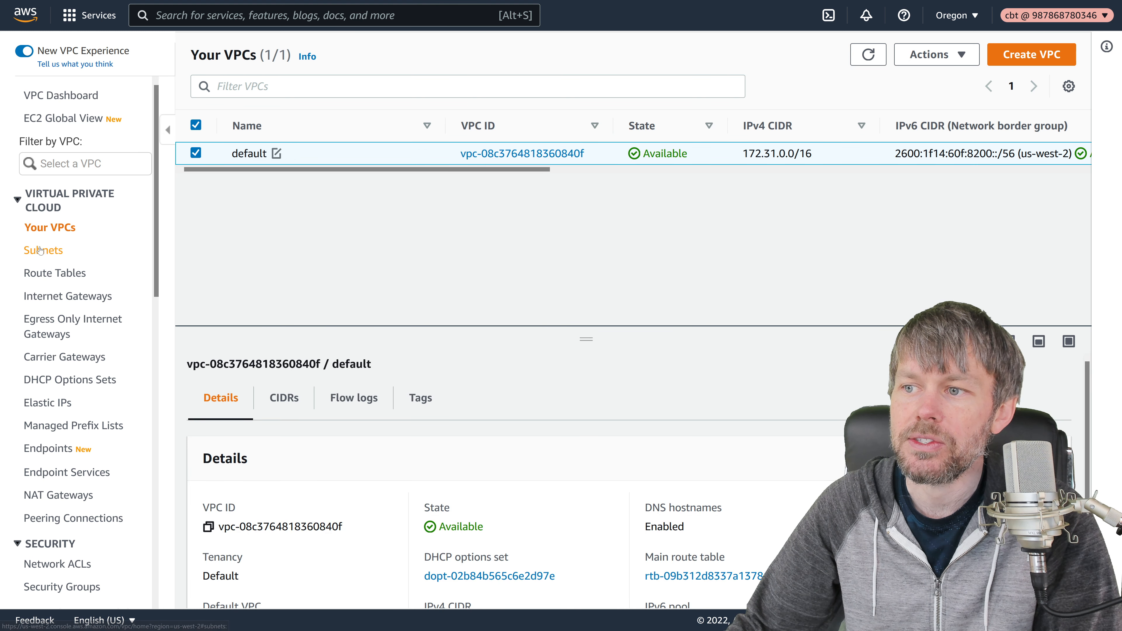
# - Open the list of subnets and select the ipv6-only subnet to view its details
pyautogui.click(40, 251)
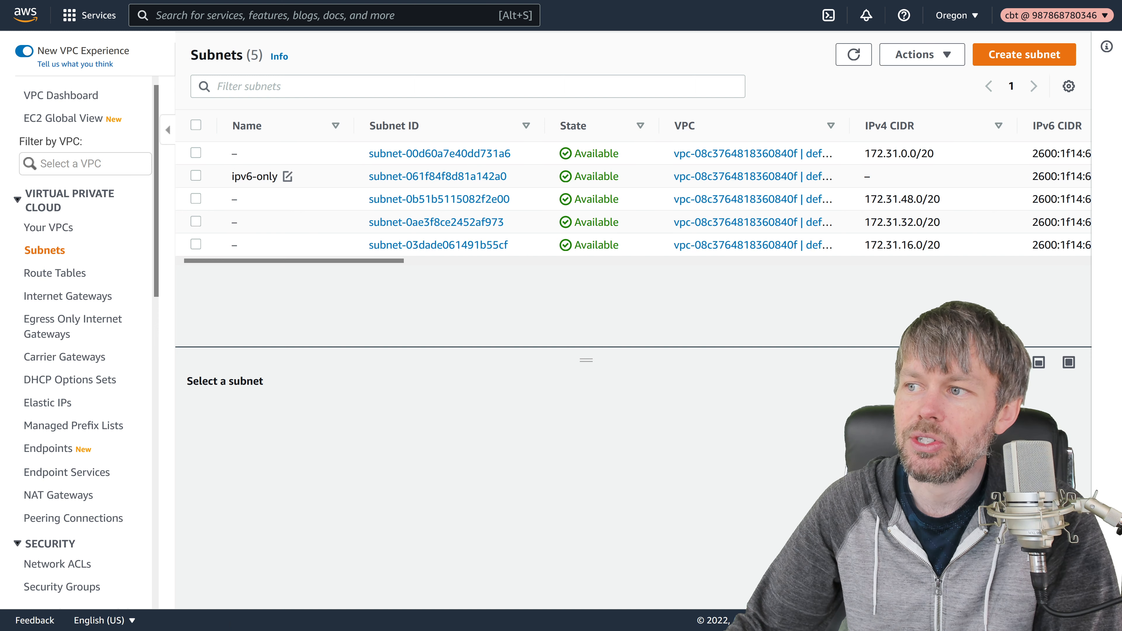
pyautogui.moveTo(232, 176); pyautogui.dragTo(271, 178)
pyautogui.click(296, 287)
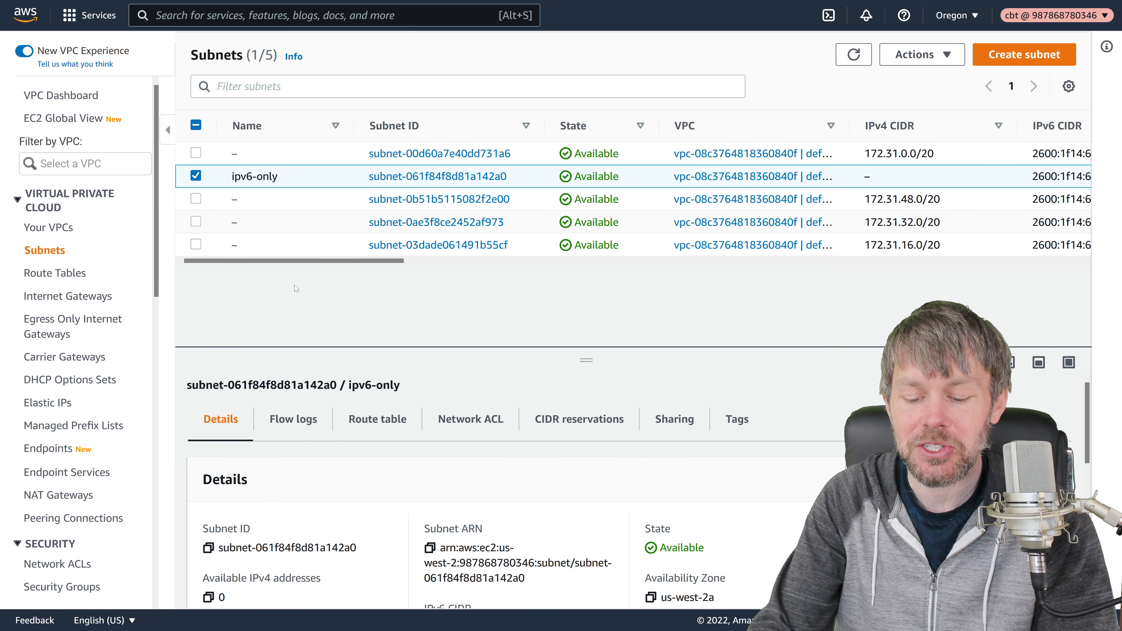
# - Search the web for "aws new ipv6" in a new browser tab and open the article "Introducing IPv6-only subnets and EC2 instances"
pyautogui.hotkey('ctrl', 't')
pyautogui.write('aws new ipv')
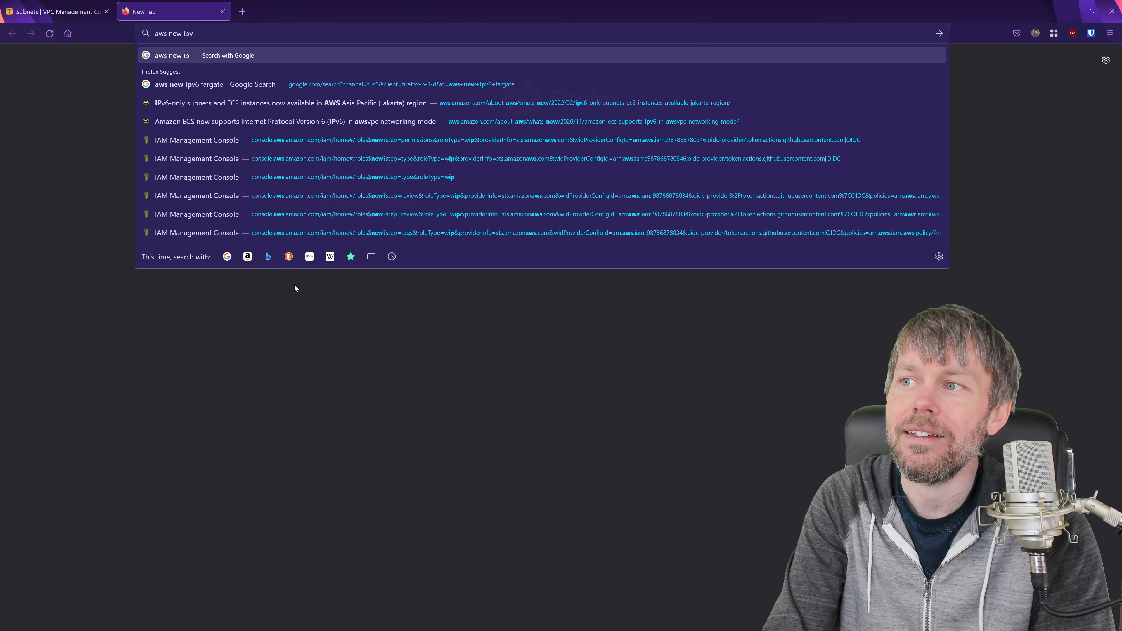
pyautogui.write('6')
pyautogui.press('Return')
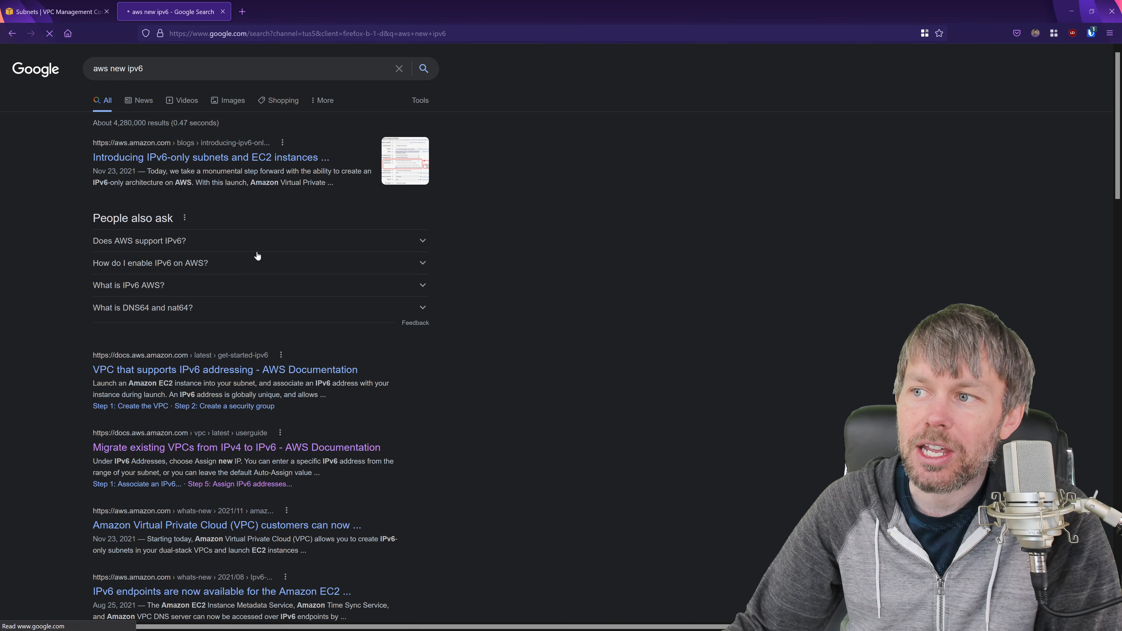
pyautogui.click(204, 160)
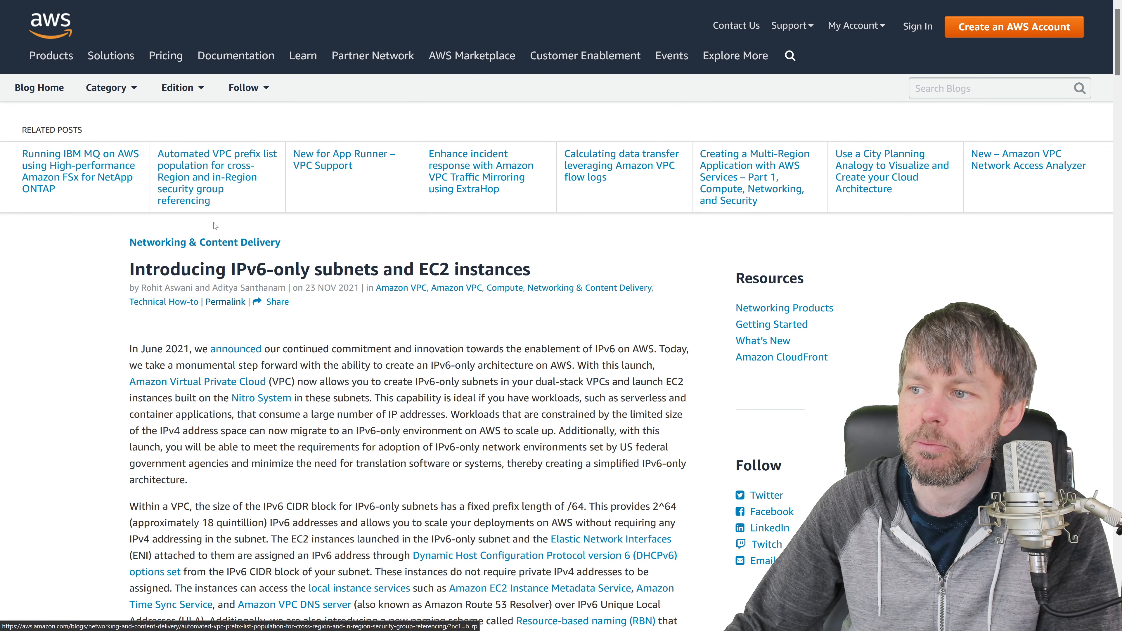
# - Enlarge the article for reading and highlight its title above the introduction
pyautogui.hotkey('ctrl', '+')
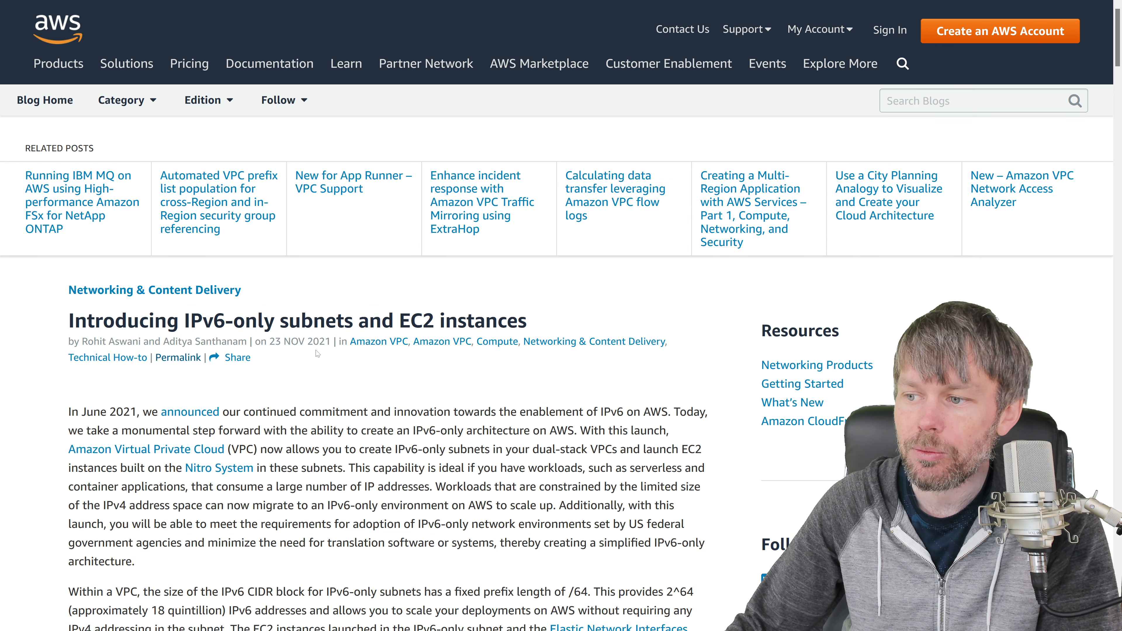
pyautogui.scroll(-4, 317, 353)
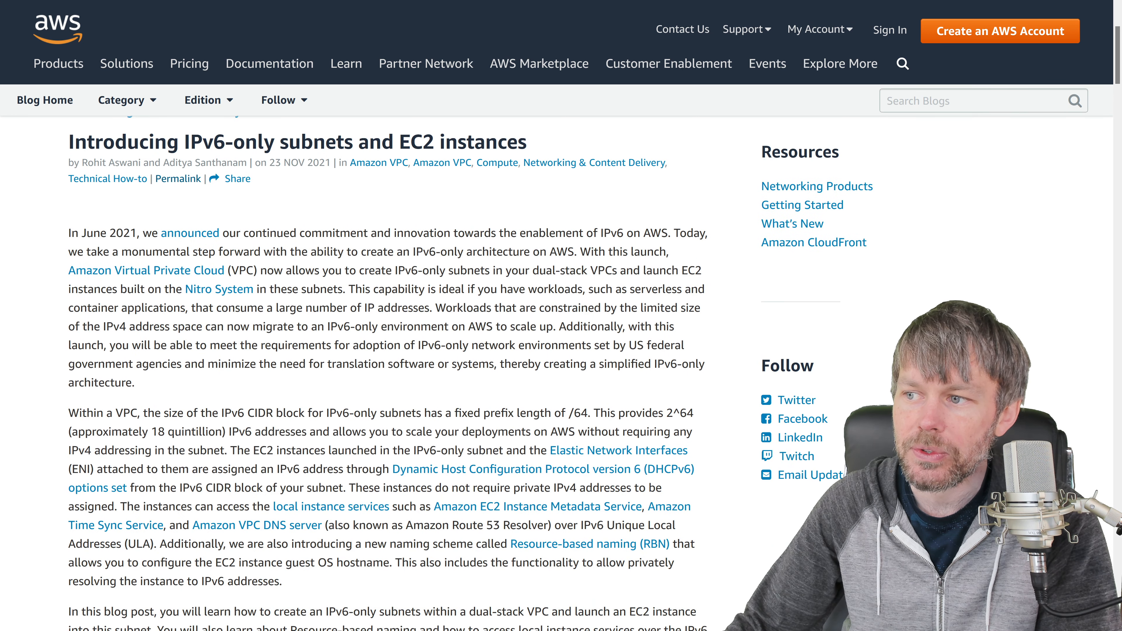
pyautogui.moveTo(95, 143); pyautogui.dragTo(532, 152)
pyautogui.click(531, 151)
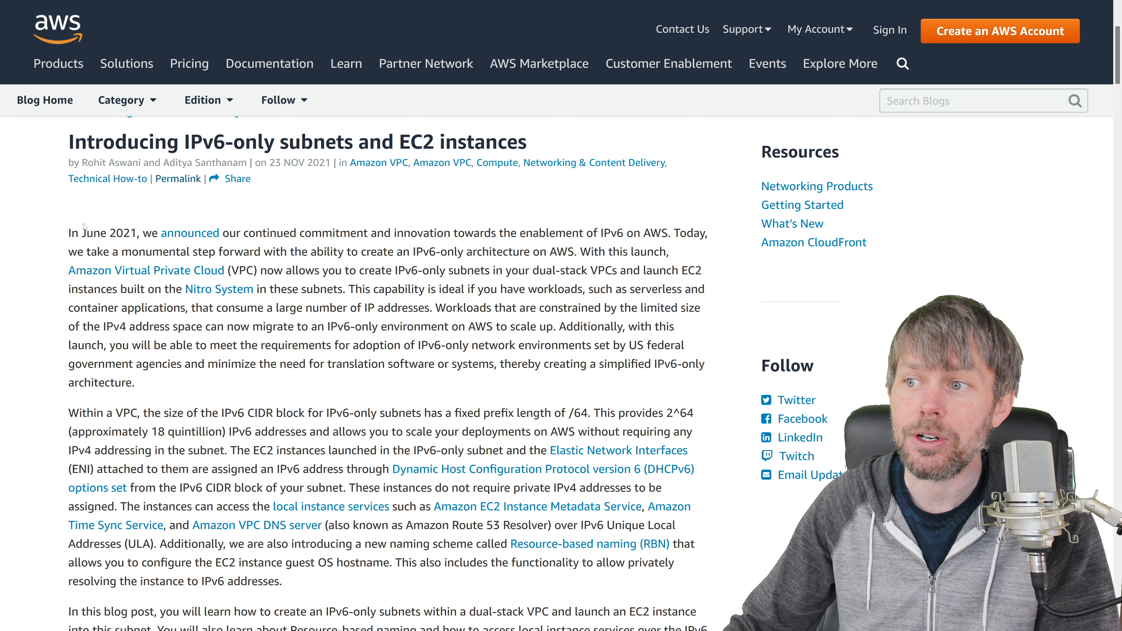
# - Ping Google's IPv6 host ipv6.l.google.com from the Windows Run dialog, and close the ping window when finished
pyautogui.press('super+r')
pyautogui.write('ing')
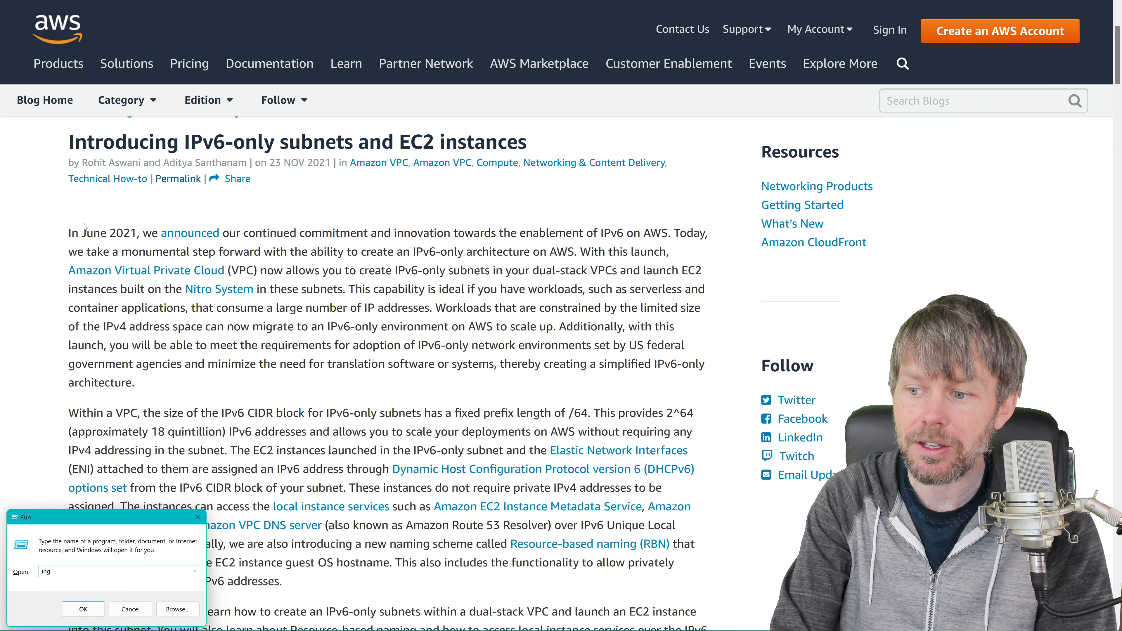
pyautogui.press('BackSpace')
pyautogui.press('BackSpace')
pyautogui.press('BackSpace')
pyautogui.press('BackSpace')
pyautogui.write('ping ama')
pyautogui.press('Down')
pyautogui.press('Return')
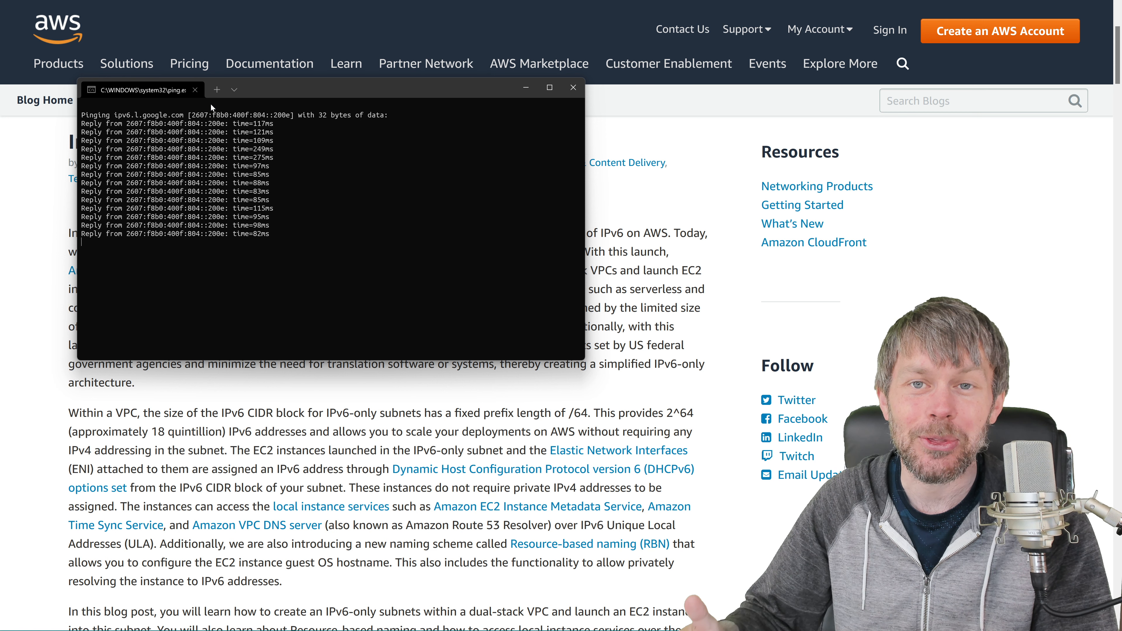
pyautogui.middleClick(162, 89)
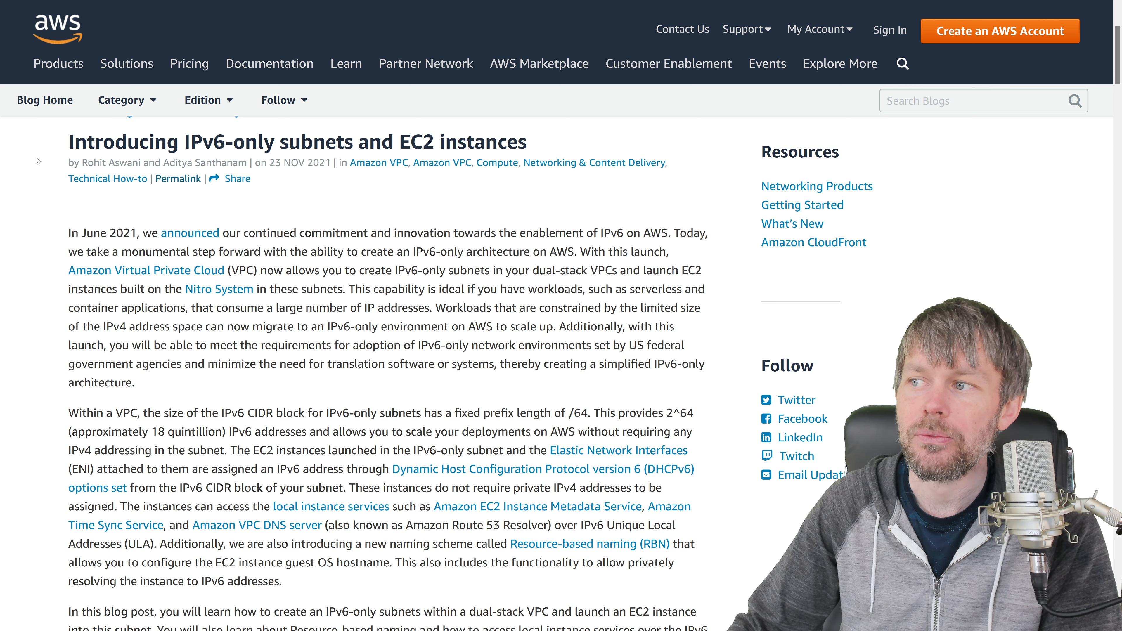
# - Return to the start of the article and highlight the "IPv6-only subnets" wording in its title
pyautogui.scroll(4, 37, 161)
pyautogui.moveTo(114, 320); pyautogui.dragTo(423, 321)
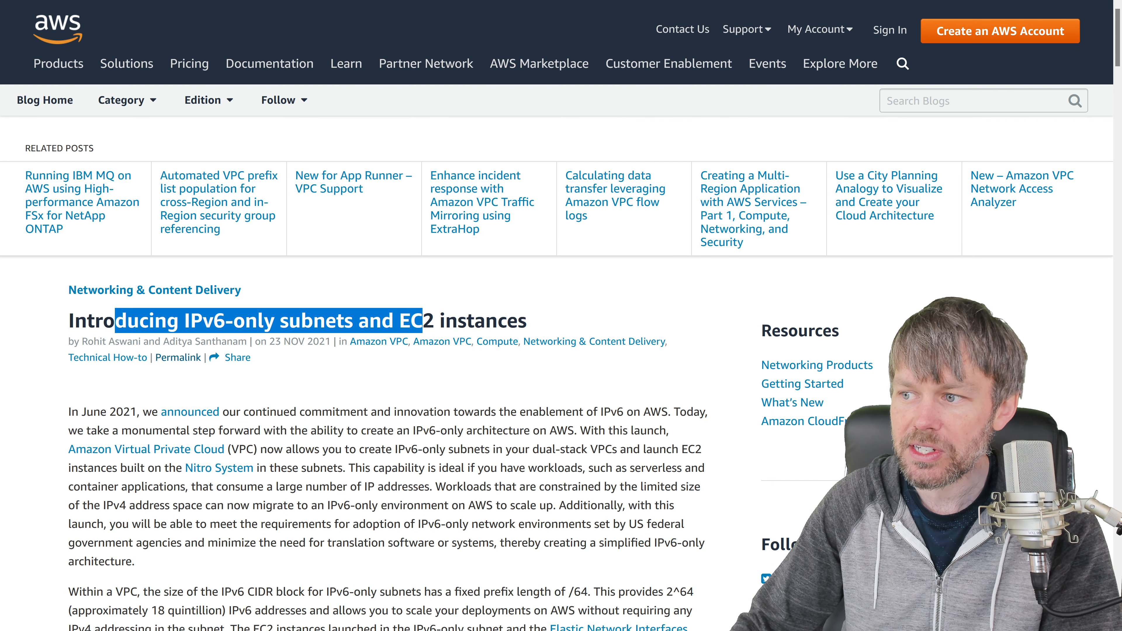
pyautogui.click(422, 322)
# - Switch back to the Subnets page and compare which VPC the ipv6-only subnet and the other subnets belong to
pyautogui.moveTo(123, 2)
pyautogui.click(90, 4)
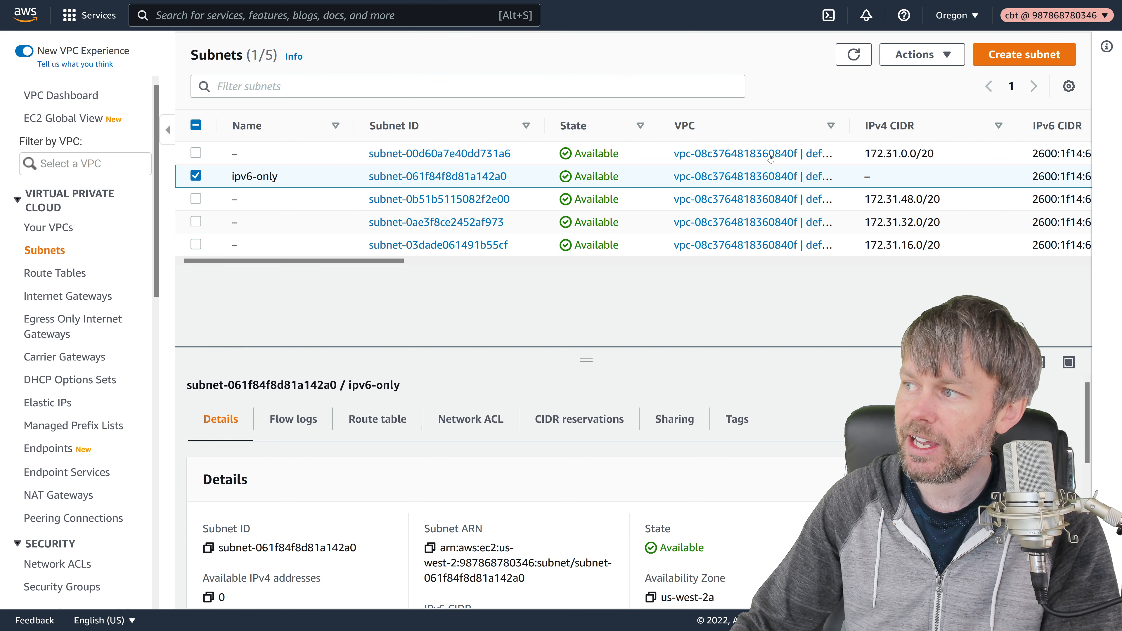
pyautogui.moveTo(676, 157); pyautogui.dragTo(837, 160)
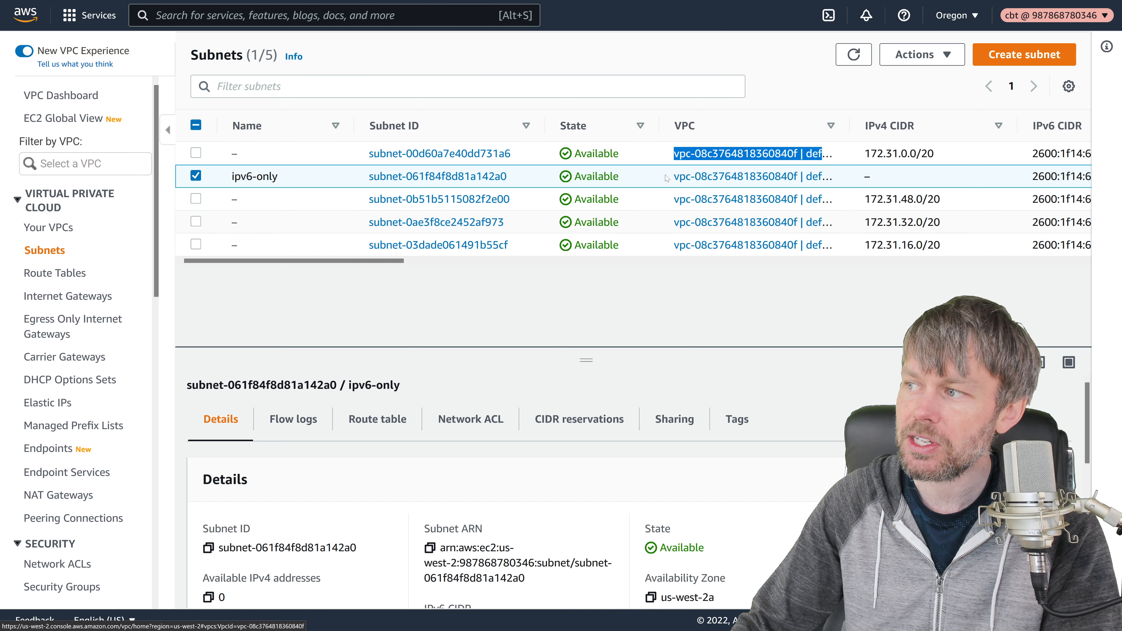
pyautogui.moveTo(666, 174); pyautogui.dragTo(794, 178)
pyautogui.moveTo(670, 202); pyautogui.dragTo(774, 201)
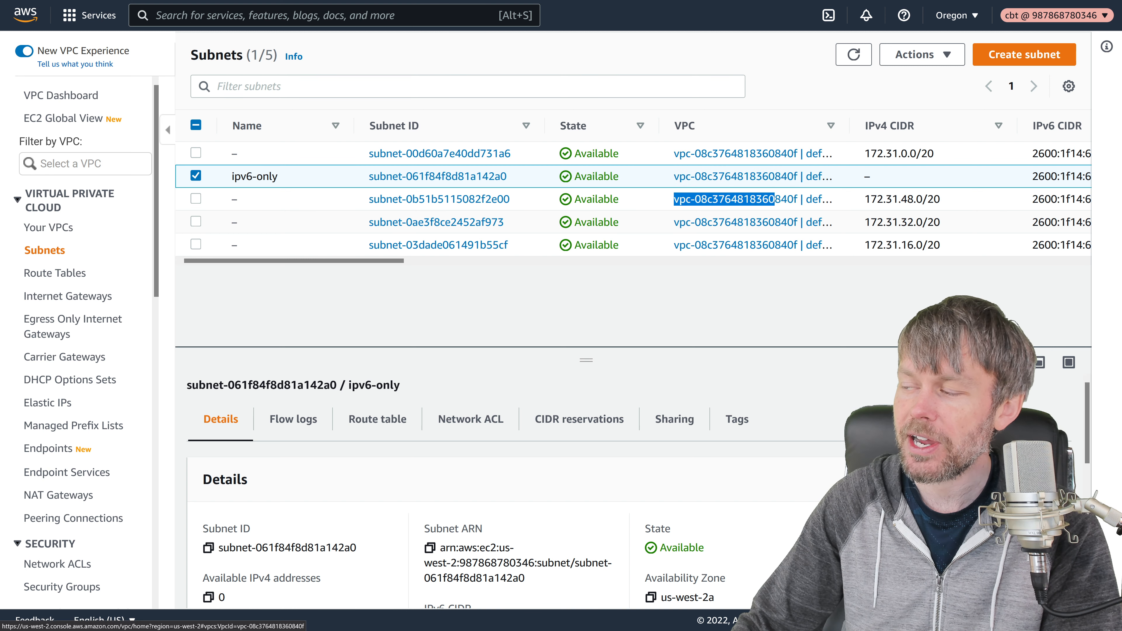
pyautogui.click(305, 177)
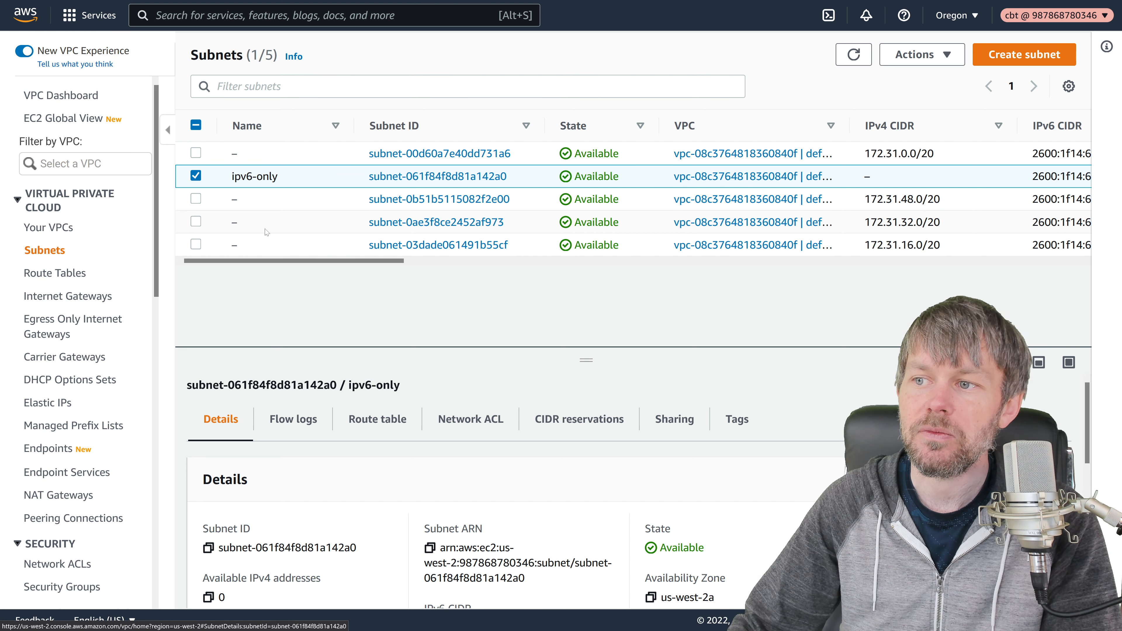
pyautogui.moveTo(669, 156); pyautogui.dragTo(822, 155)
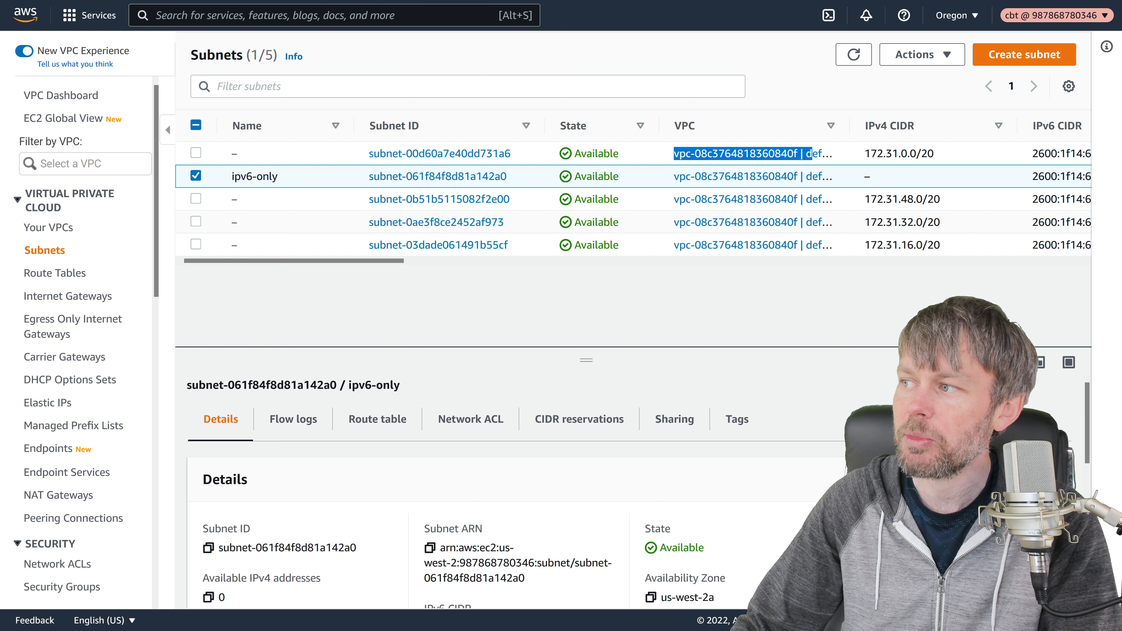
# - Start creating a new VPC from the list of existing VPCs and check which region is selected
pyautogui.click(50, 227)
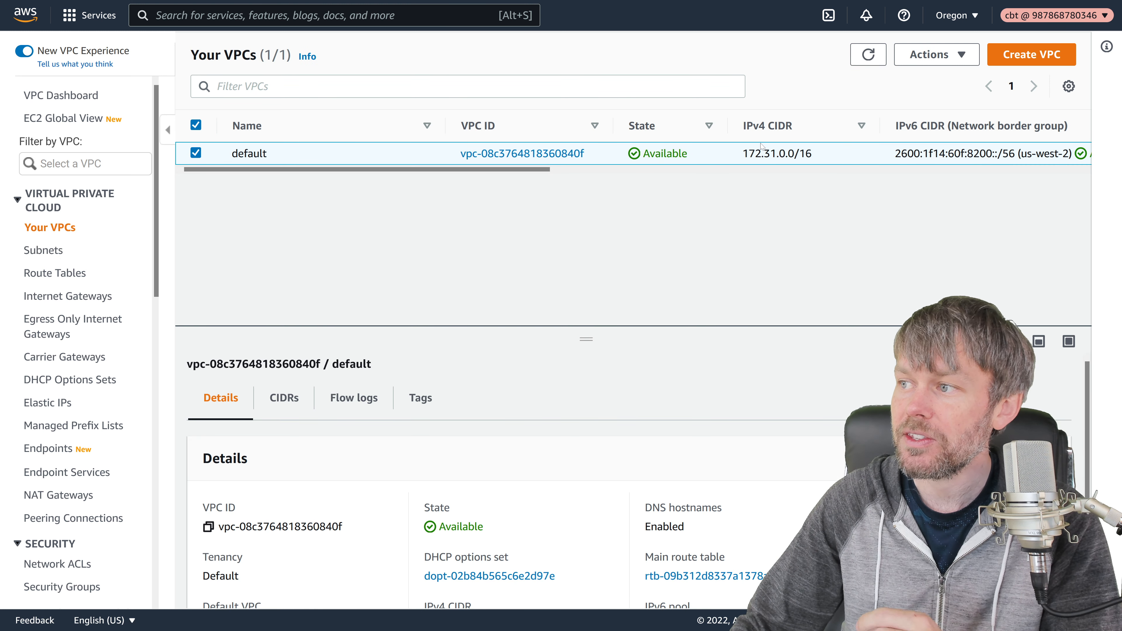
pyautogui.click(1016, 59)
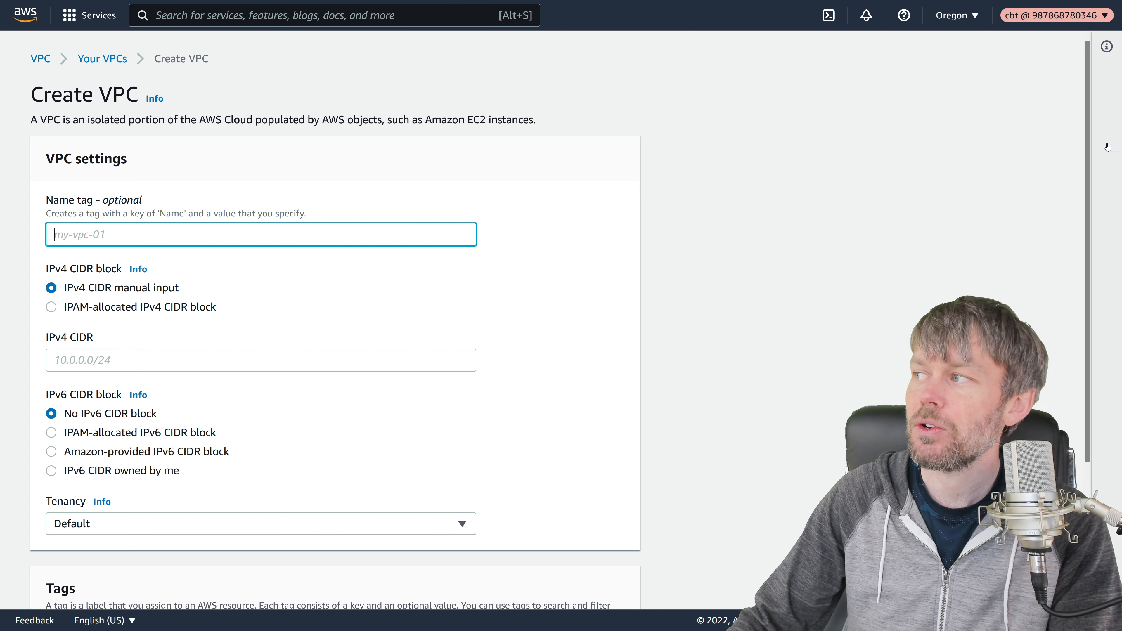
pyautogui.click(951, 15)
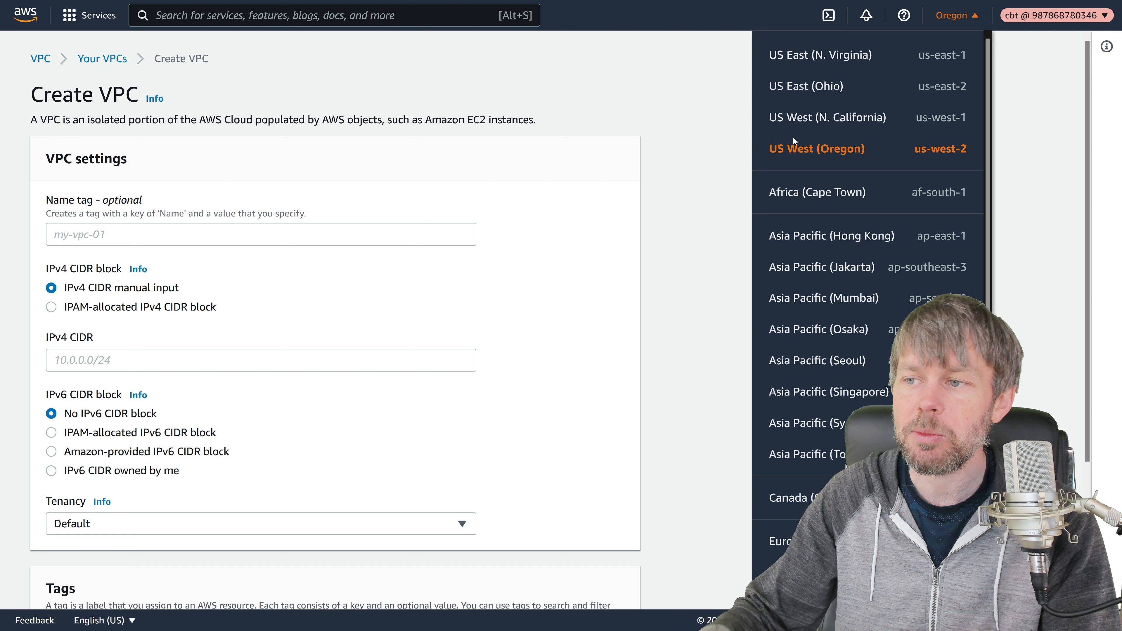
pyautogui.click(676, 140)
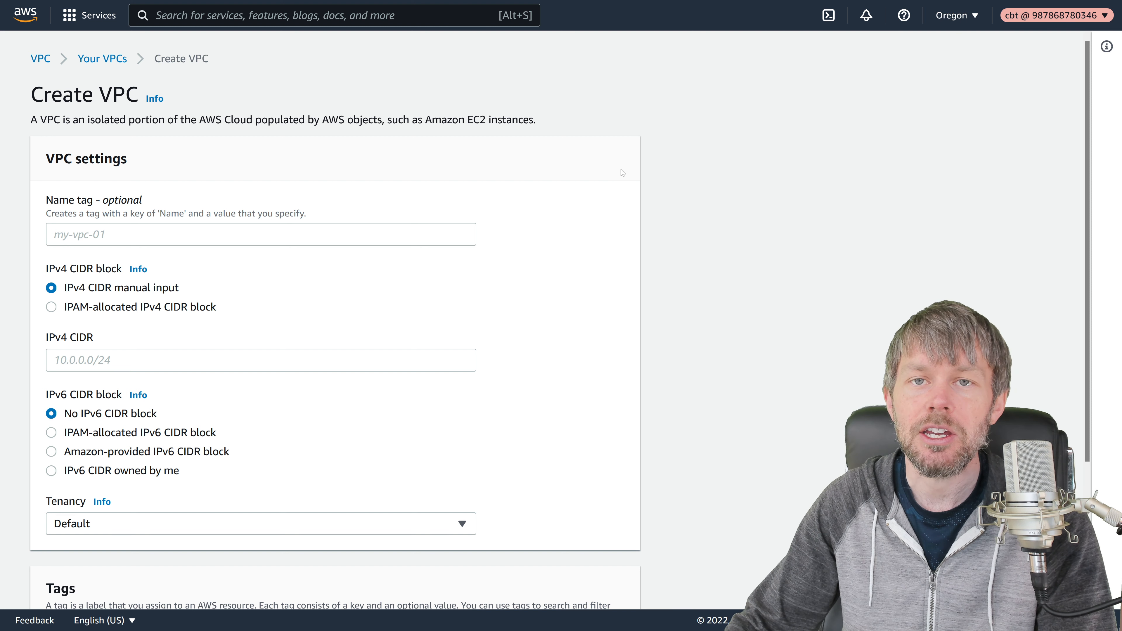
# - Name the new VPC ipv6 and set its IPv4 CIDR to 10.90.0.0/16
pyautogui.click(116, 234)
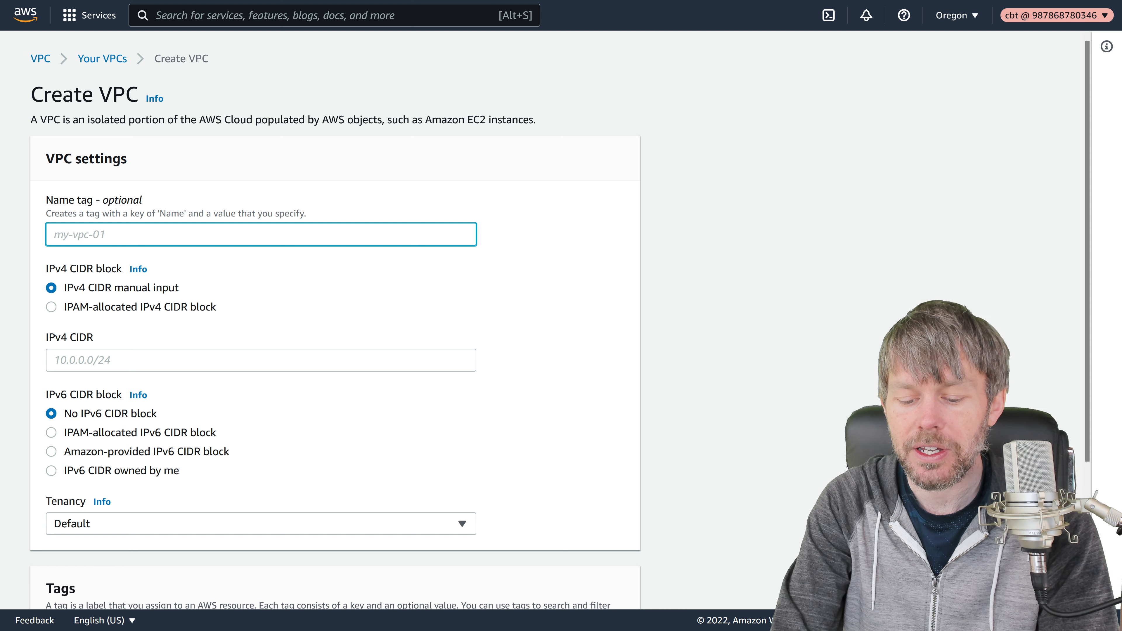
pyautogui.write('ipv6')
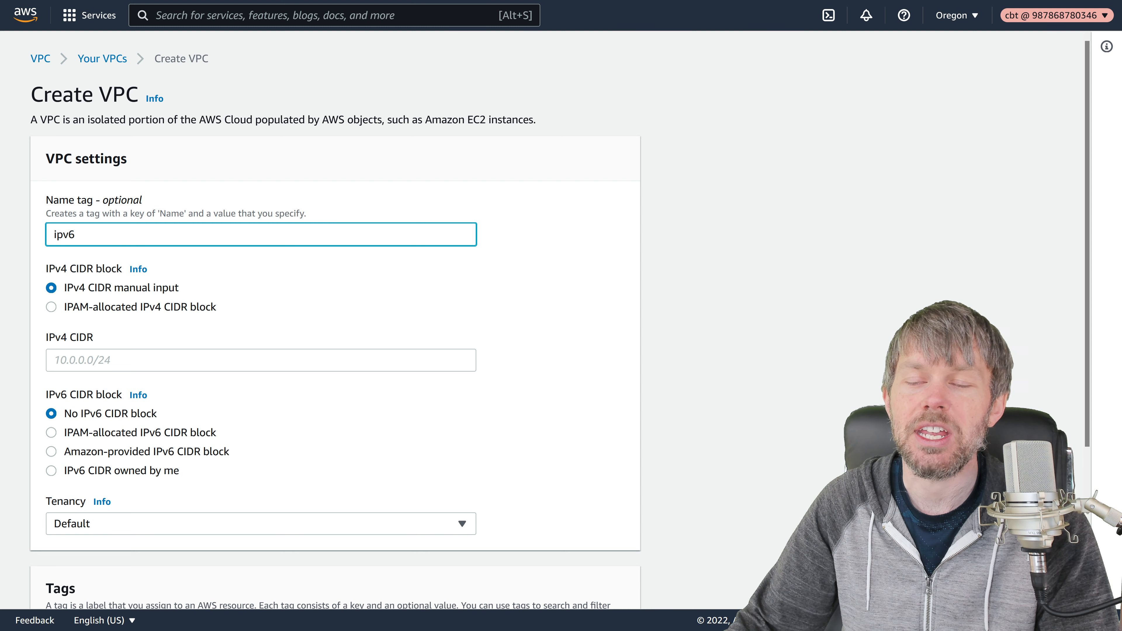
pyautogui.hotkey('ctrl', 'a')
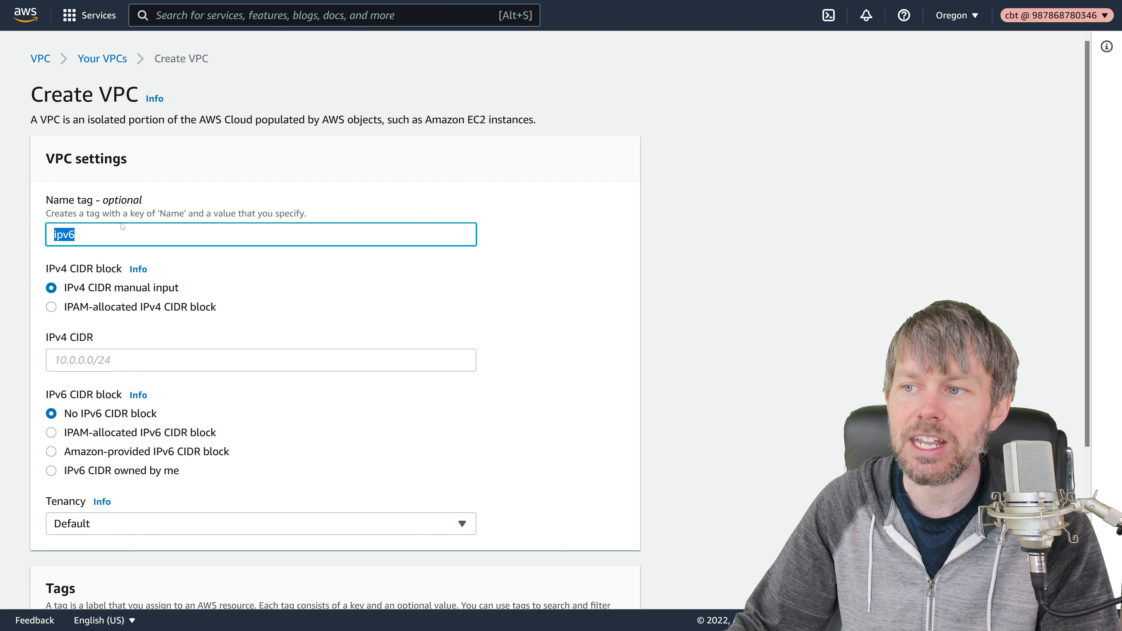
pyautogui.scroll(-2, 99, 371)
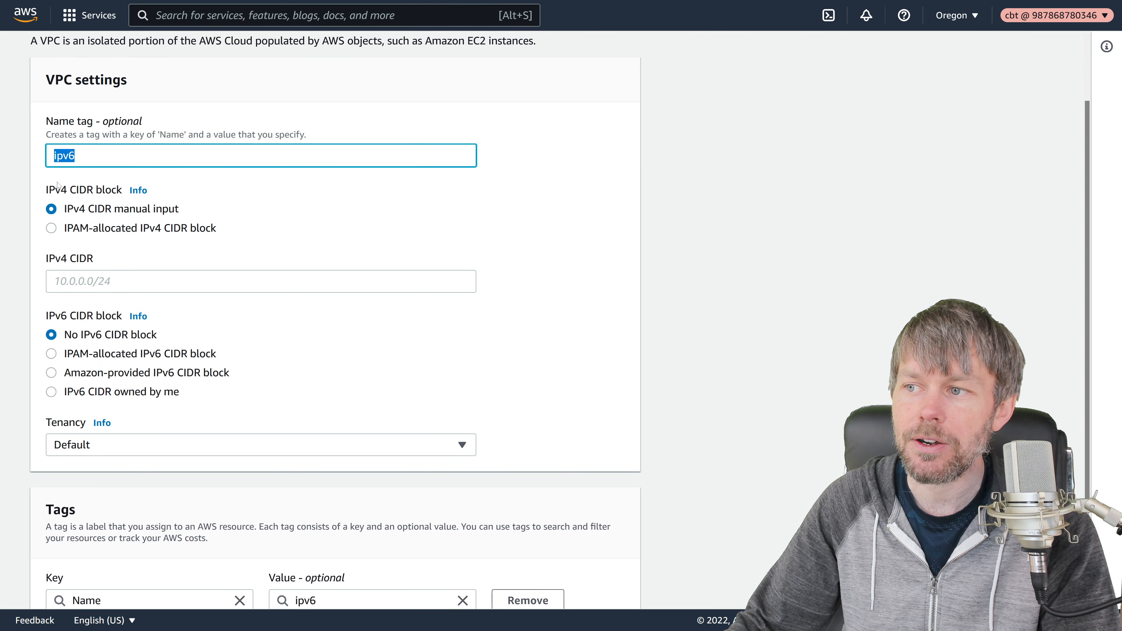
pyautogui.click(79, 283)
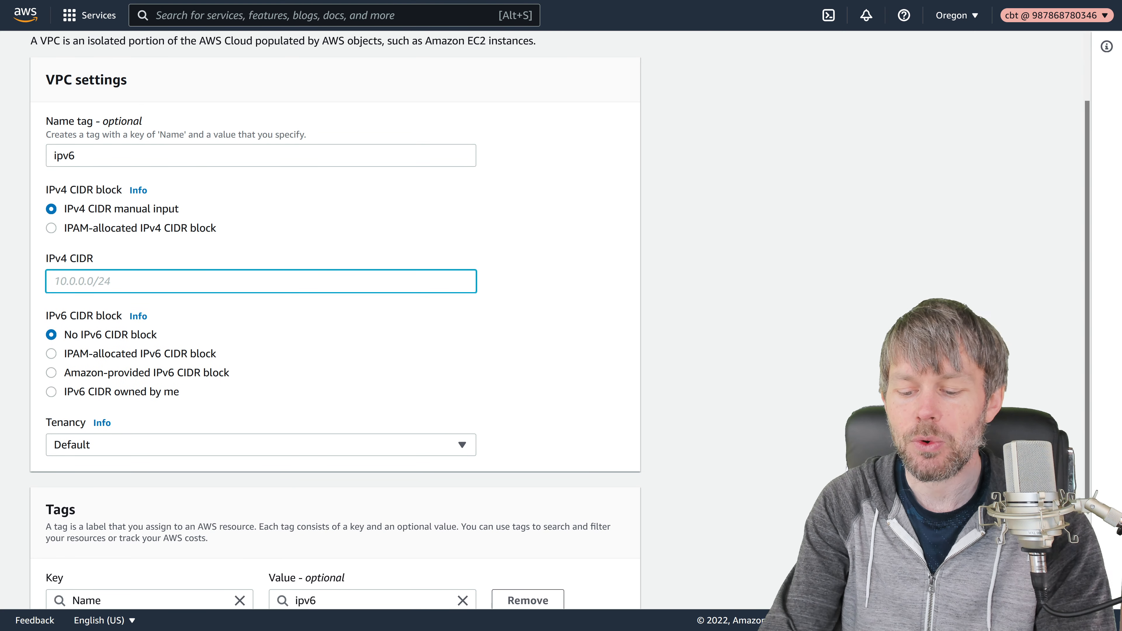
pyautogui.write('10.90.')
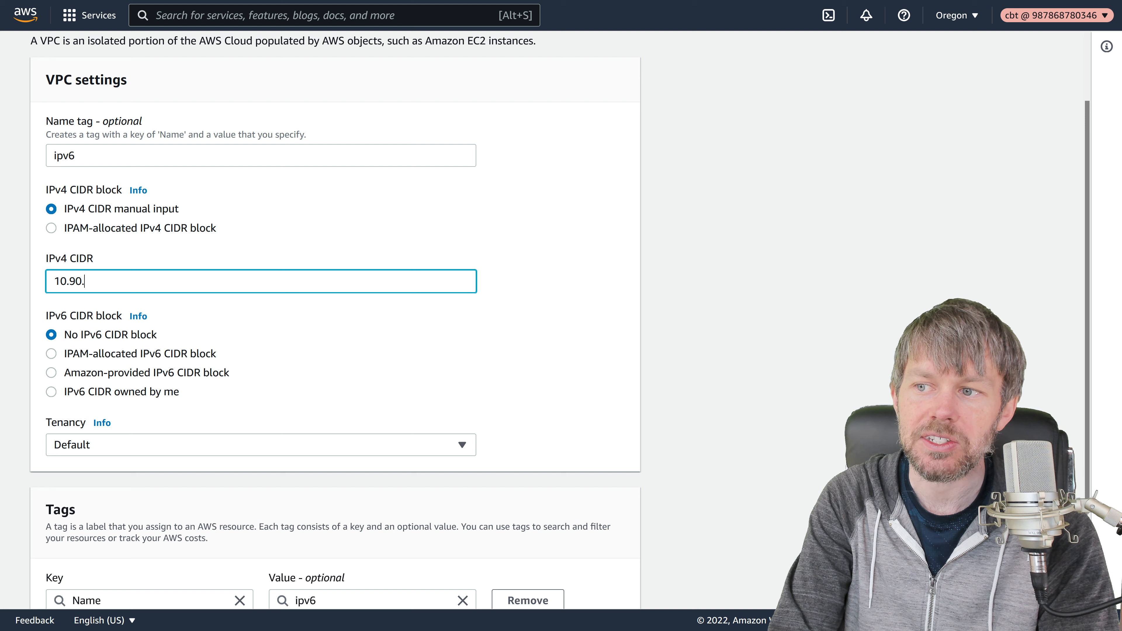
pyautogui.write('0.0/16')
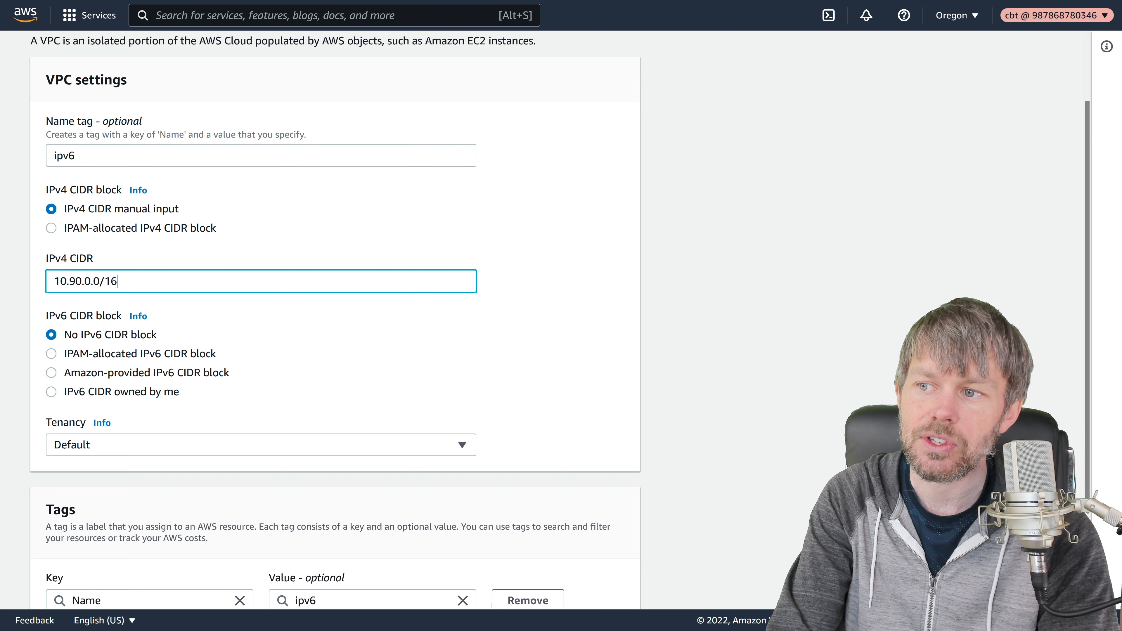
# - Assign an Amazon-provided IPv6 CIDR block to the new VPC
pyautogui.scroll(-2, 150, 372)
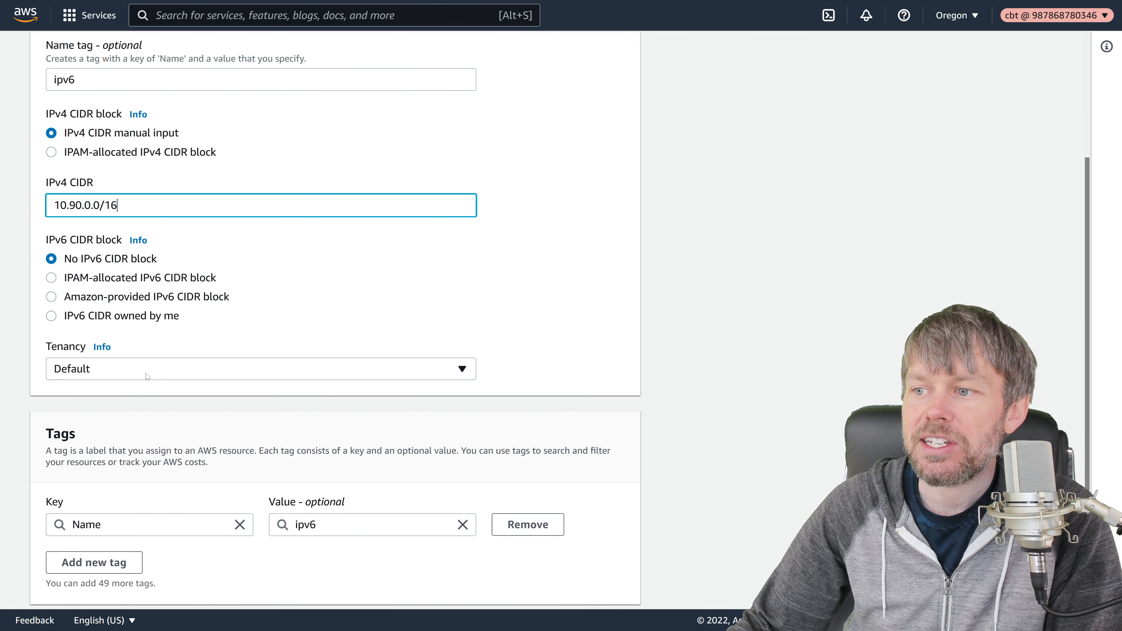
pyautogui.moveTo(47, 237); pyautogui.dragTo(186, 238)
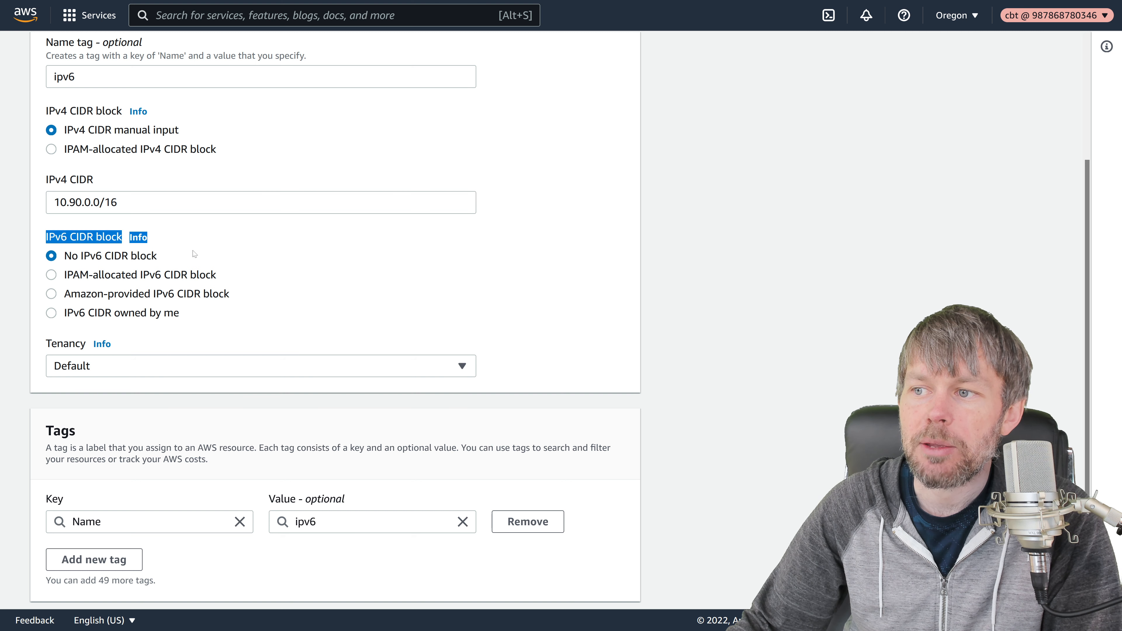
pyautogui.click(626, 231)
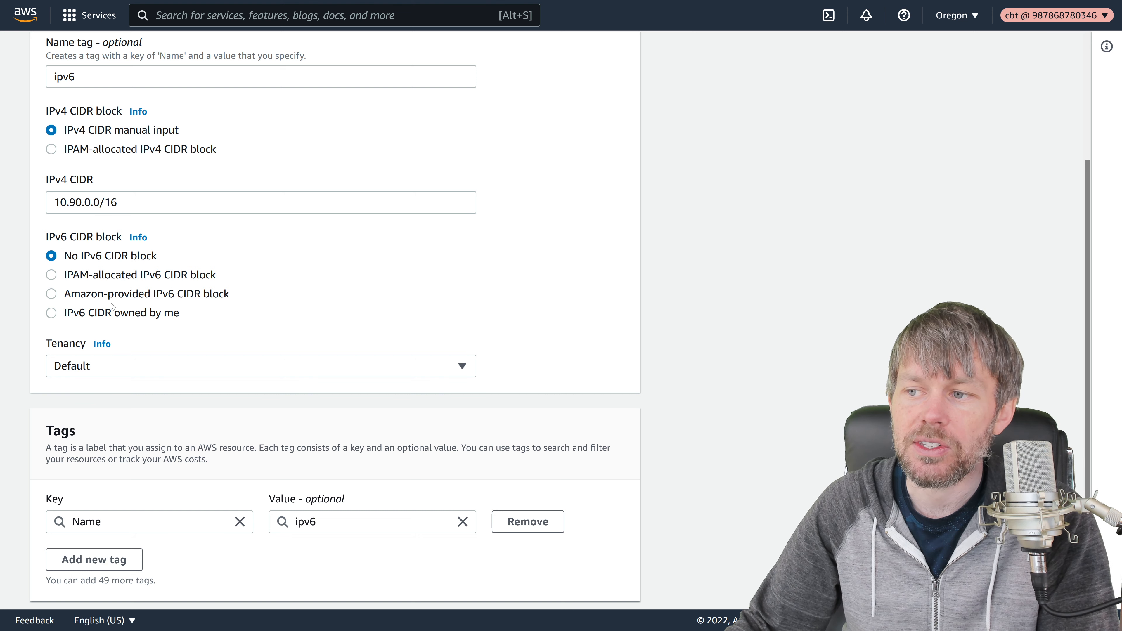
pyautogui.click(49, 294)
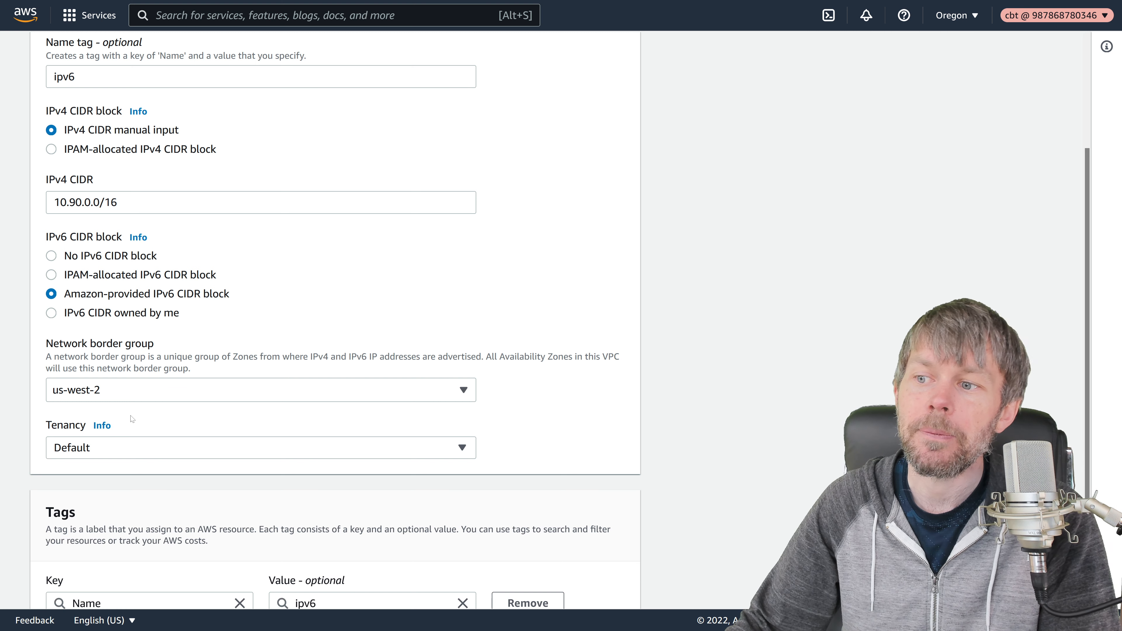
# - Examine the network border group and tenancy choices for the VPC, keeping us-west-2 and Default
pyautogui.click(130, 391)
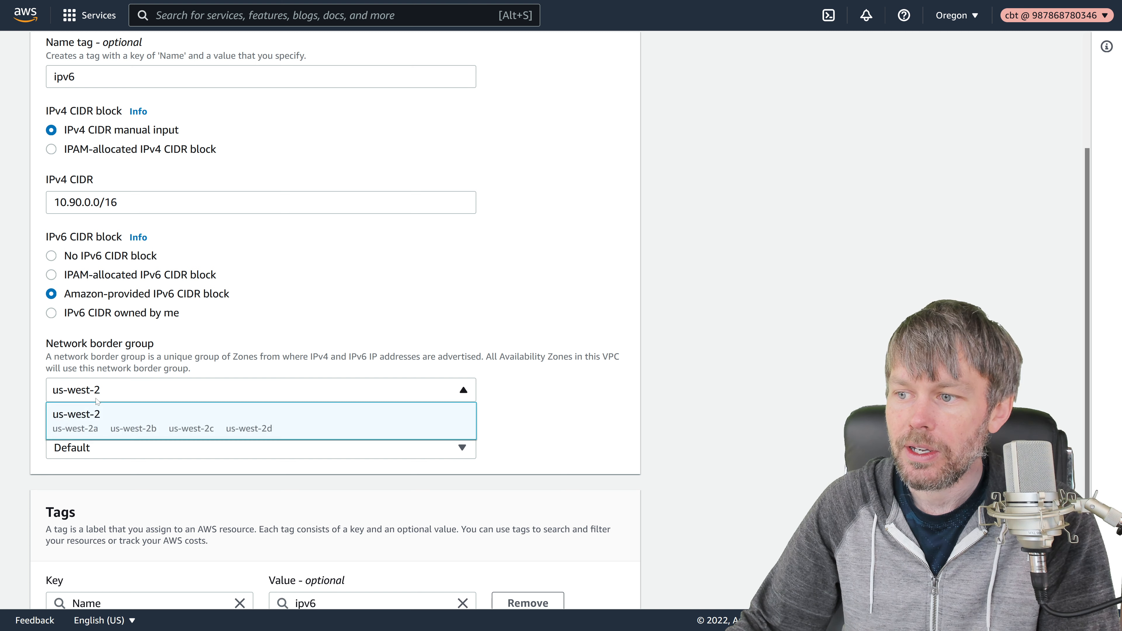
pyautogui.click(133, 407)
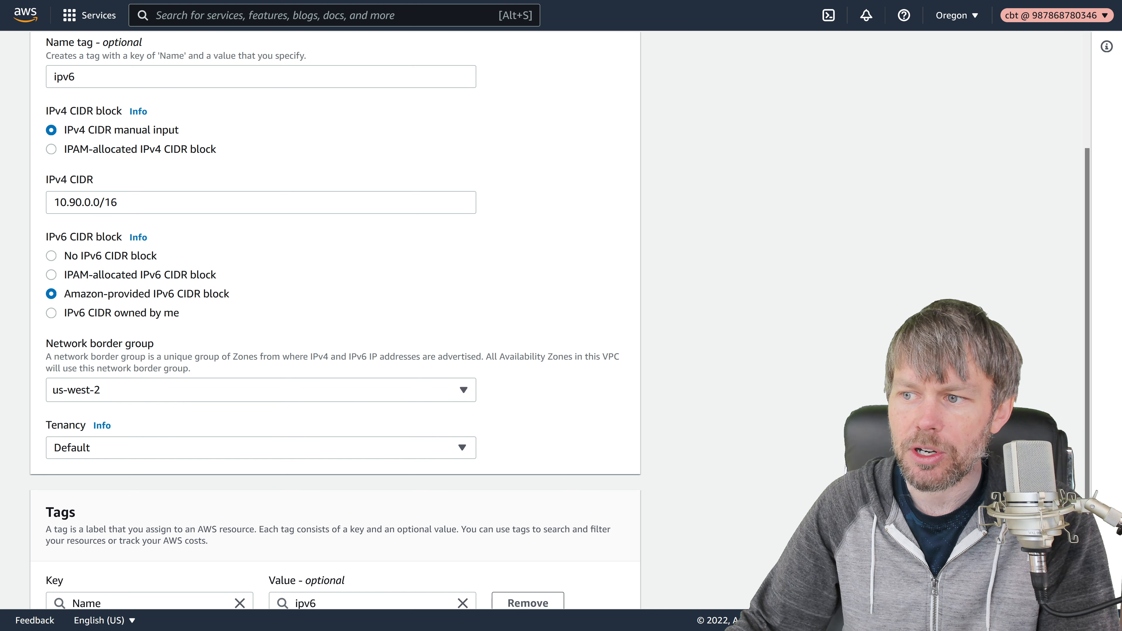
pyautogui.click(120, 390)
pyautogui.click(89, 438)
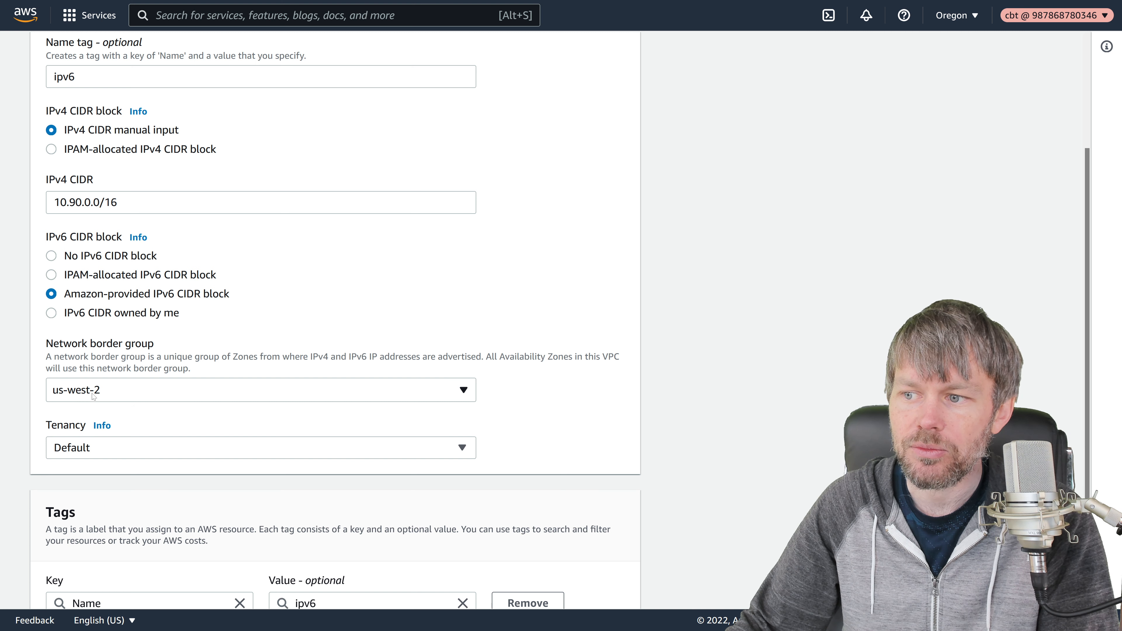
pyautogui.click(93, 394)
pyautogui.click(155, 391)
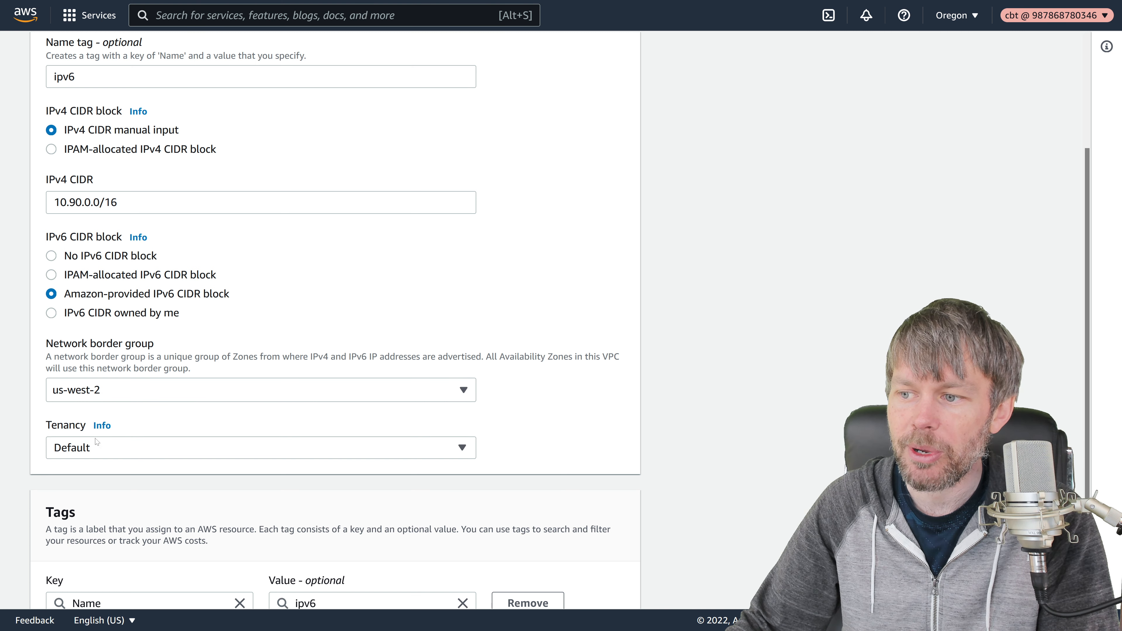
pyautogui.click(98, 448)
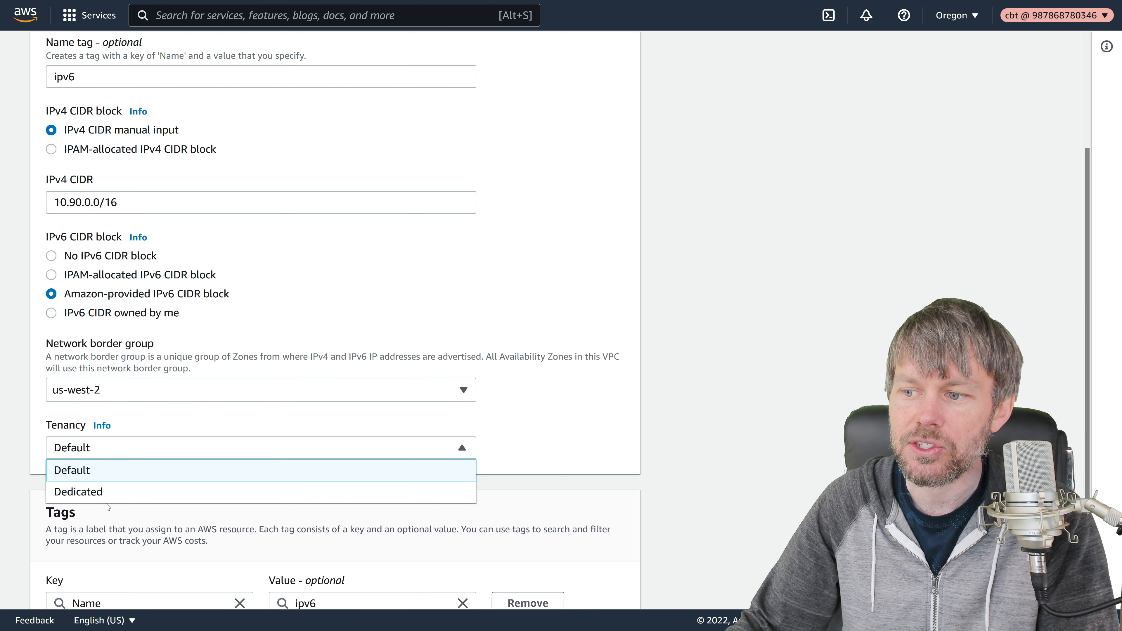
pyautogui.click(50, 431)
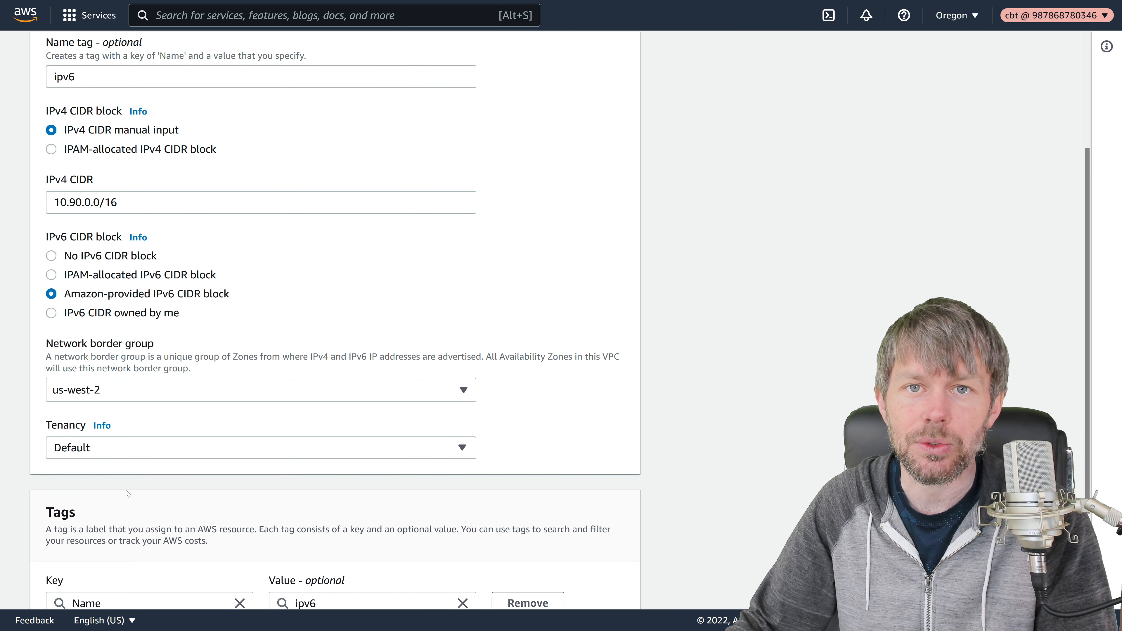
# - Create the VPC with these settings and check the IPv6 CIDR in its details
pyautogui.scroll(-3, 125, 484)
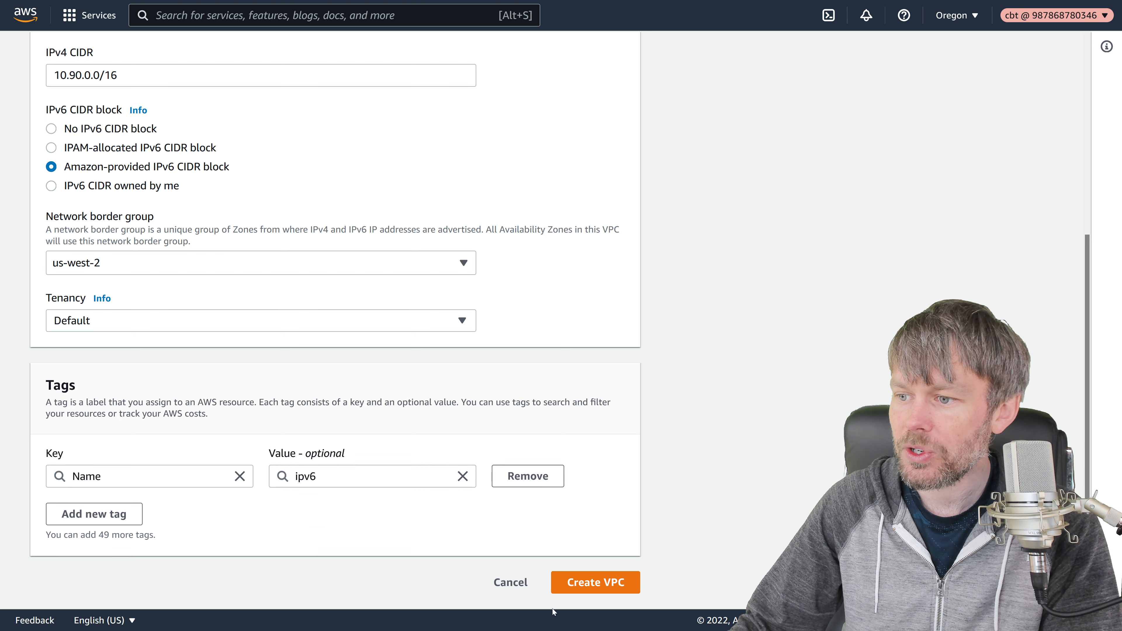
pyautogui.click(557, 588)
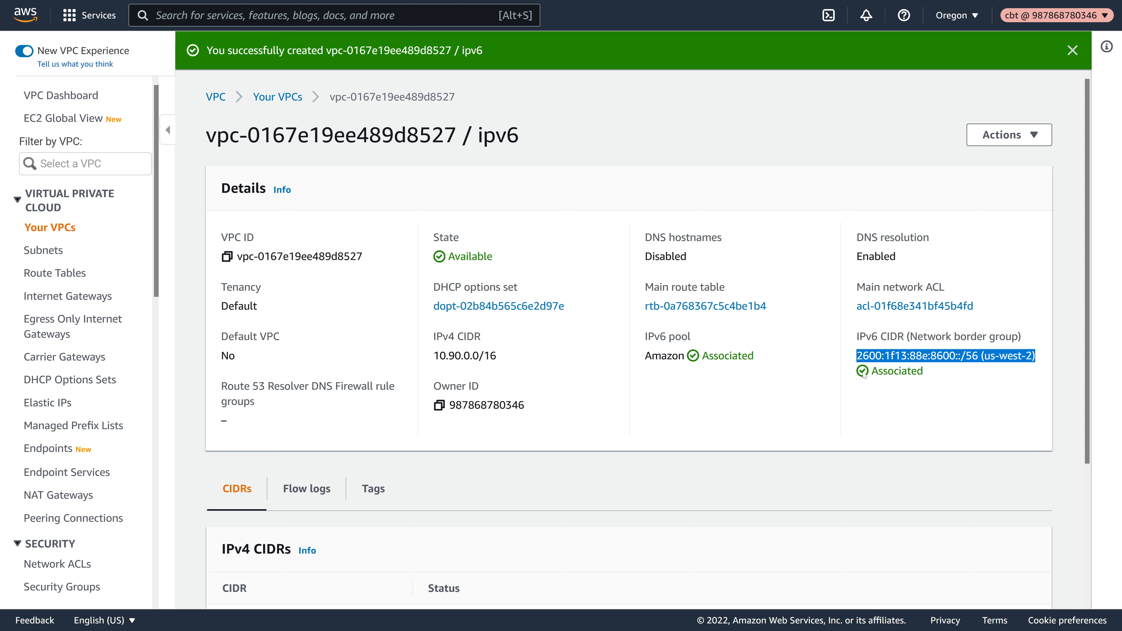
pyautogui.click(888, 386)
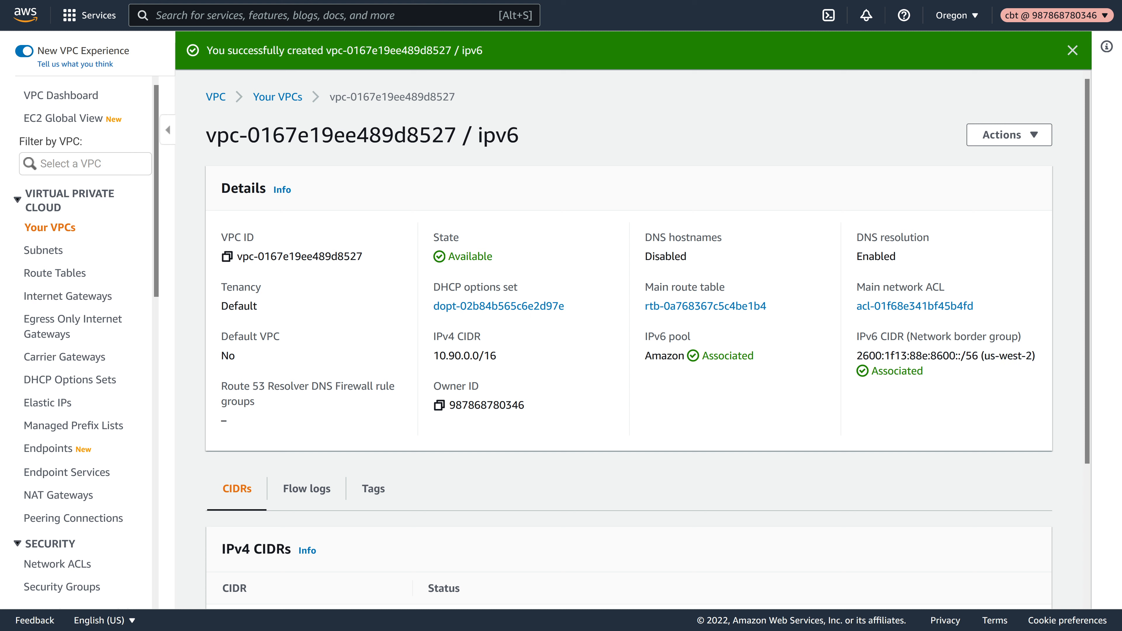
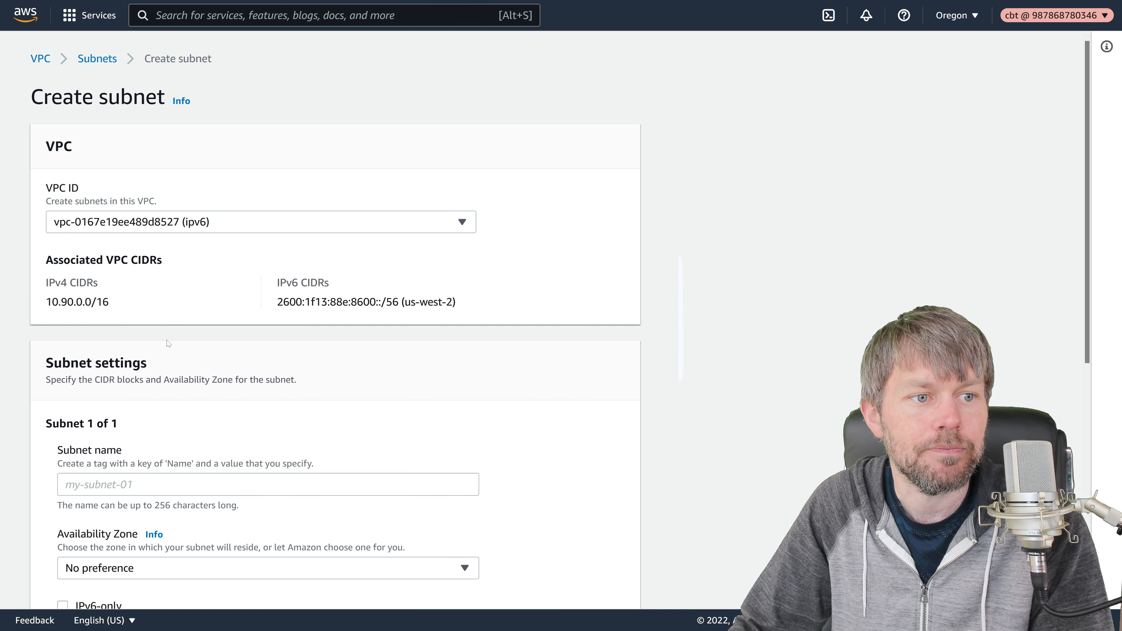
# - Examine the new subnet's IPv6 CIDR block options, keeping Do not assign IPv6
pyautogui.scroll(-5, 308, 450)
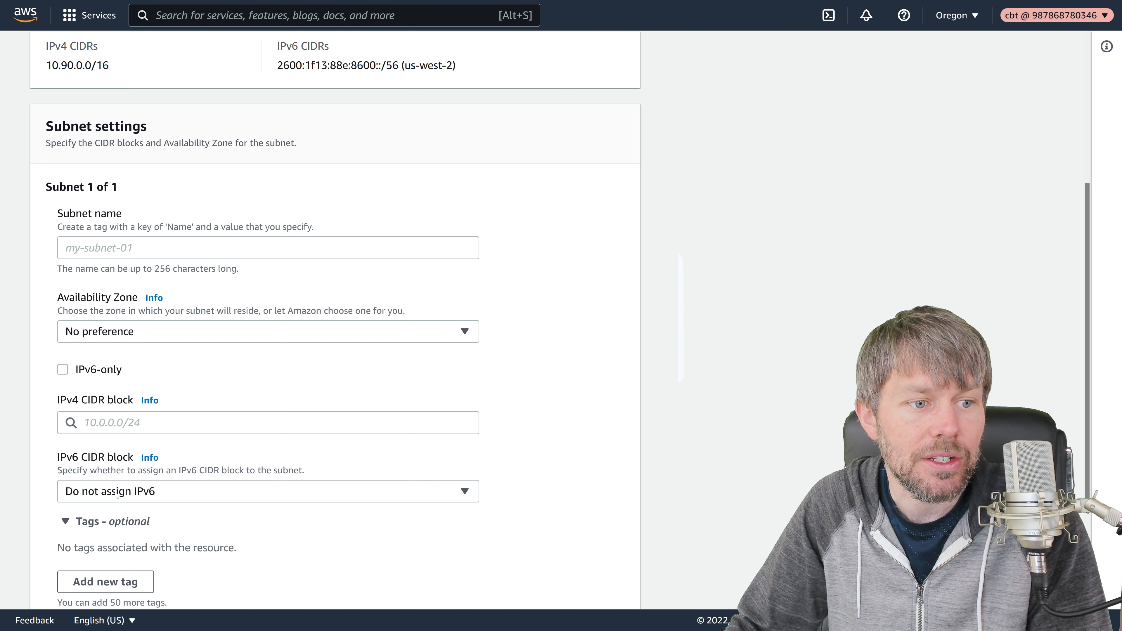
pyautogui.moveTo(66, 457); pyautogui.dragTo(116, 456)
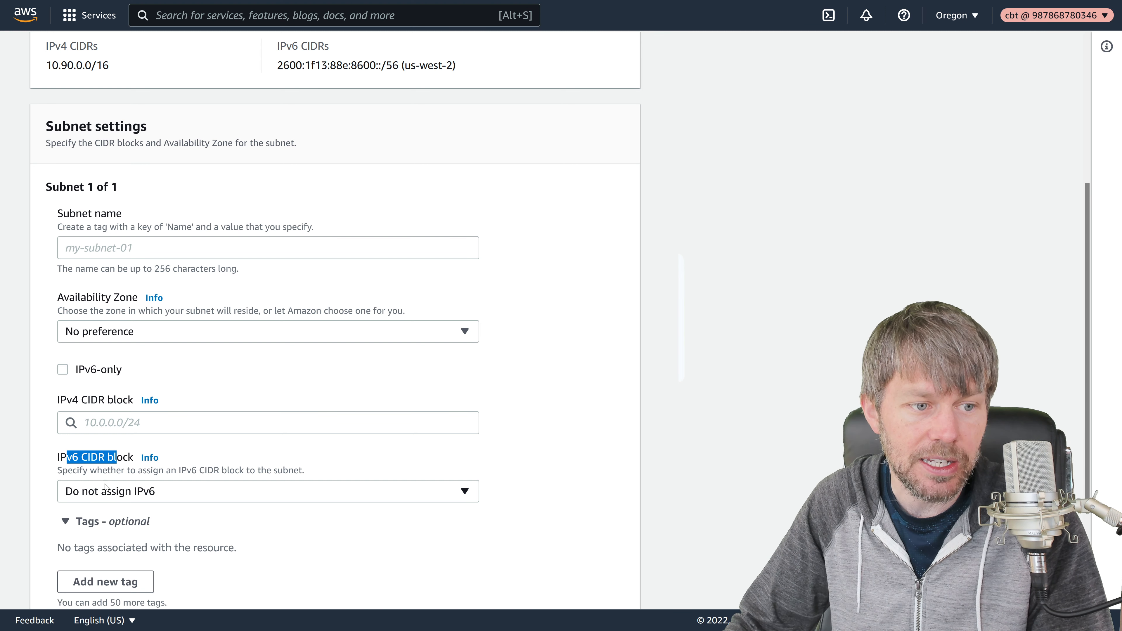
pyautogui.click(109, 492)
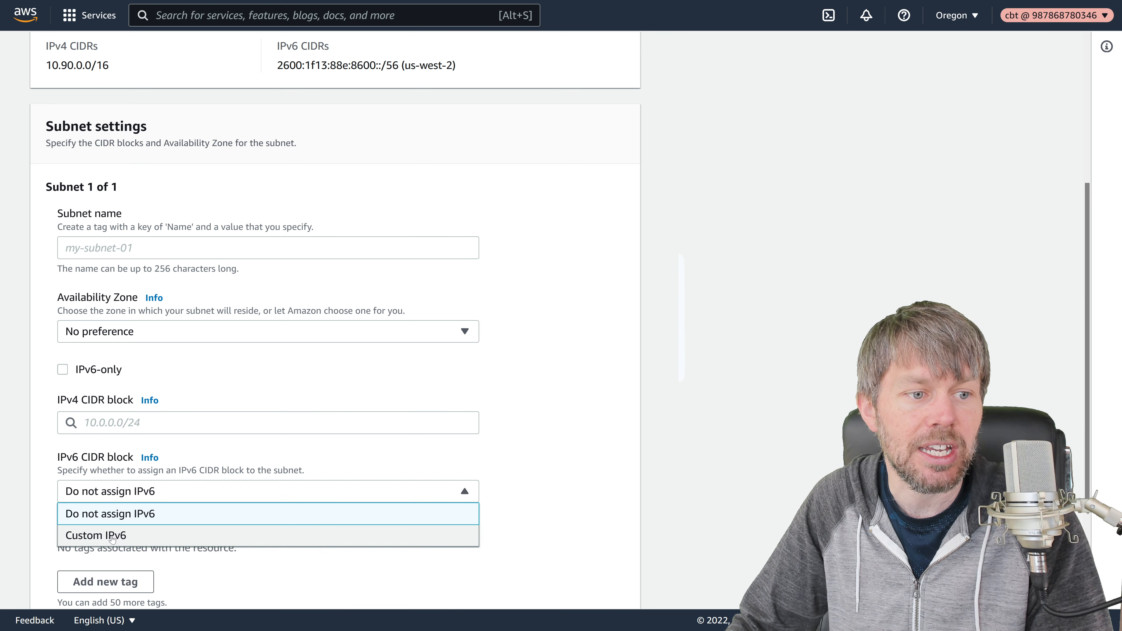
pyautogui.click(91, 515)
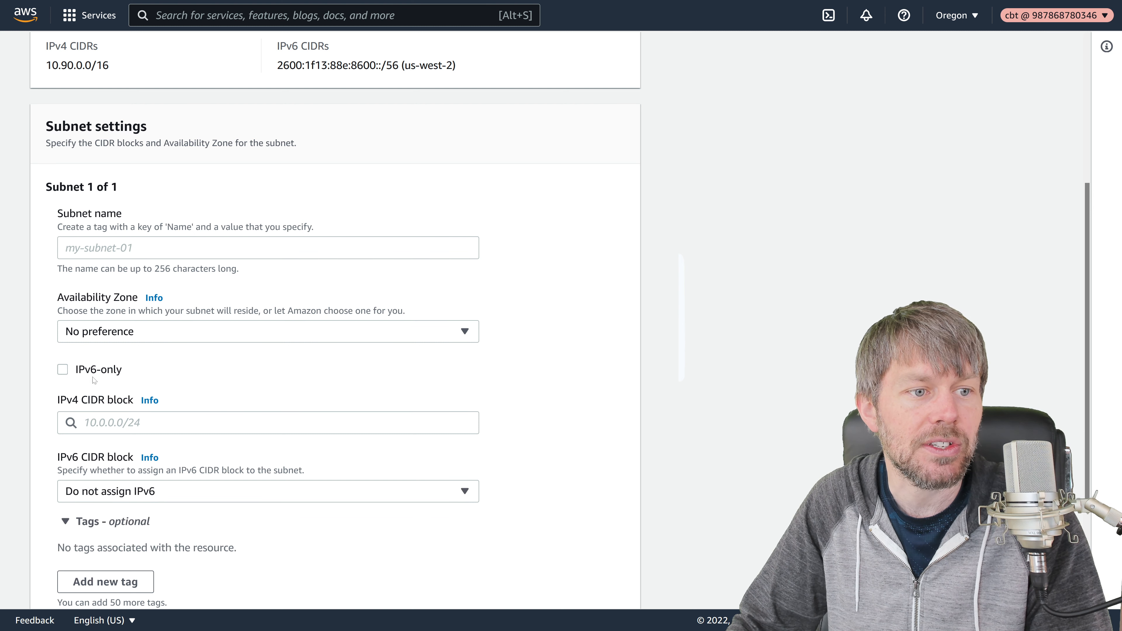
# - Place the new subnet in availability zone US West (Oregon) / us-west-2a and name it public
pyautogui.click(122, 329)
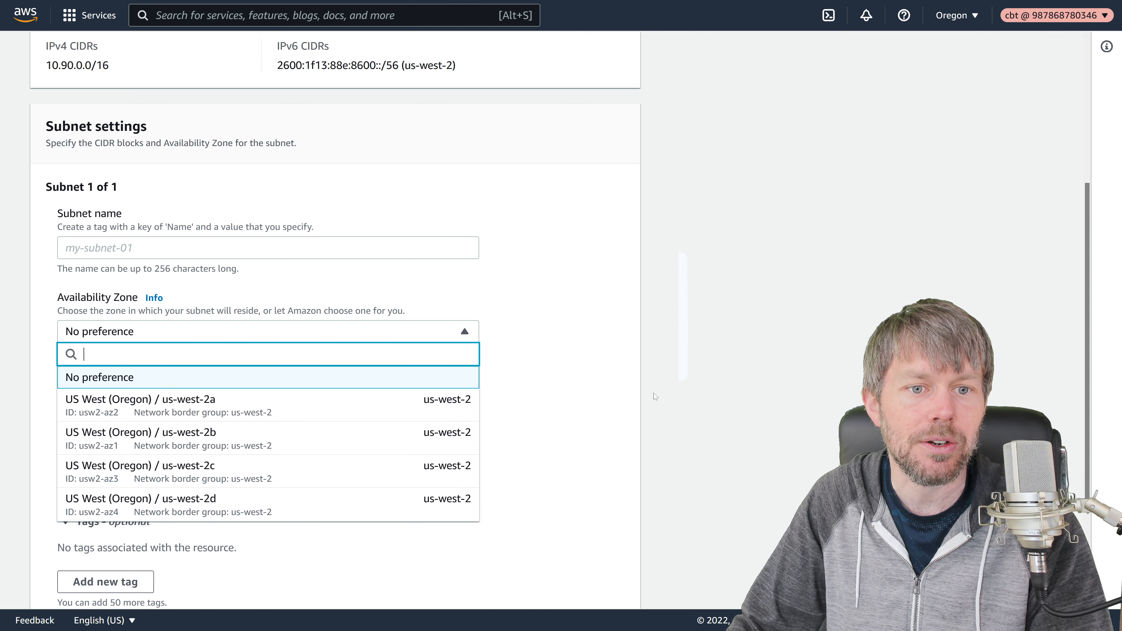
pyautogui.click(717, 389)
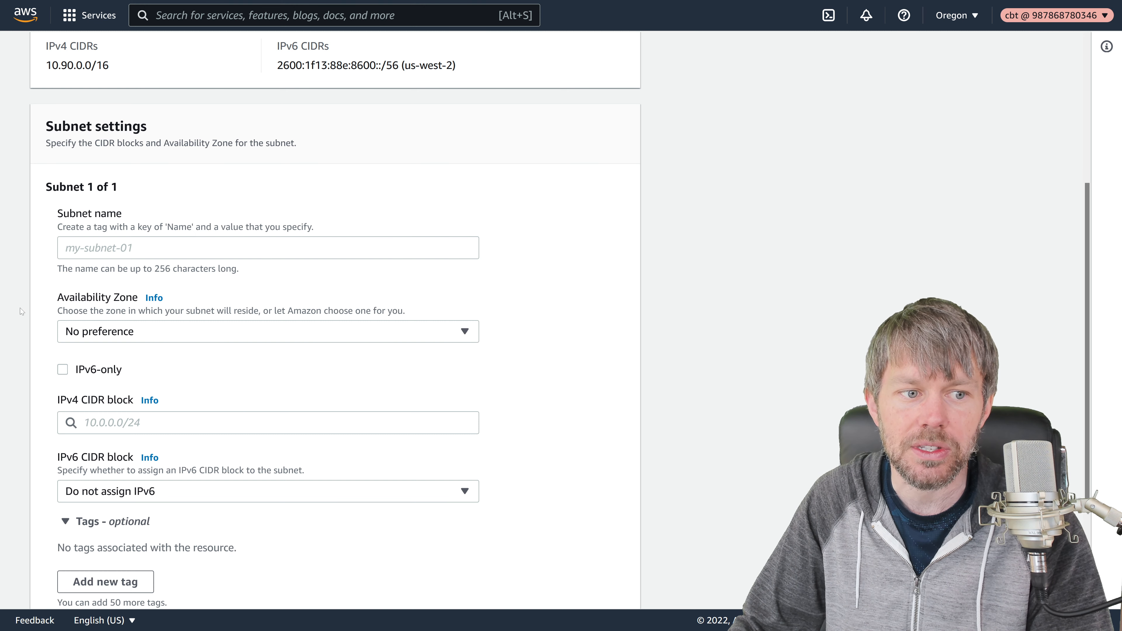
pyautogui.click(464, 331)
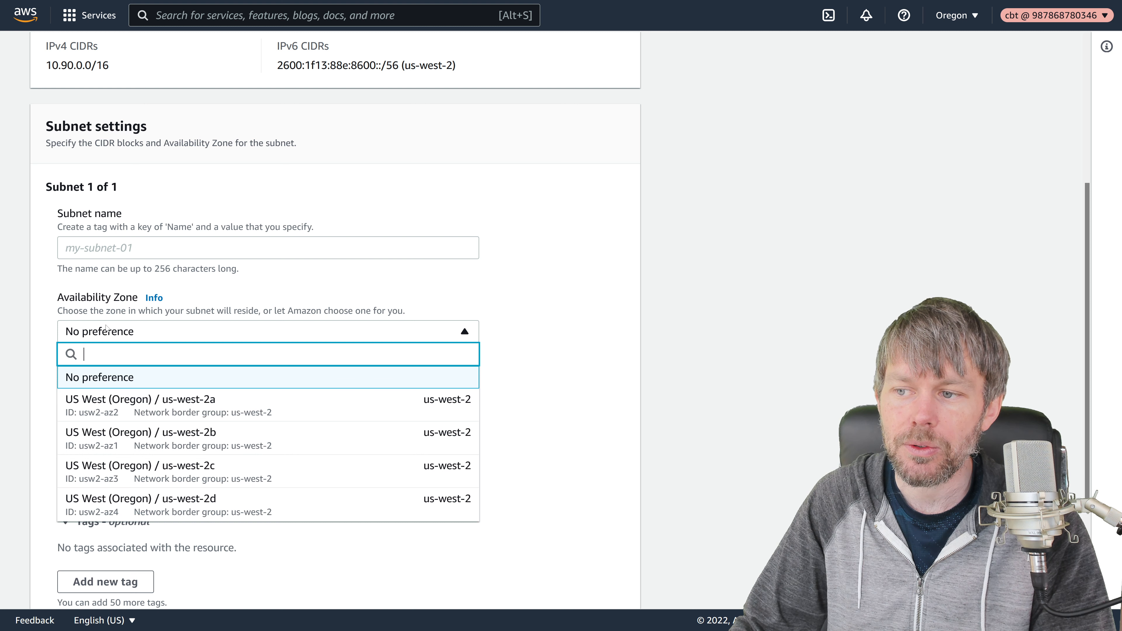
pyautogui.click(162, 409)
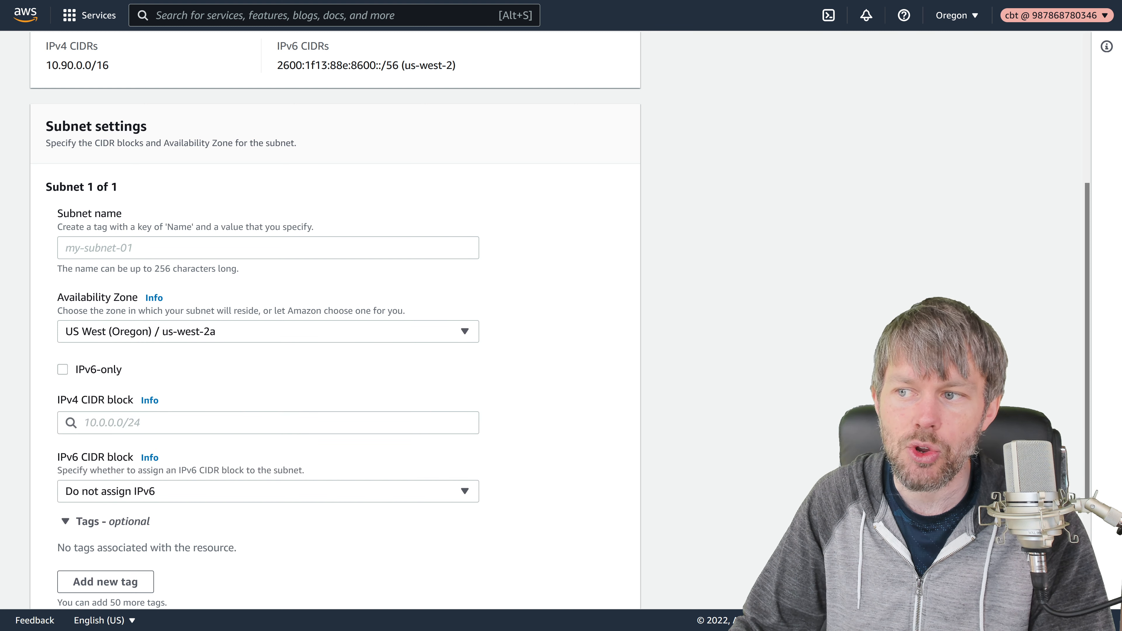
pyautogui.click(164, 248)
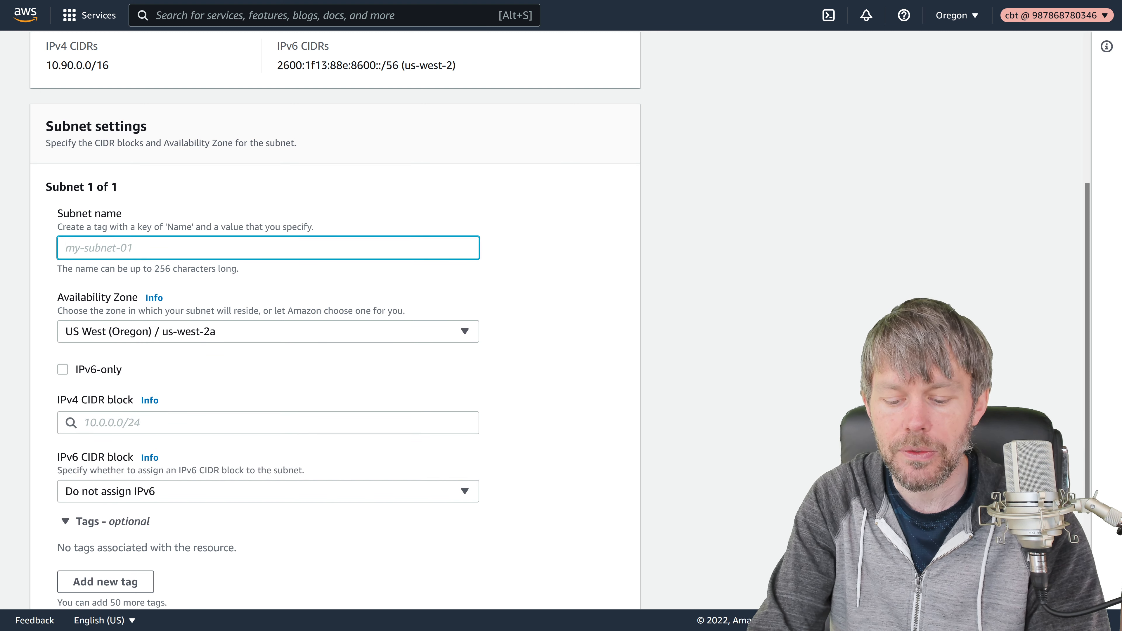
pyautogui.write('public')
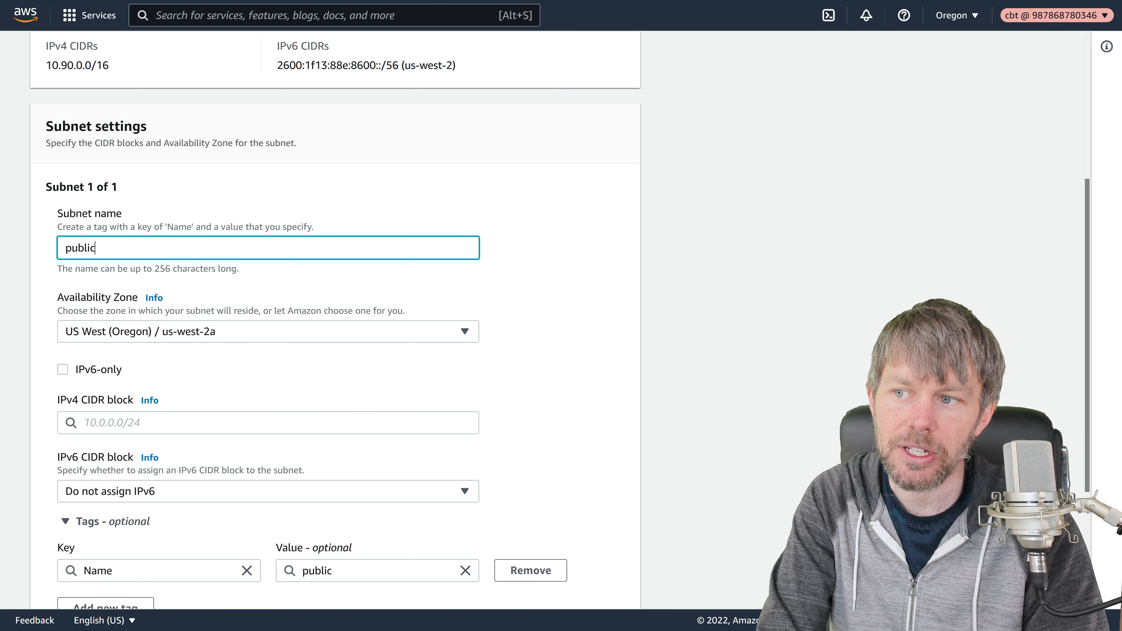
# - Complete the subnet name as publicSubnet1 and make the subnet IPv6-only
pyautogui.write('Subnet1')
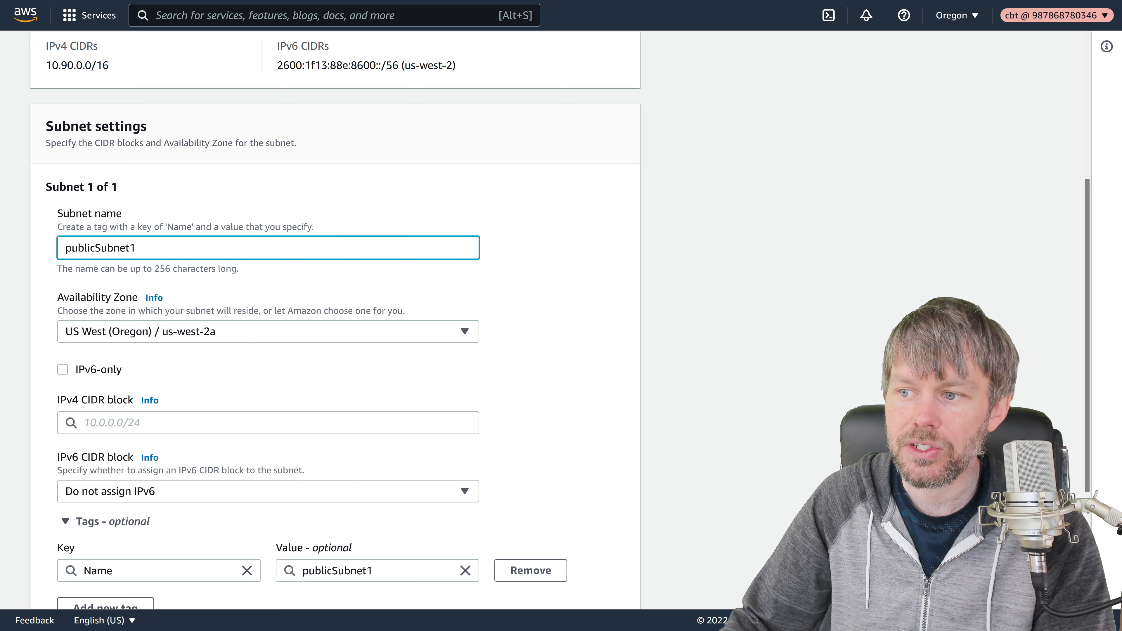
pyautogui.scroll(-2, 336, 309)
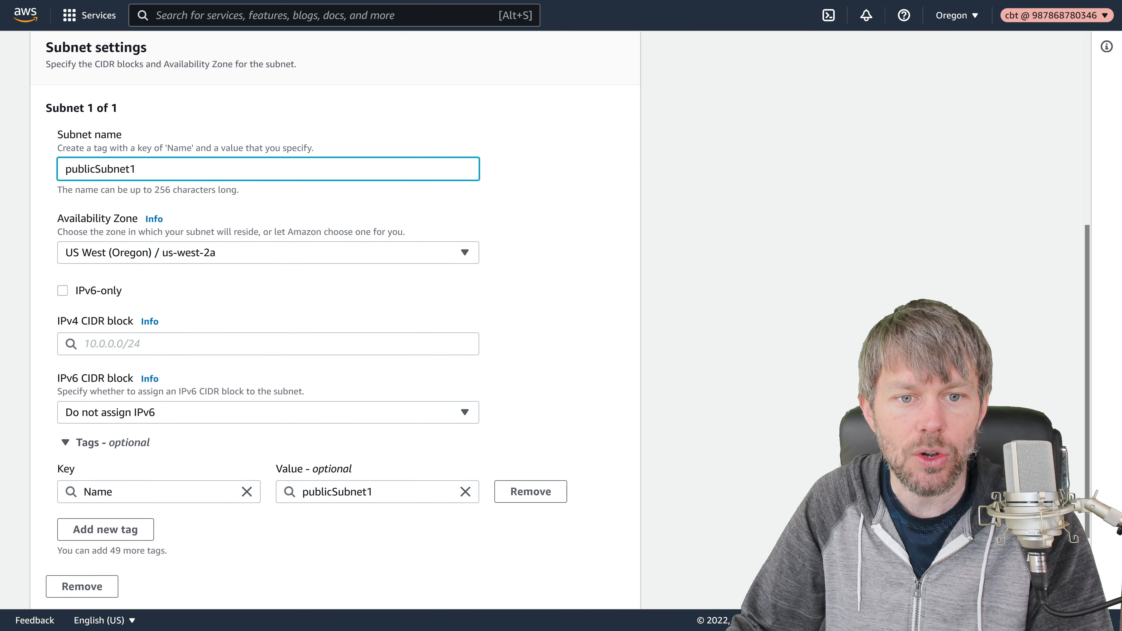
pyautogui.hotkey('alt', 'Tab')
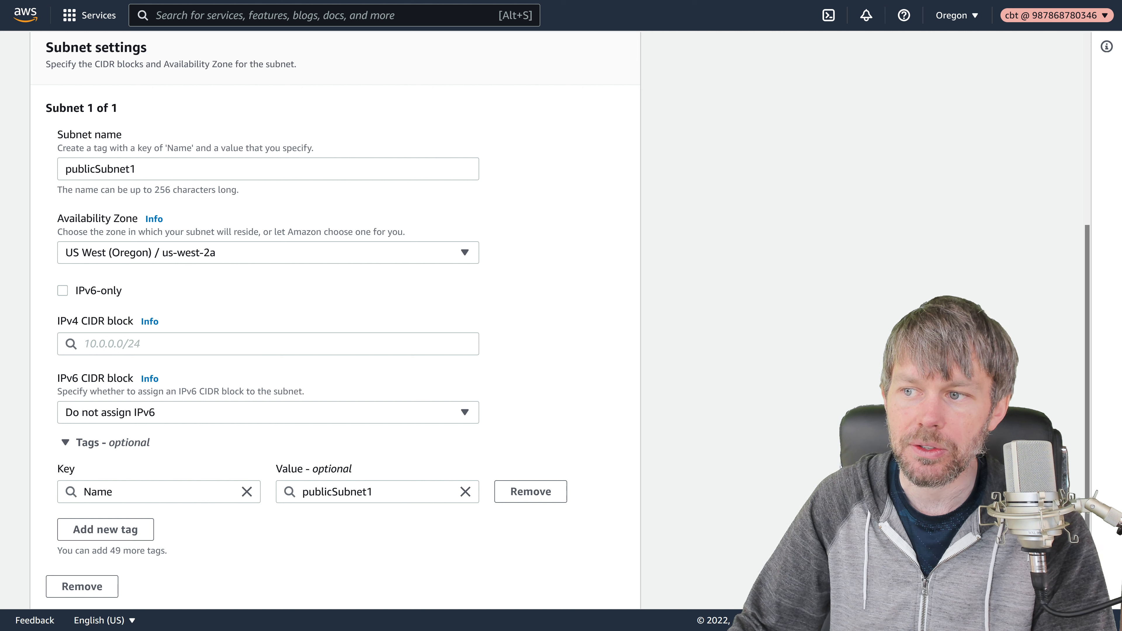
pyautogui.click(67, 293)
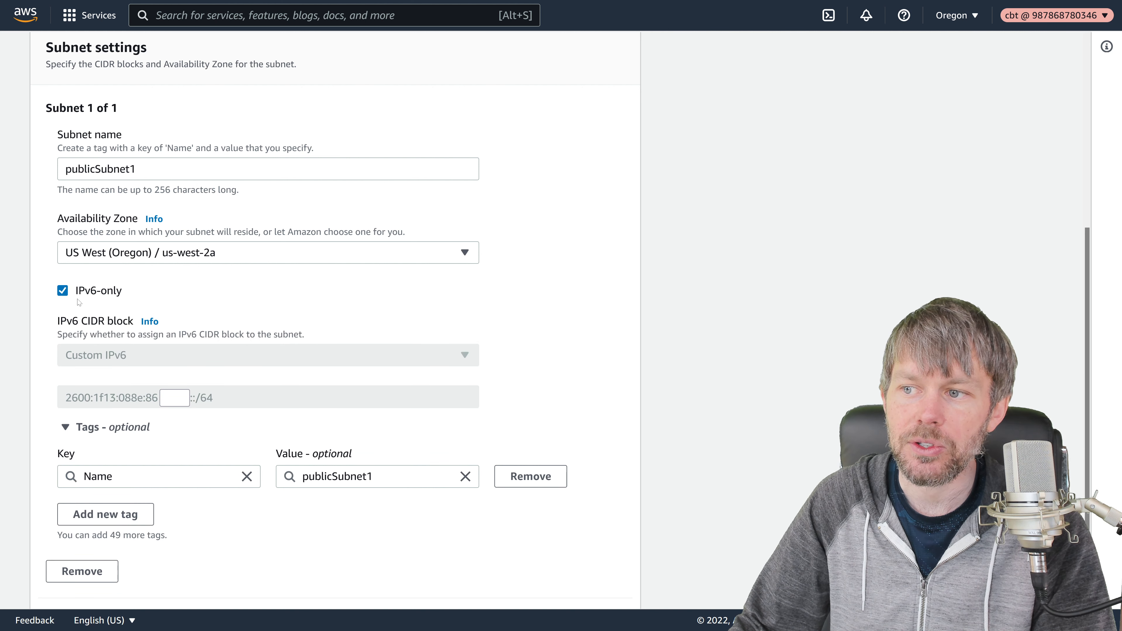
pyautogui.click(63, 292)
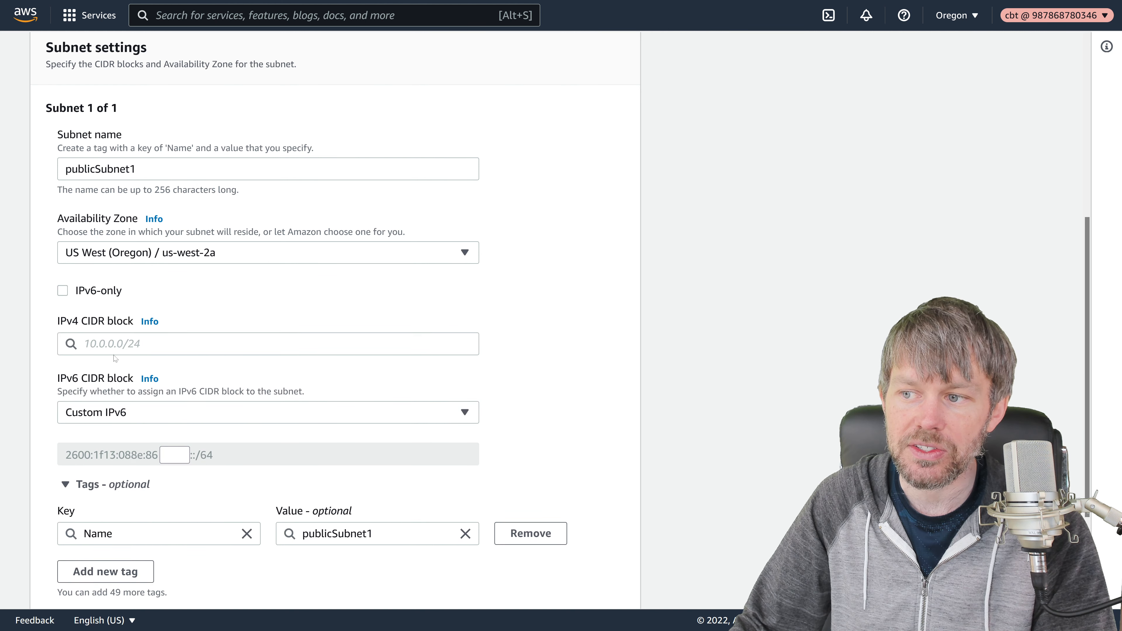
pyautogui.click(63, 292)
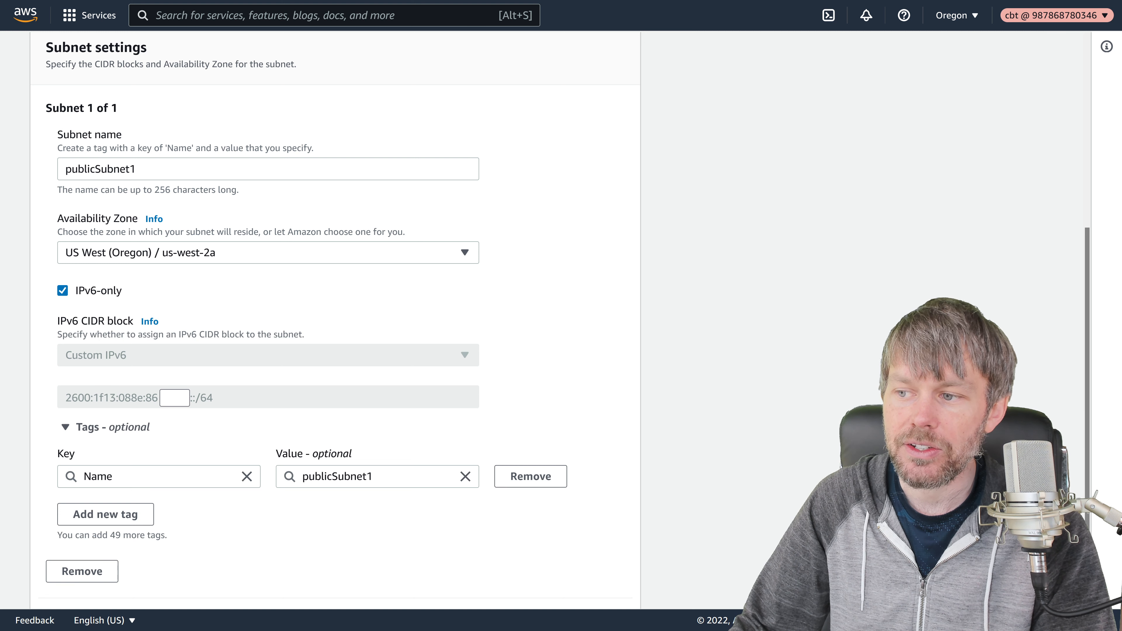
# - Enter 00 as the editable digits of publicSubnet1's custom IPv6 CIDR block
pyautogui.press('Tab')
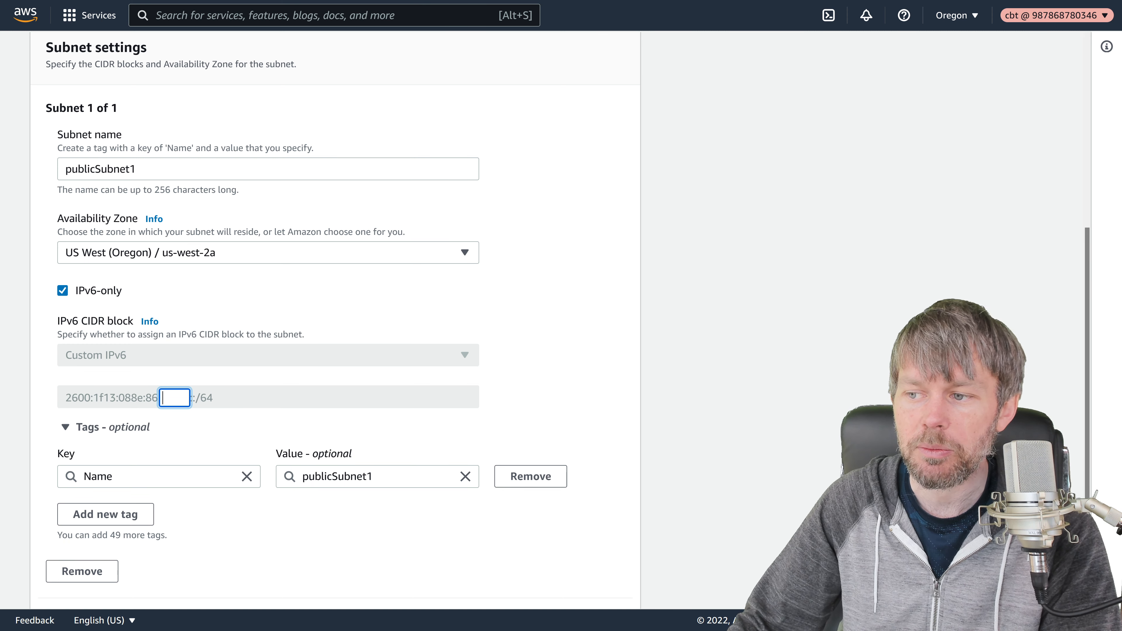
pyautogui.moveTo(65, 398); pyautogui.dragTo(158, 398)
pyautogui.click(174, 398)
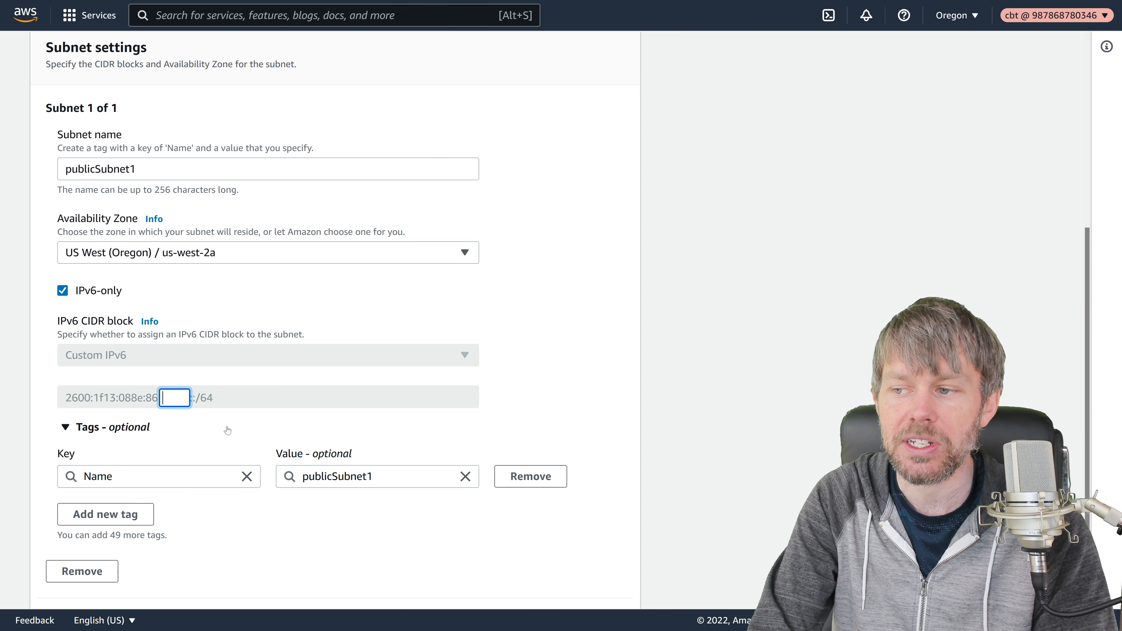
pyautogui.write('00')
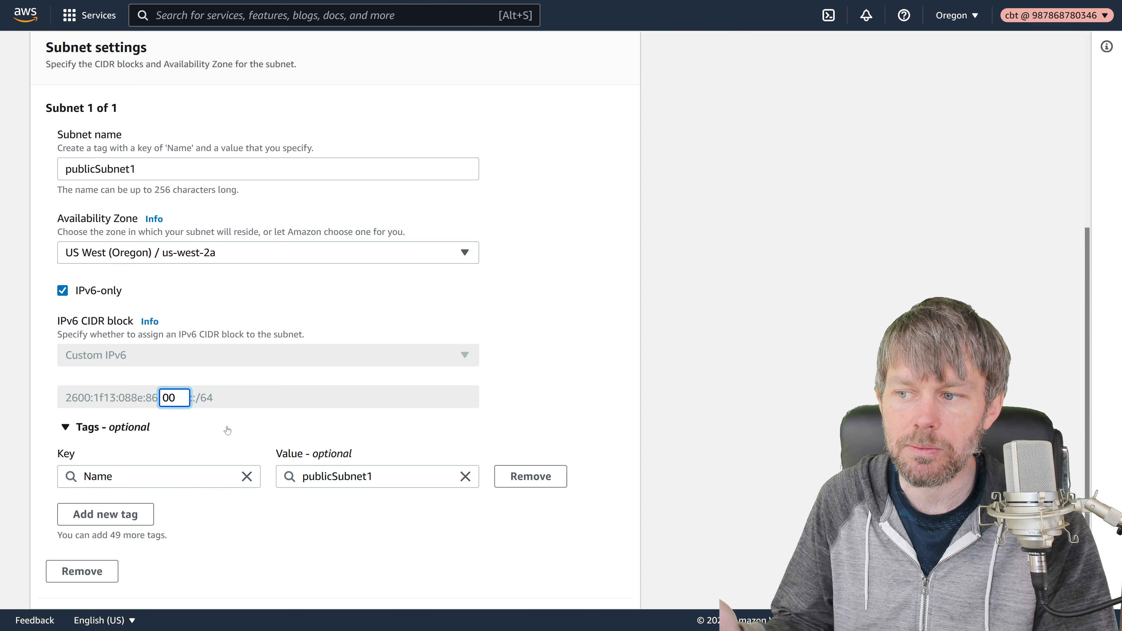
# - Try 01, 02, 03 and ff as publicSubnet1's IPv6 CIDR digits, then restore 00
pyautogui.press('BackSpace')
pyautogui.write('1')
pyautogui.press('BackSpace')
pyautogui.write('2')
pyautogui.press('BackSpace')
pyautogui.write('3')
pyautogui.press('BackSpace')
pyautogui.press('BackSpace')
pyautogui.write('ff')
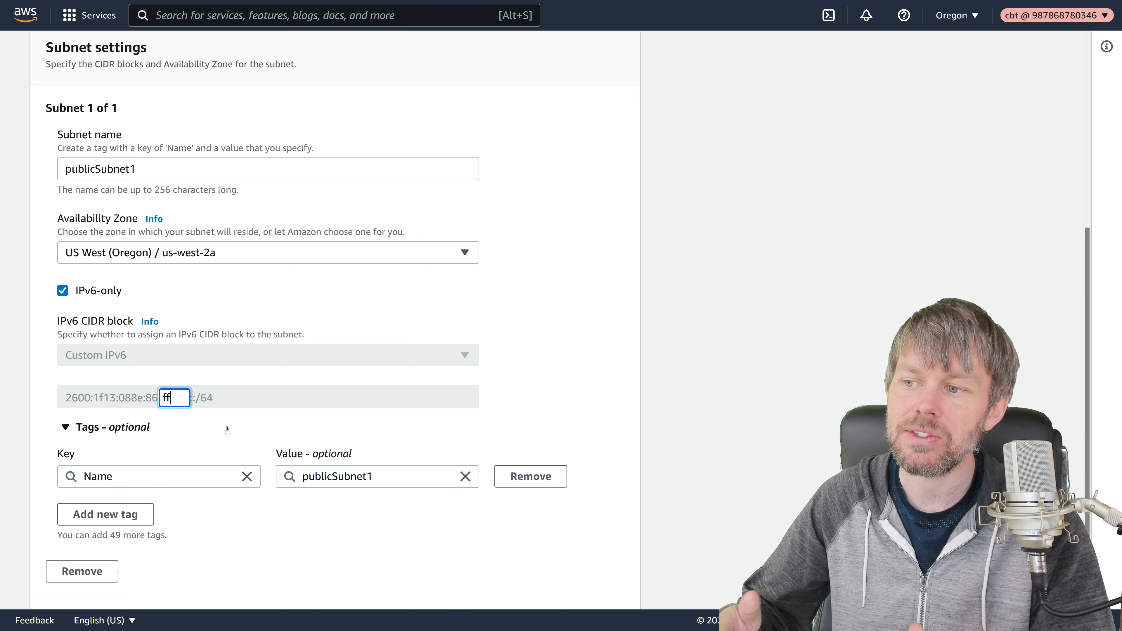
pyautogui.press('BackSpace')
pyautogui.press('BackSpace')
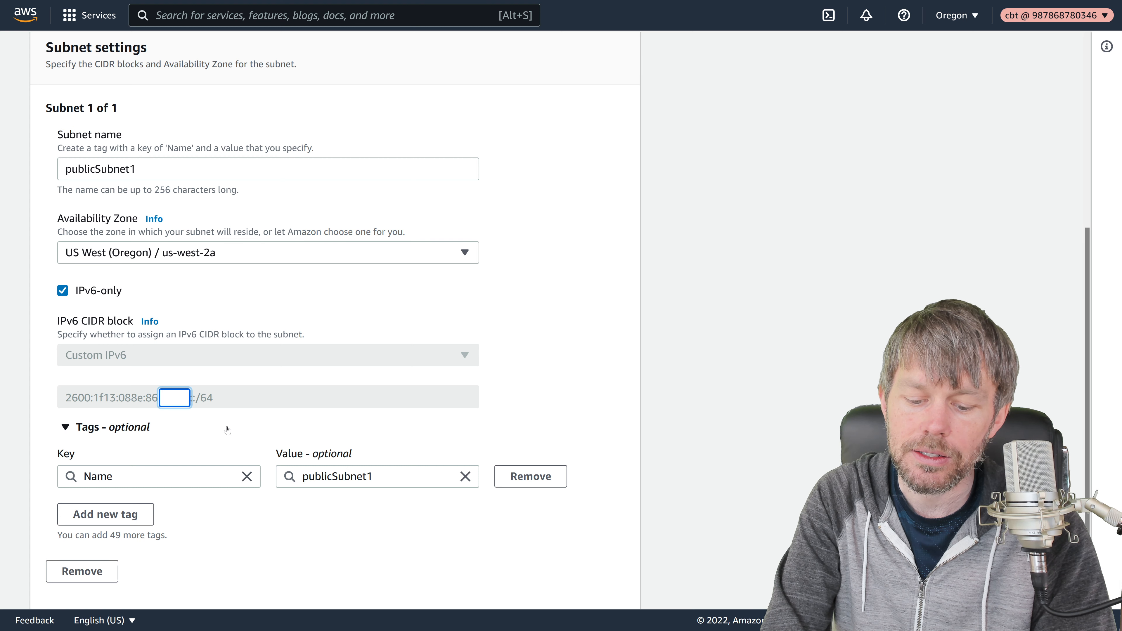
pyautogui.write('00')
# - Add a second subnet and place it in availability zone US West (Oregon) / us-west-2b
pyautogui.scroll(-1, 227, 430)
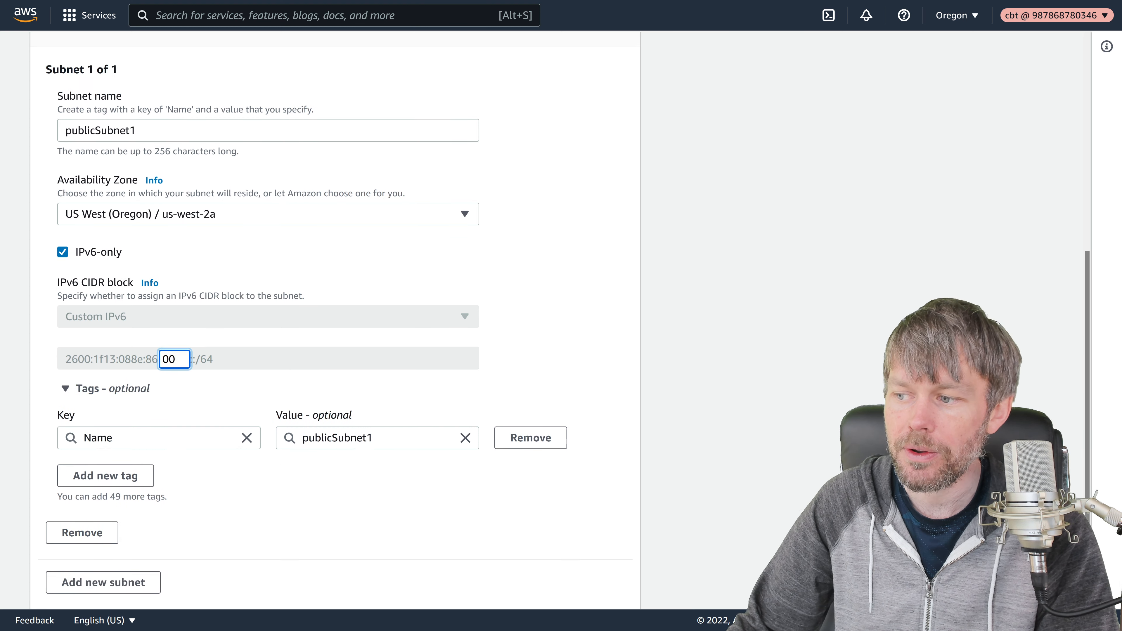
pyautogui.scroll(-1, 217, 442)
pyautogui.click(103, 529)
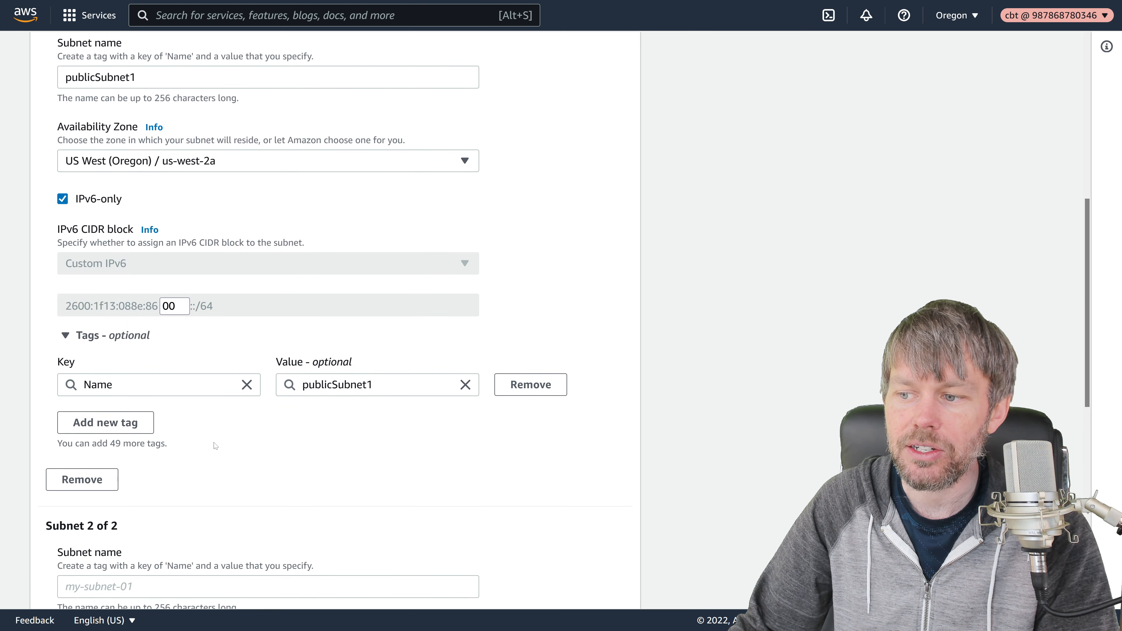
pyautogui.scroll(-5, 215, 446)
pyautogui.click(147, 356)
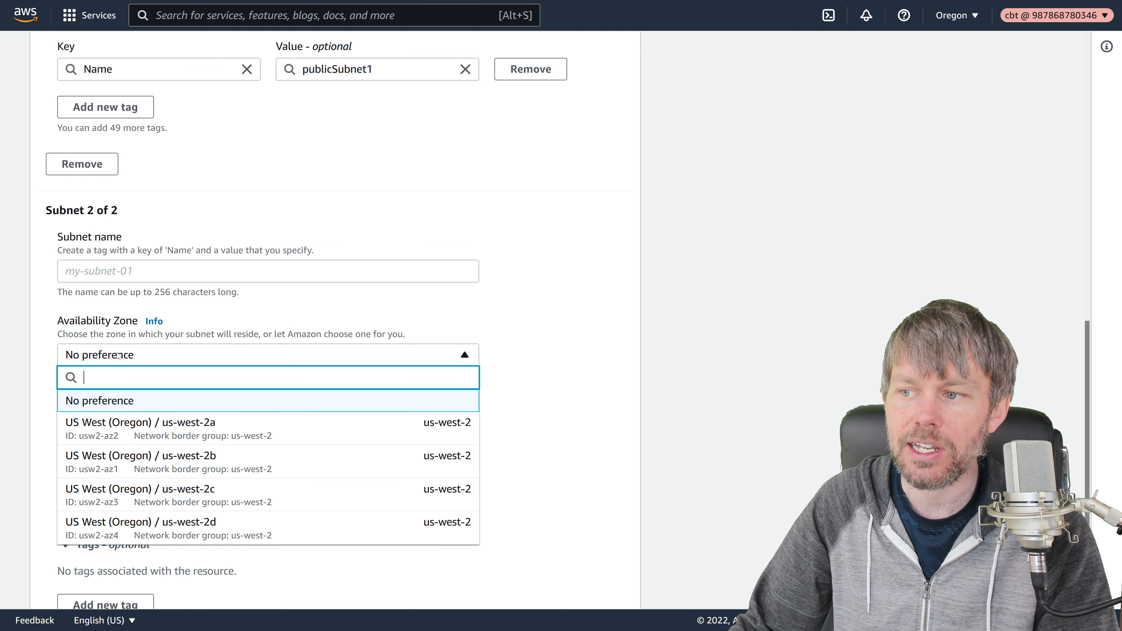
pyautogui.click(206, 462)
# - Name the second subnet publicSubnet2 and make it IPv6-only, with 01 as its IPv6 CIDR digits
pyautogui.click(168, 271)
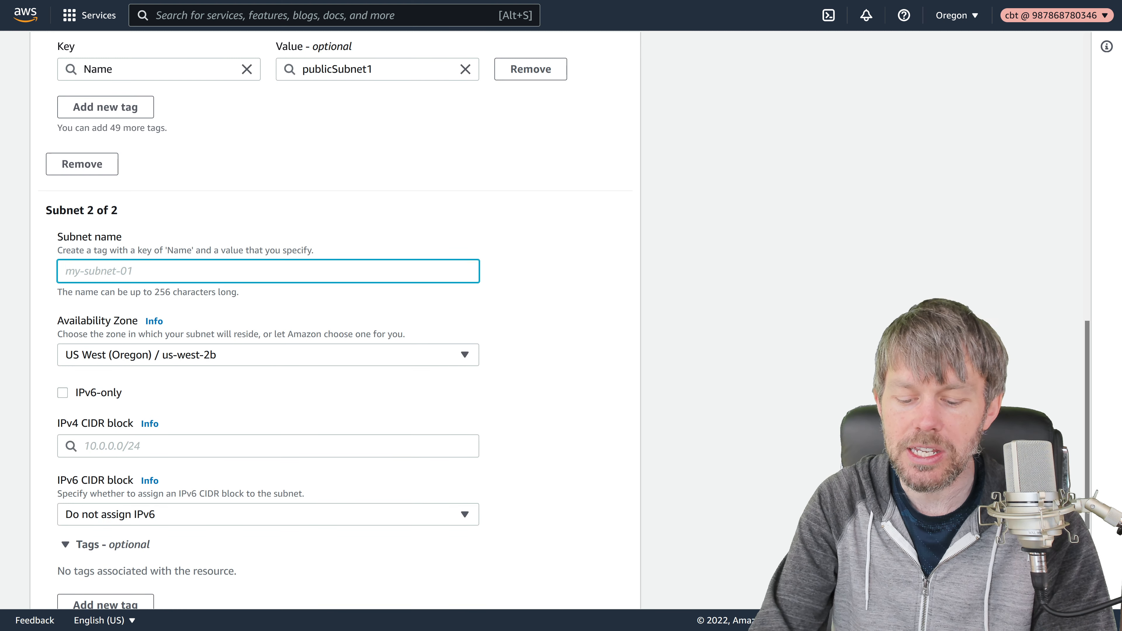
pyautogui.write('publicSubnet2')
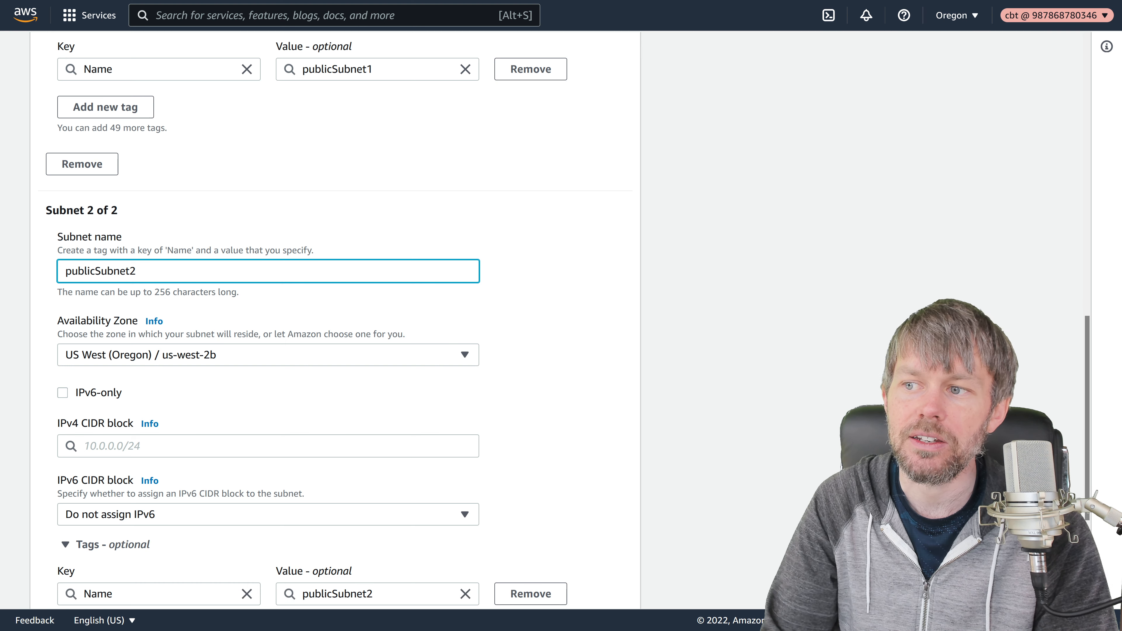
pyautogui.scroll(-3, 190, 256)
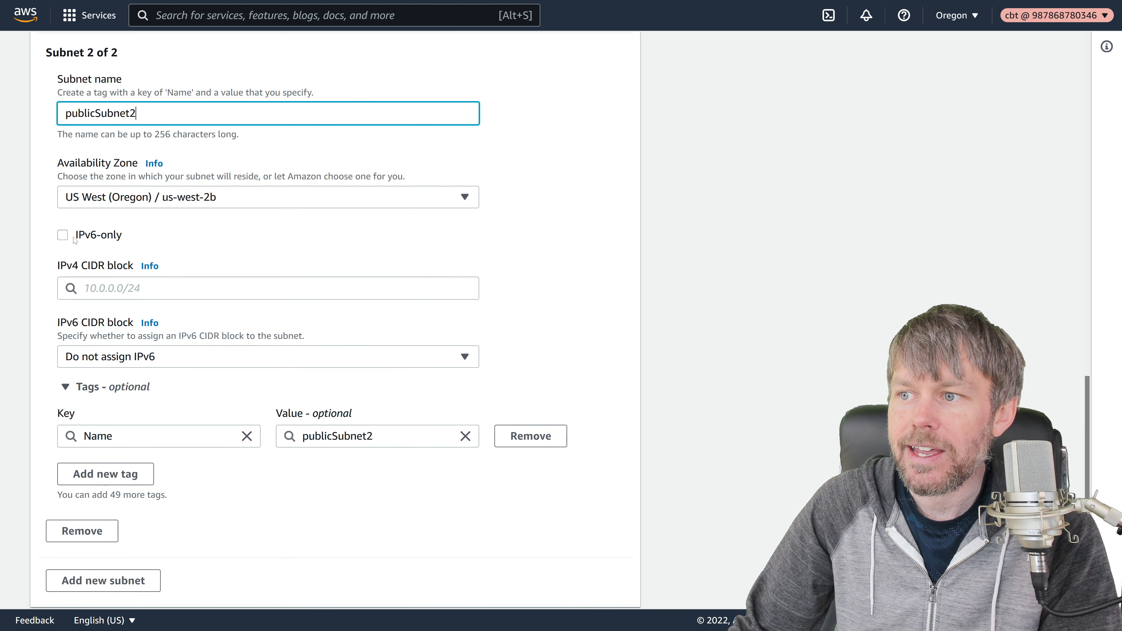
pyautogui.click(63, 235)
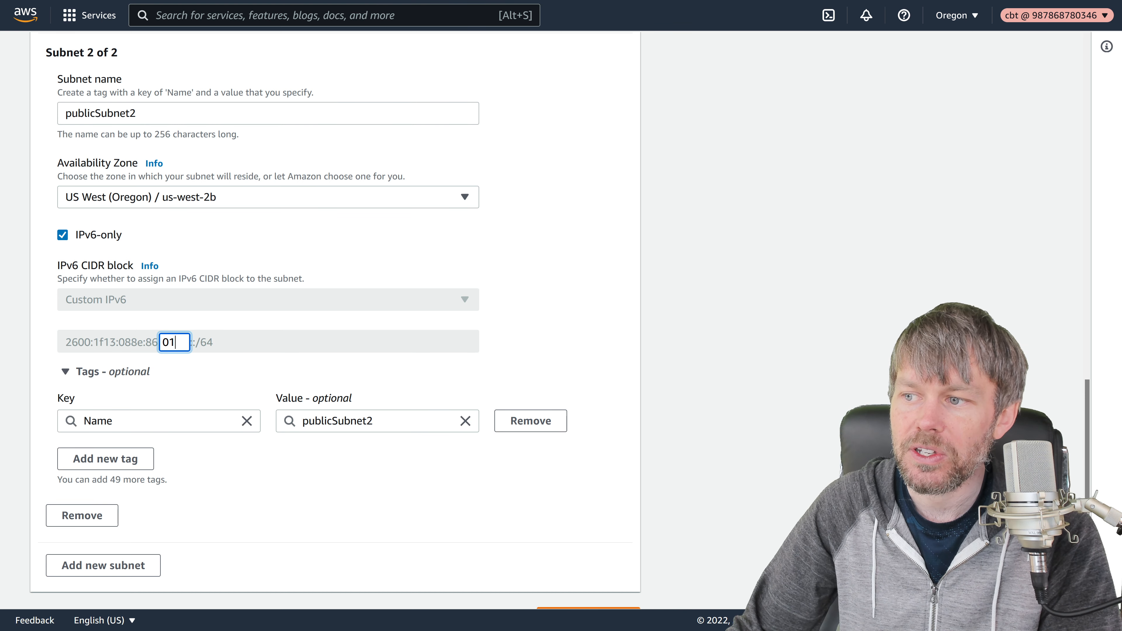
# - Try to create the subnets with publicSubnet2's IPv6 CIDR digits set to 00, the same as publicSubnet1's
pyautogui.press('BackSpace')
pyautogui.write('0')
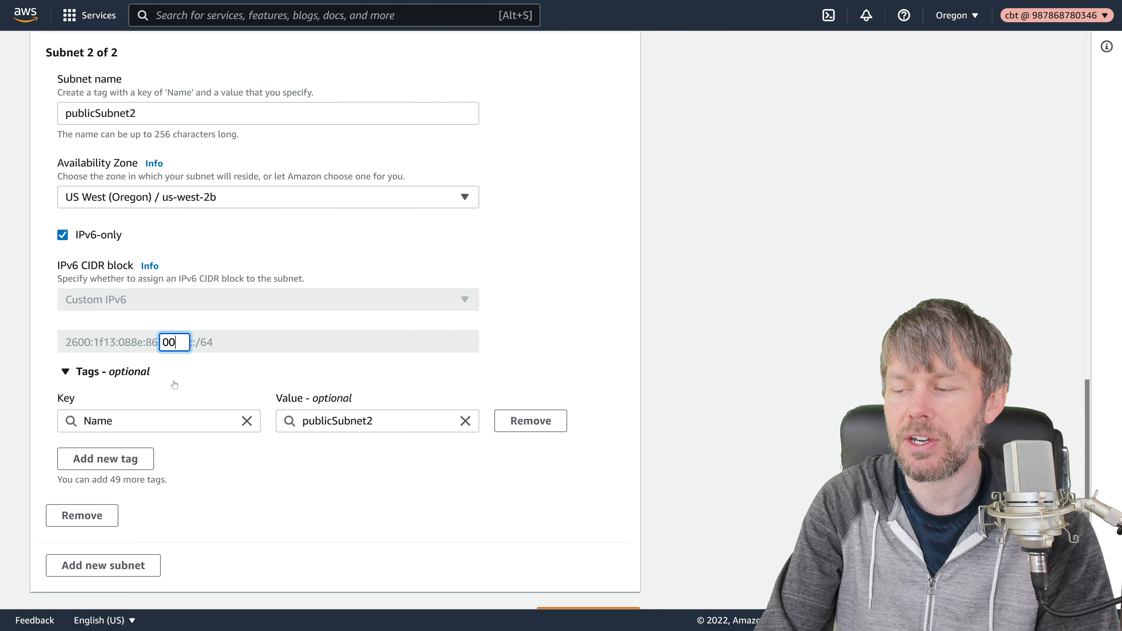
pyautogui.press('Tab')
pyautogui.scroll(8, 164, 310)
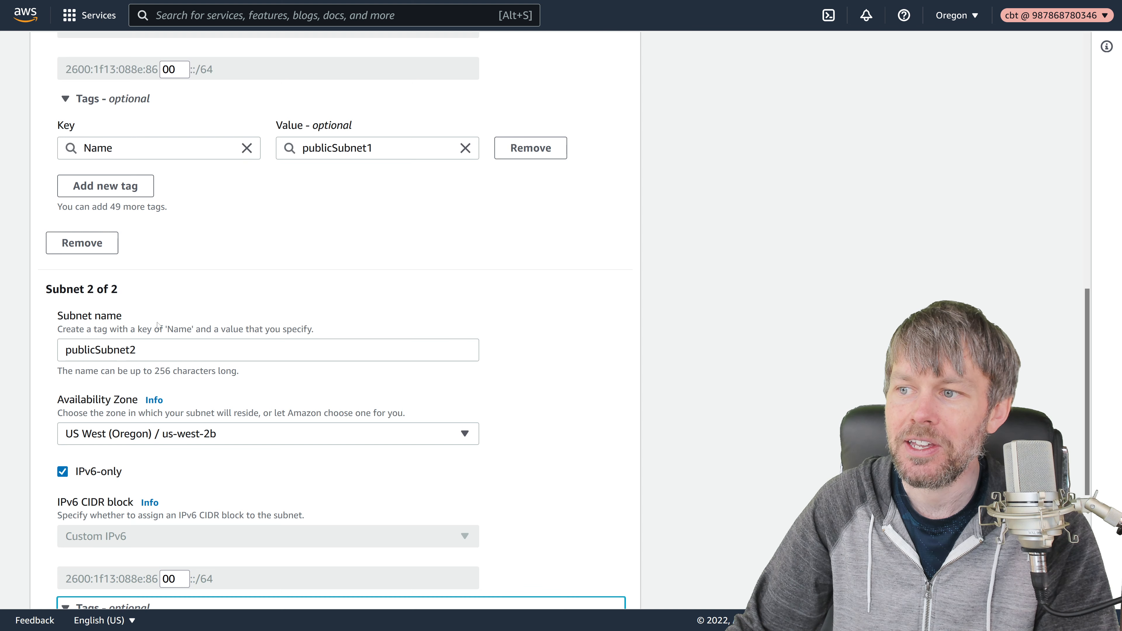
pyautogui.scroll(-9, 186, 310)
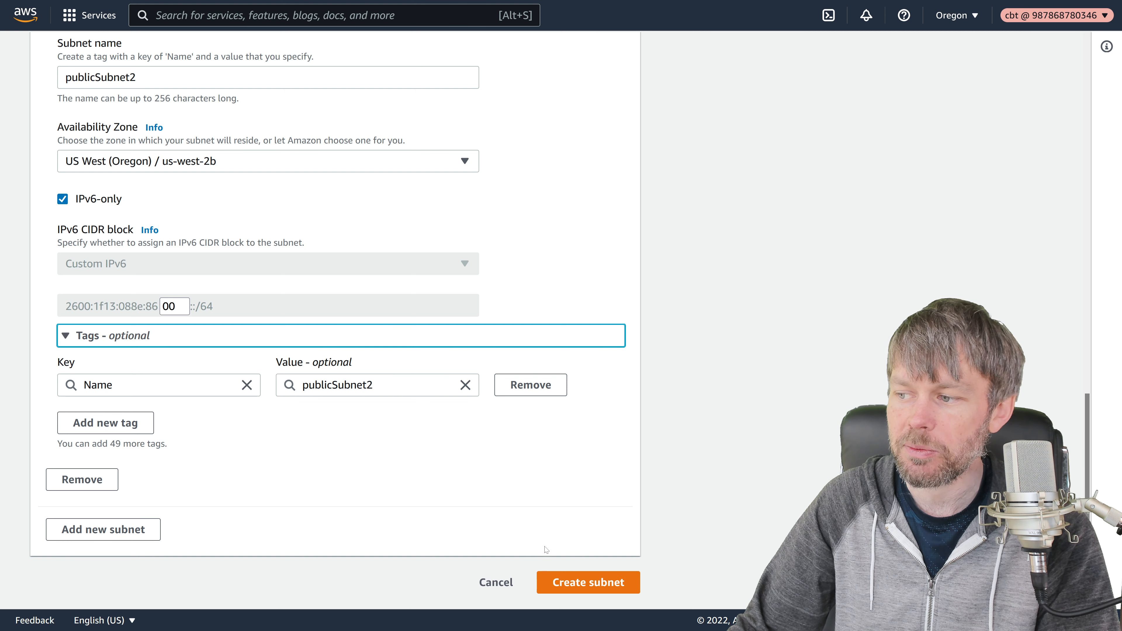
pyautogui.click(585, 589)
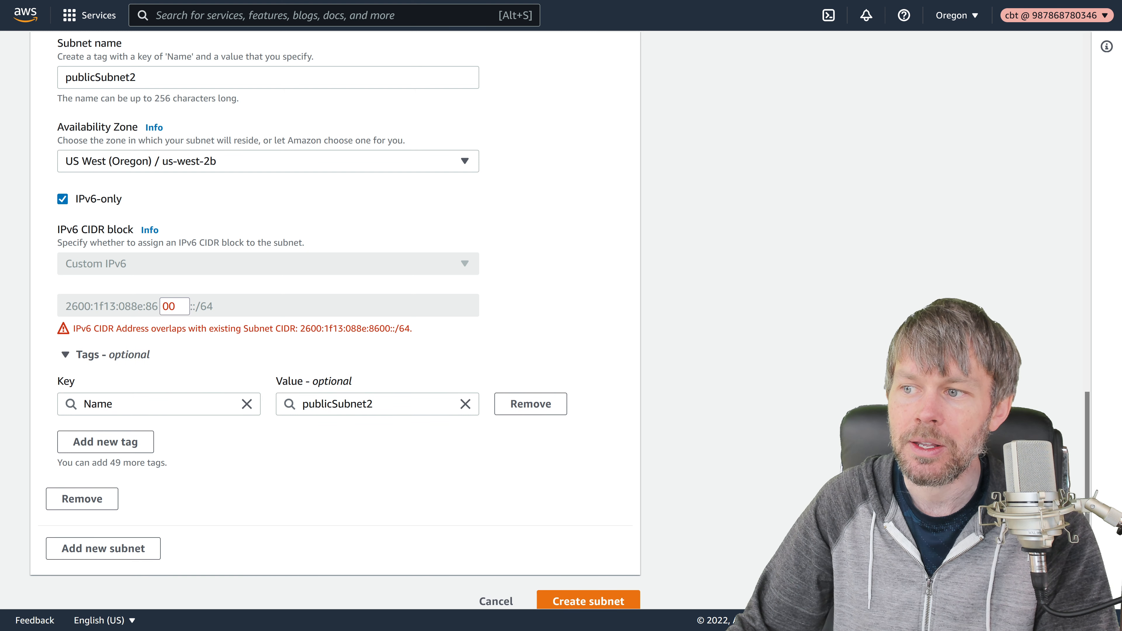
pyautogui.moveTo(87, 329); pyautogui.dragTo(457, 330)
pyautogui.click(457, 330)
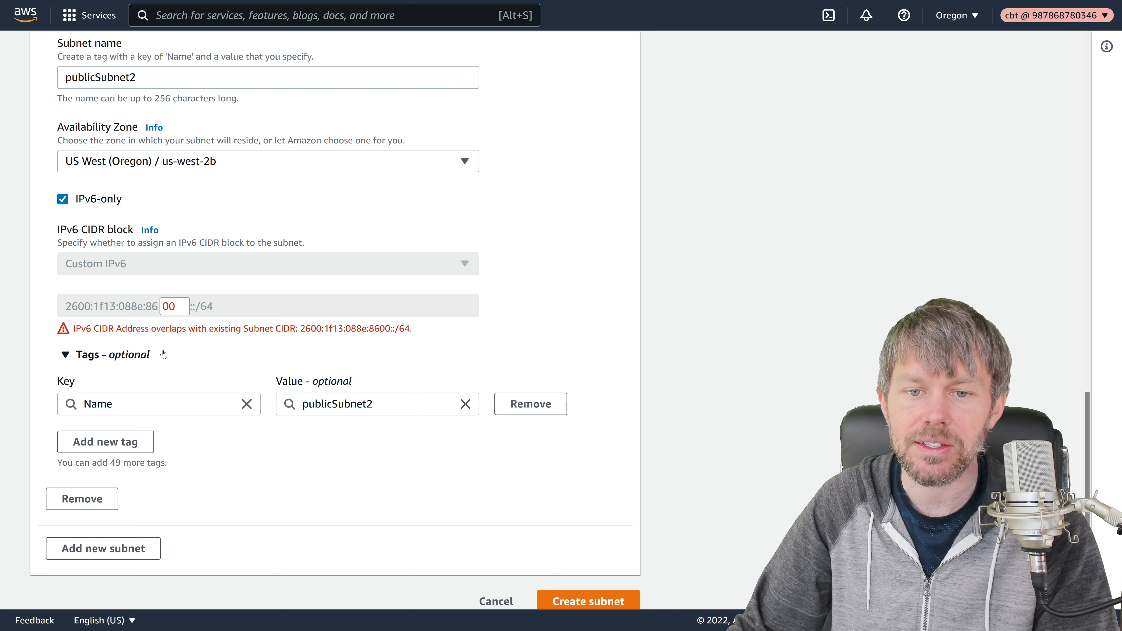
# - Set the editable digits of publicSubnet2's IPv6 CIDR block to 01
pyautogui.click(186, 303)
pyautogui.press('BackSpace')
pyautogui.write('1')
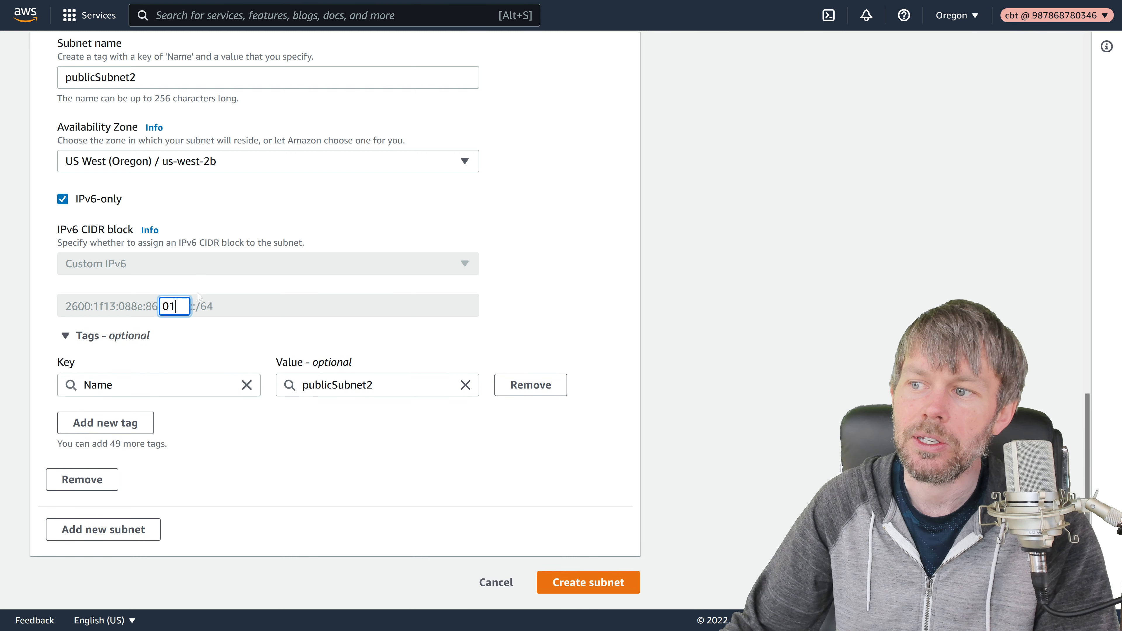
pyautogui.hotkey('shift', 'Left')
pyautogui.hotkey('shift', 'Left')
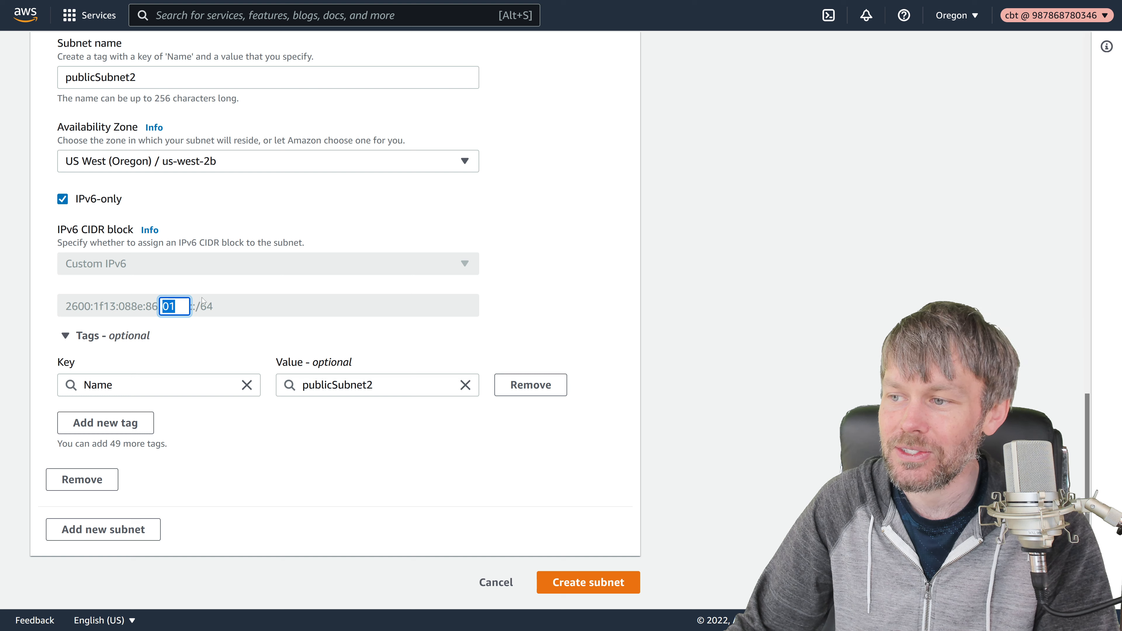
pyautogui.click(237, 291)
# - Add a third subnet with the IPv4 CIDR block 10.90.1.0/24
pyautogui.click(103, 531)
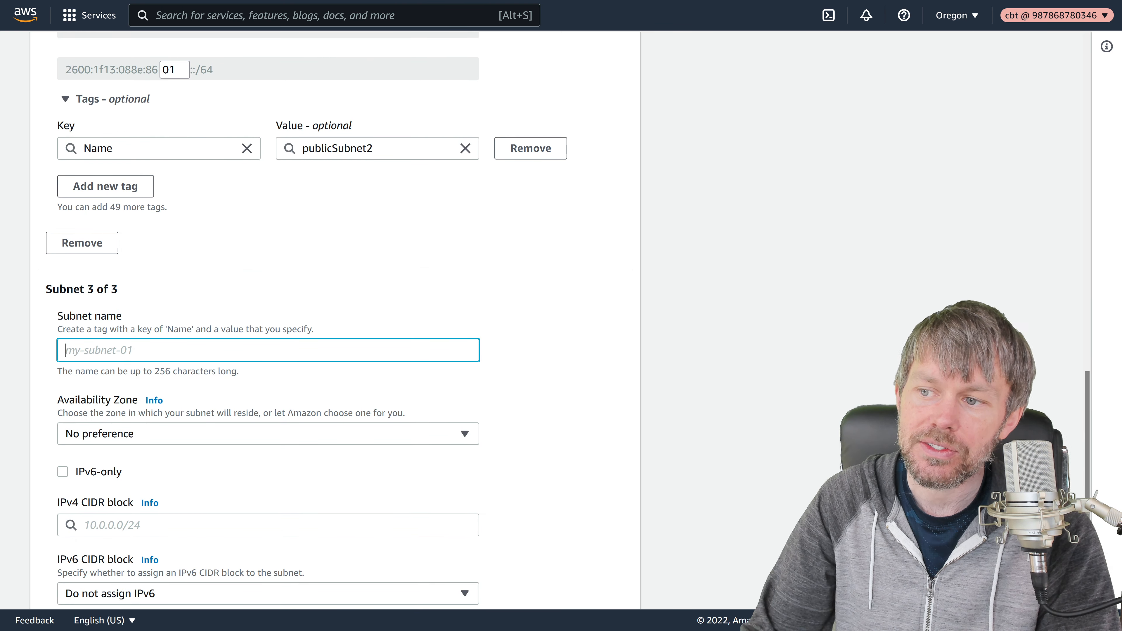
pyautogui.scroll(-3, 62, 395)
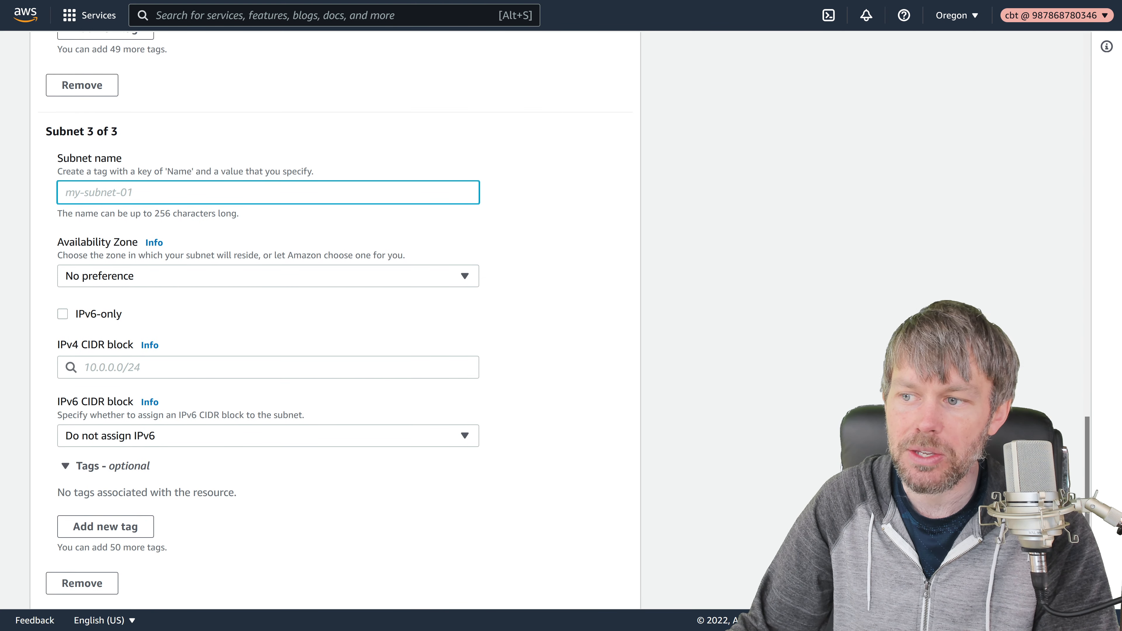
pyautogui.click(102, 367)
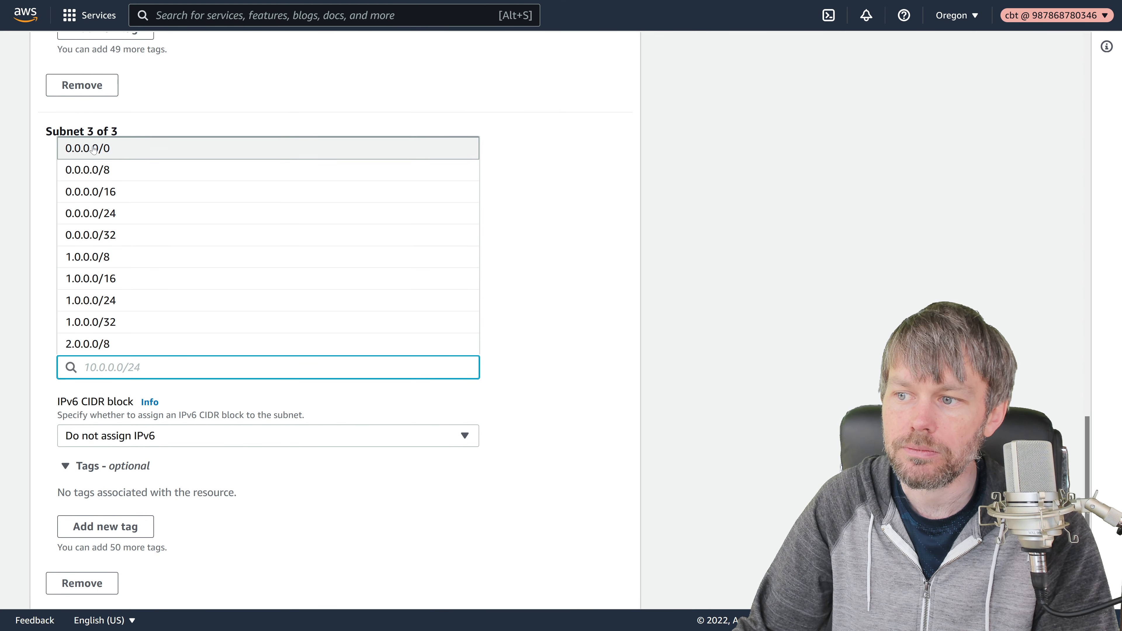
pyautogui.click(57, 343)
pyautogui.click(104, 361)
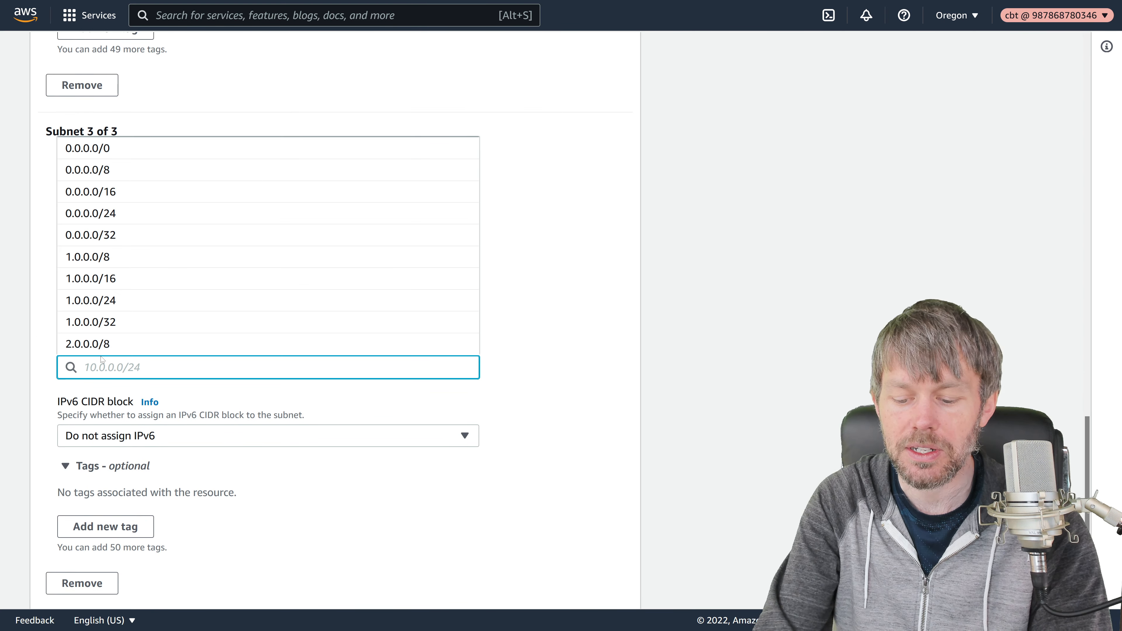
pyautogui.write('10.90.1')
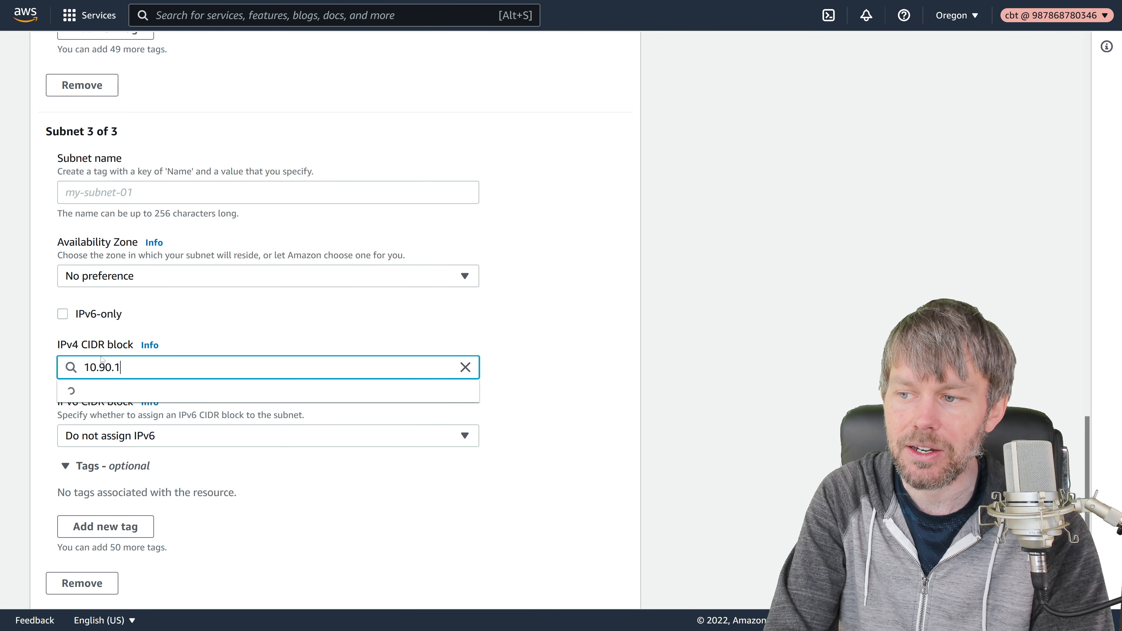
pyautogui.write('.0/24')
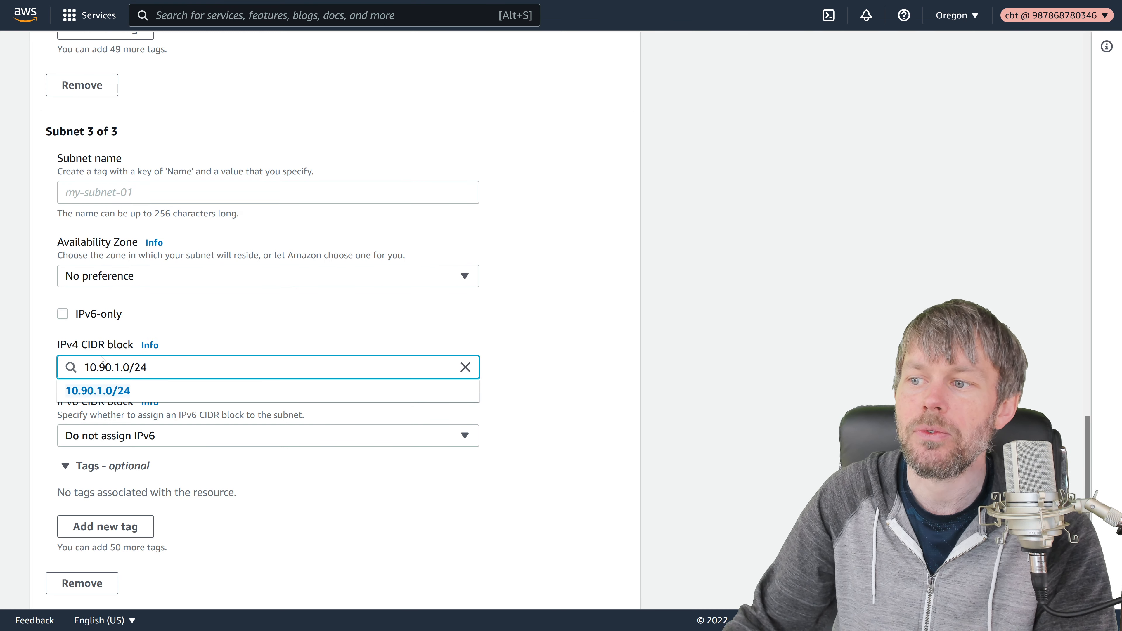
# - Place the third subnet in US West (Oregon) / us-west-2a and name it ipv4Public
pyautogui.click(188, 277)
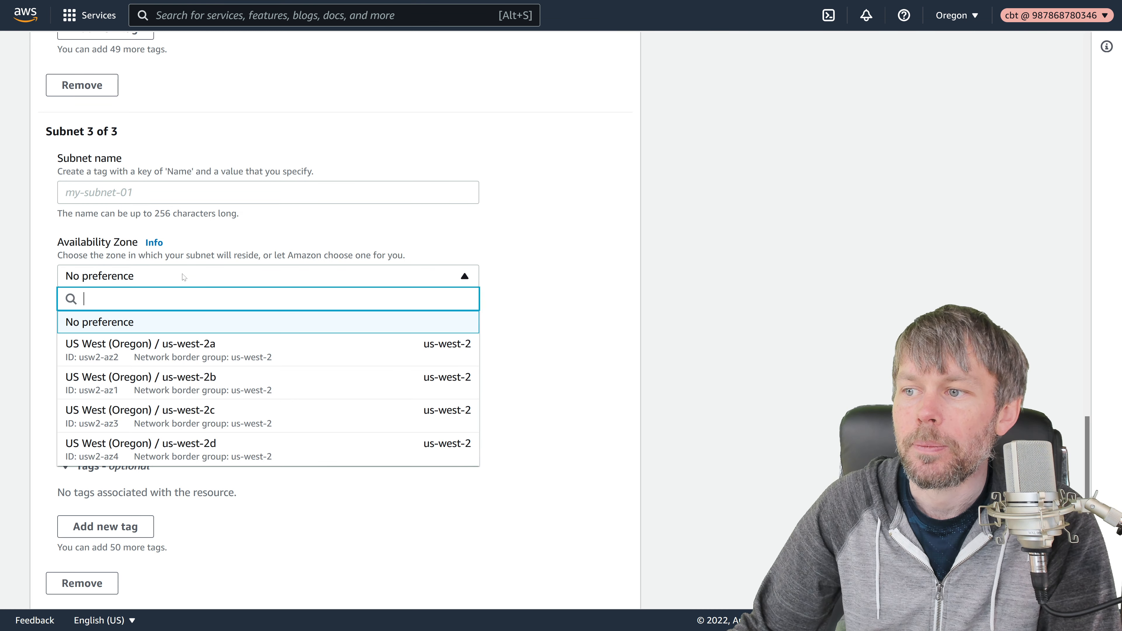
pyautogui.click(201, 354)
pyautogui.click(150, 192)
pyautogui.write('publicS')
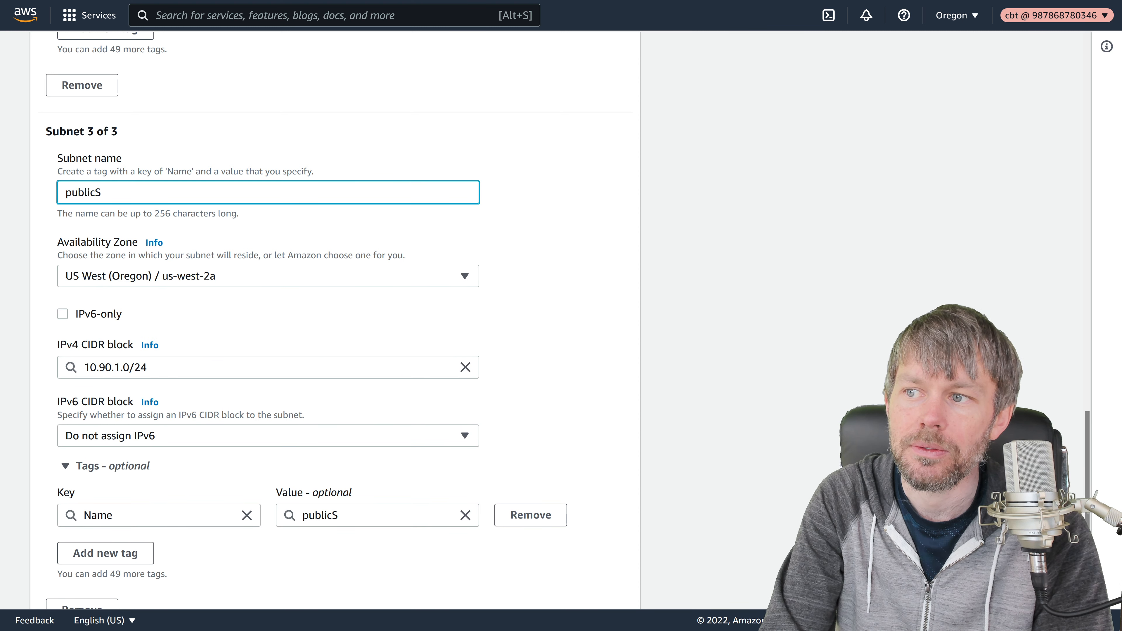
pyautogui.hotkey('ctrl', 'BackSpace')
pyautogui.write('ipv4')
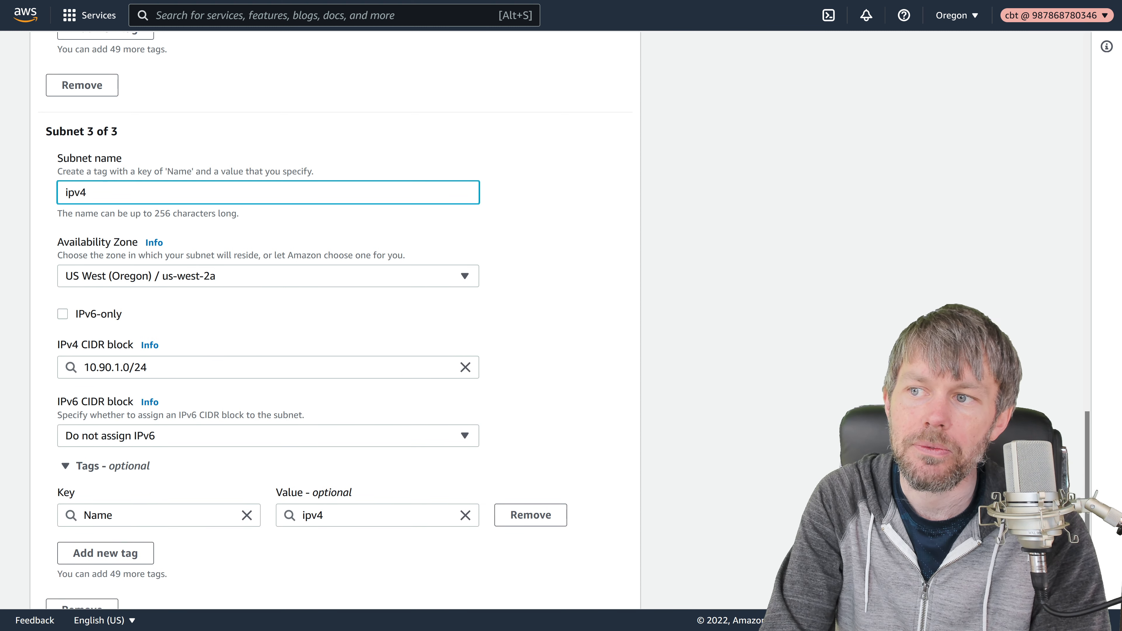
pyautogui.write('S')
pyautogui.press('BackSpace')
pyautogui.write('Public01')
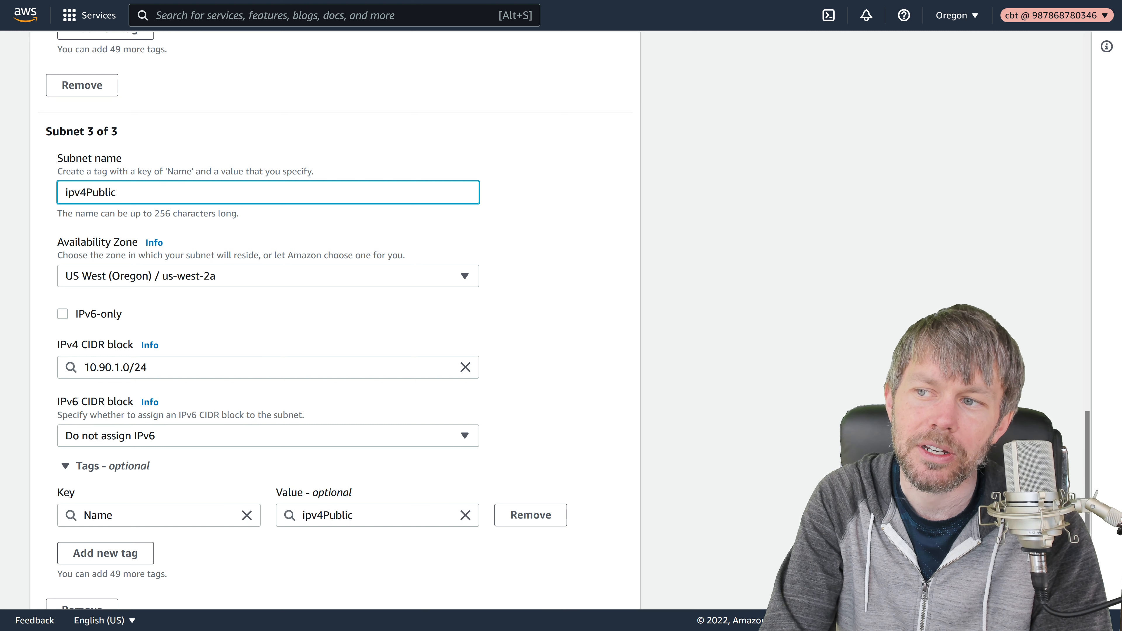
# - Complete the third subnet's name as ipv4Public01 and add a fourth subnet named ipv4Public02
pyautogui.hotkey('ctrl', 'a')
pyautogui.hotkey('ctrl', 'c')
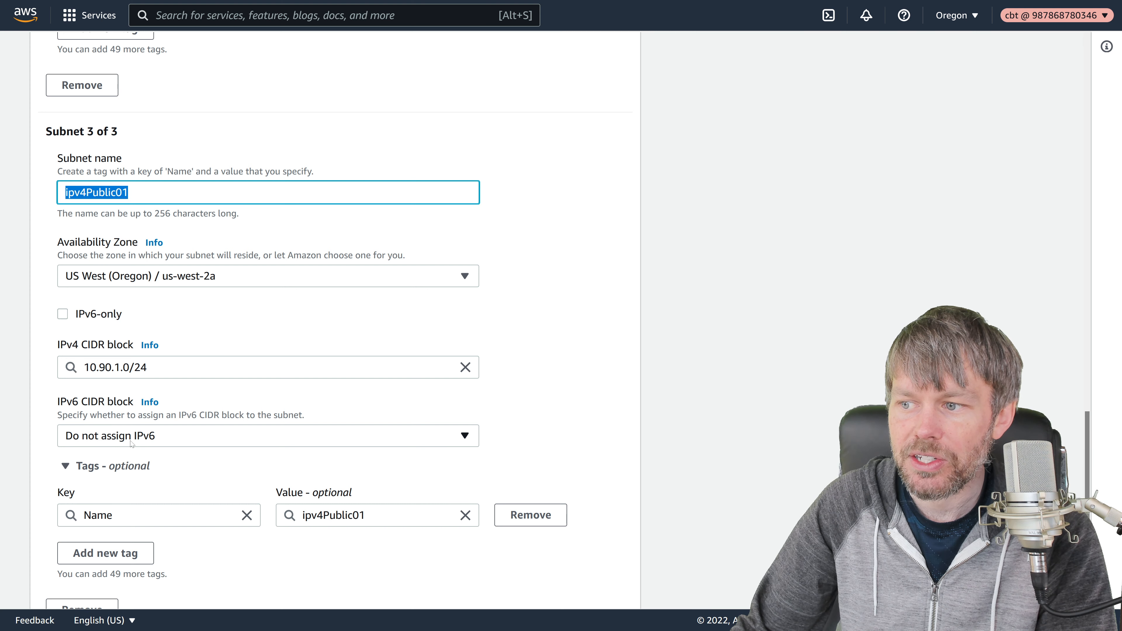
pyautogui.scroll(-3, 126, 446)
pyautogui.click(95, 525)
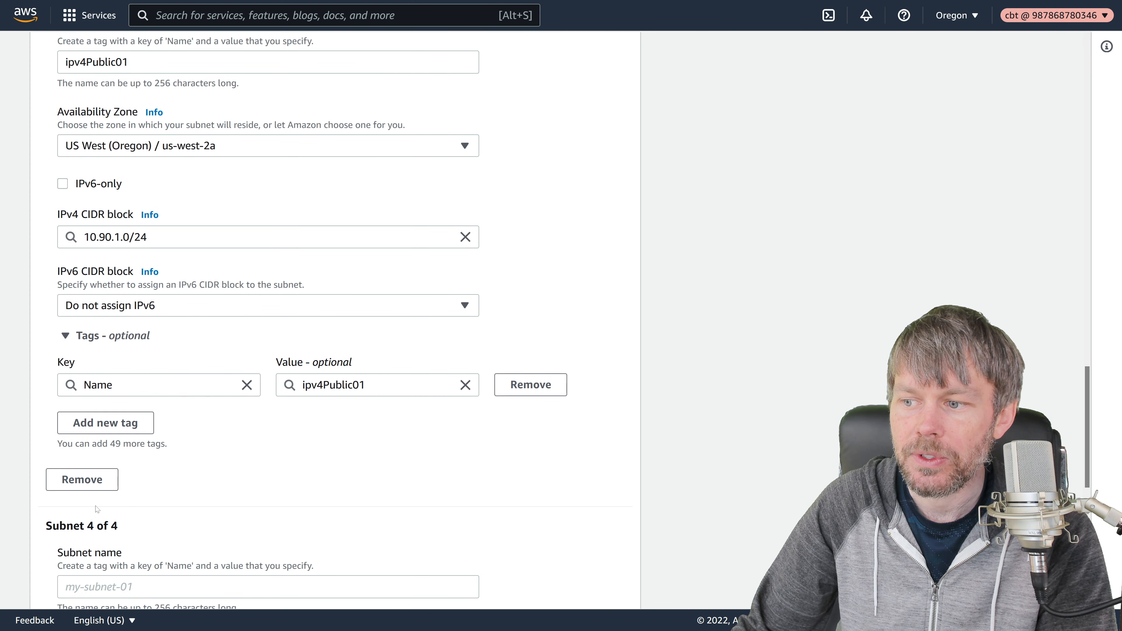
pyautogui.scroll(-5, 102, 500)
pyautogui.click(104, 192)
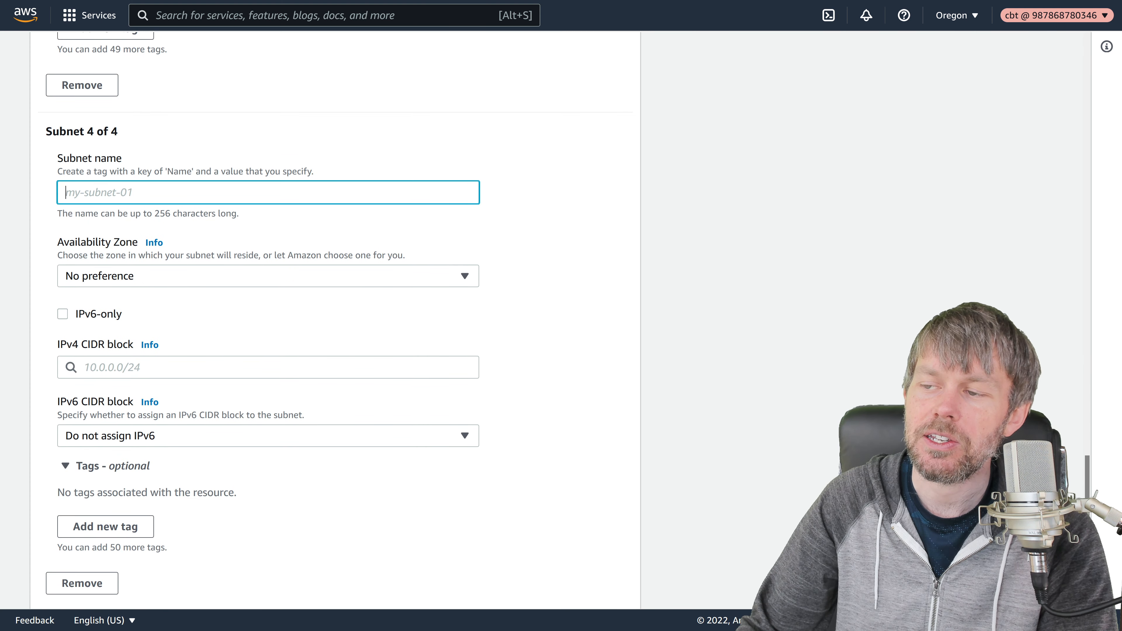
pyautogui.hotkey('ctrl', 'v')
pyautogui.press('BackSpace')
pyautogui.write('2')
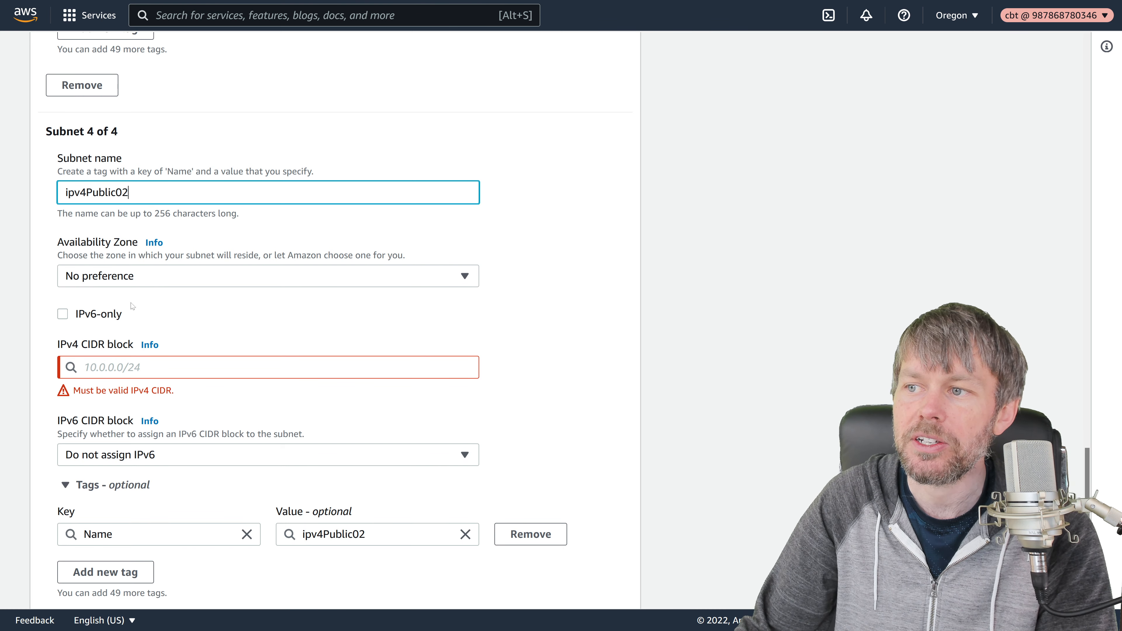
# - Give ipv4Public02 the IPv4 CIDR block 10.90.2.0/24 and place it in US West (Oregon) / us-west-2c
pyautogui.click(118, 364)
pyautogui.write('10.90')
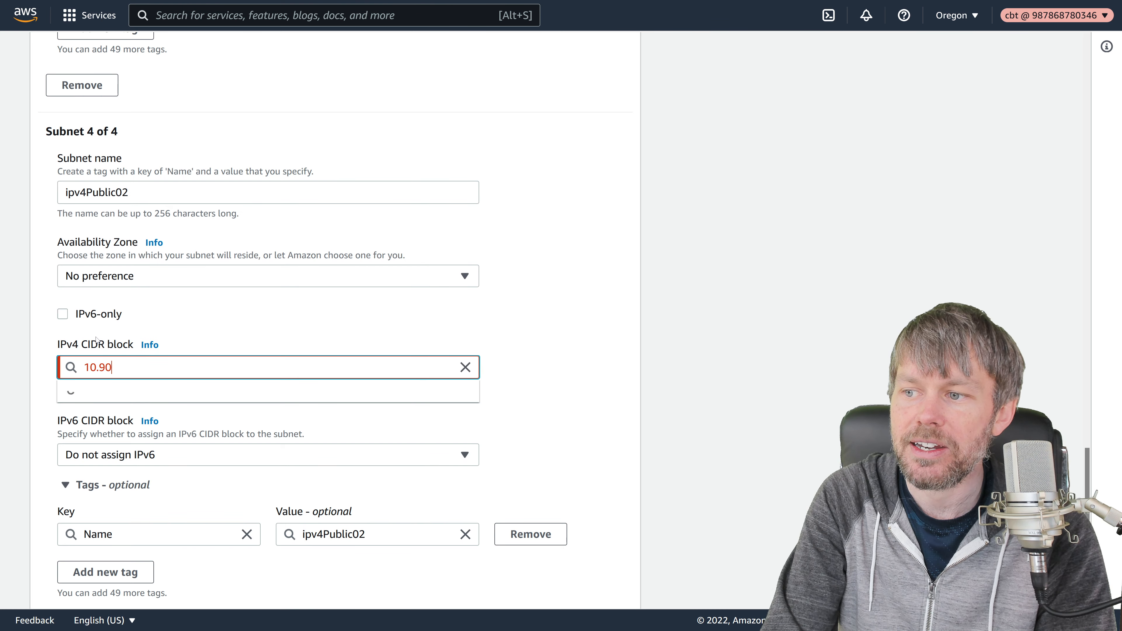
pyautogui.write('.2.0/24')
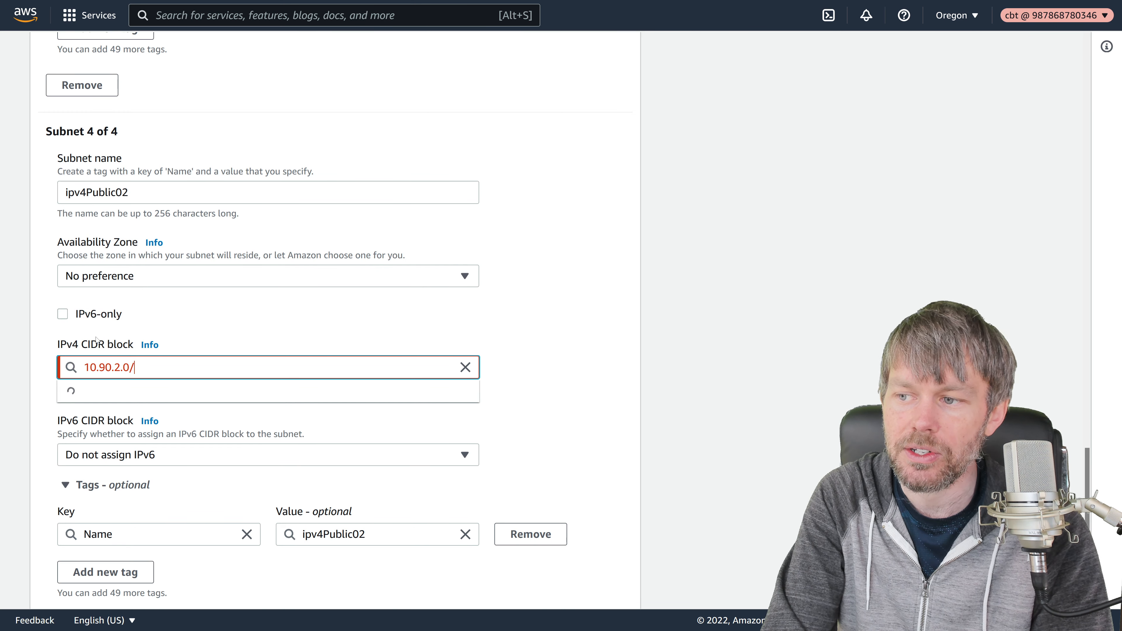
pyautogui.click(97, 285)
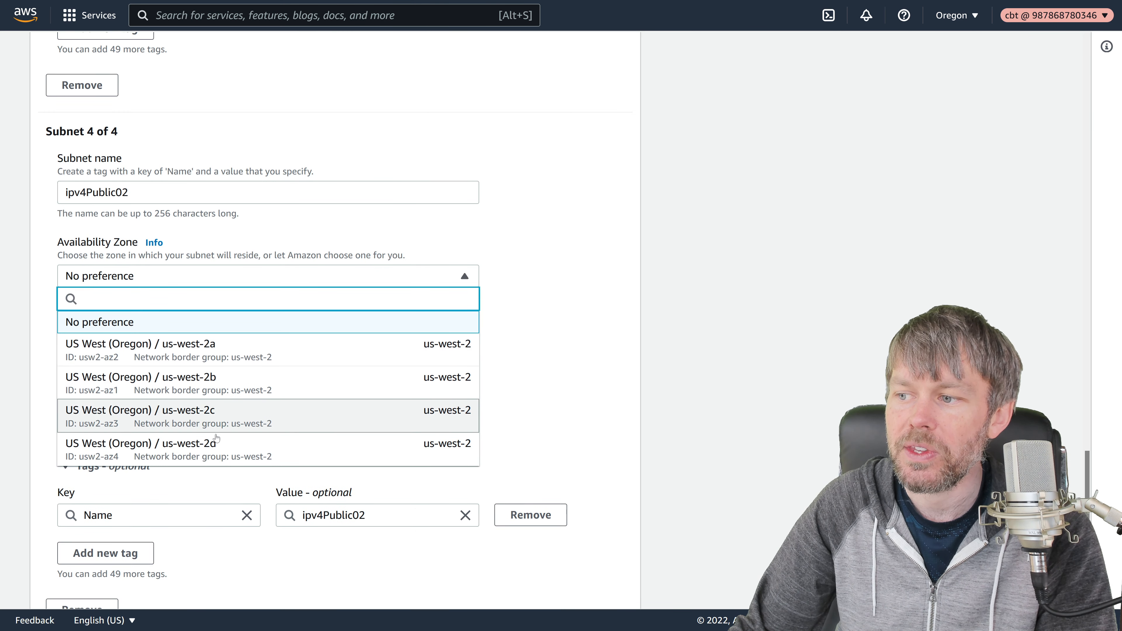
pyautogui.click(376, 411)
# - Review the availability zones and CIDR blocks entered for the four subnets
pyautogui.scroll(10, 363, 321)
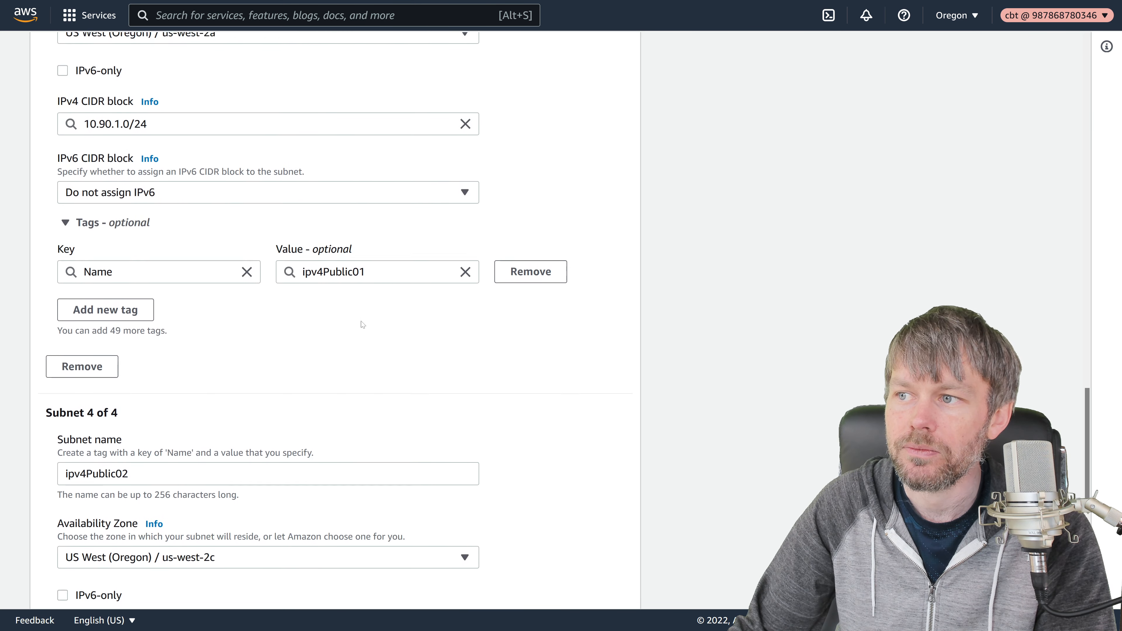
pyautogui.scroll(-5, 219, 419)
pyautogui.scroll(20, 239, 380)
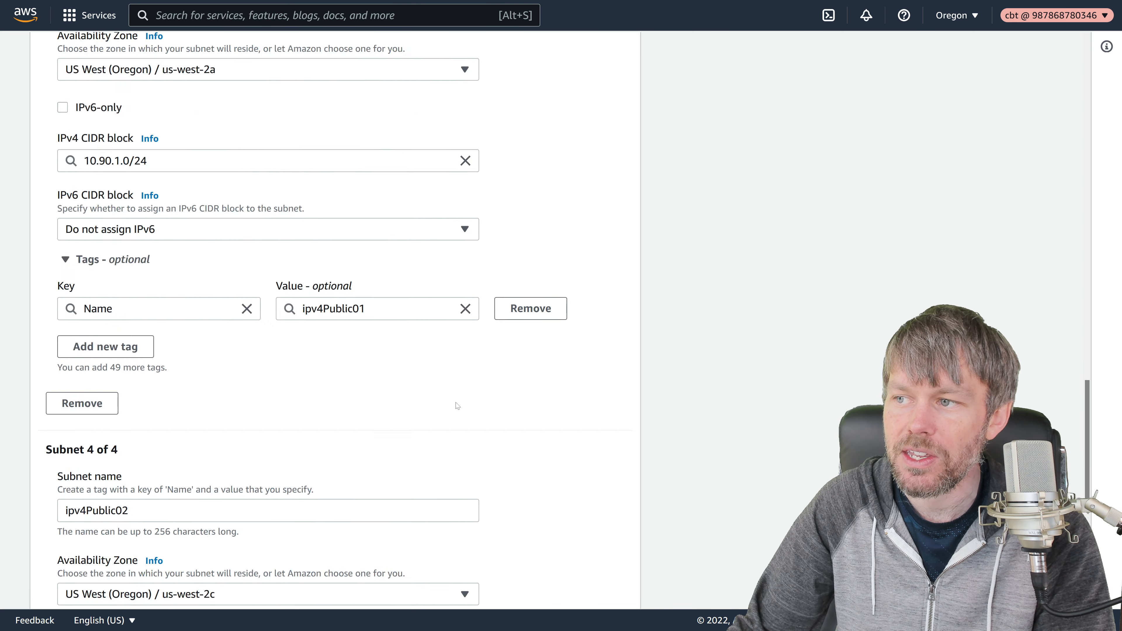
pyautogui.scroll(6, 234, 363)
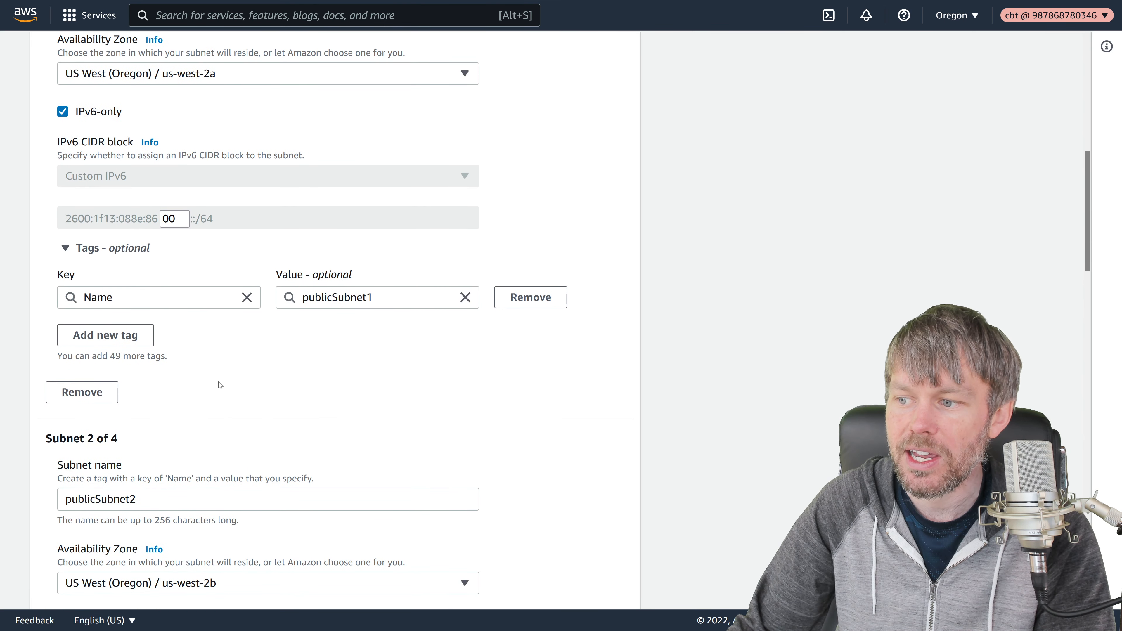
pyautogui.scroll(-5, 216, 330)
pyautogui.scroll(-15, 239, 380)
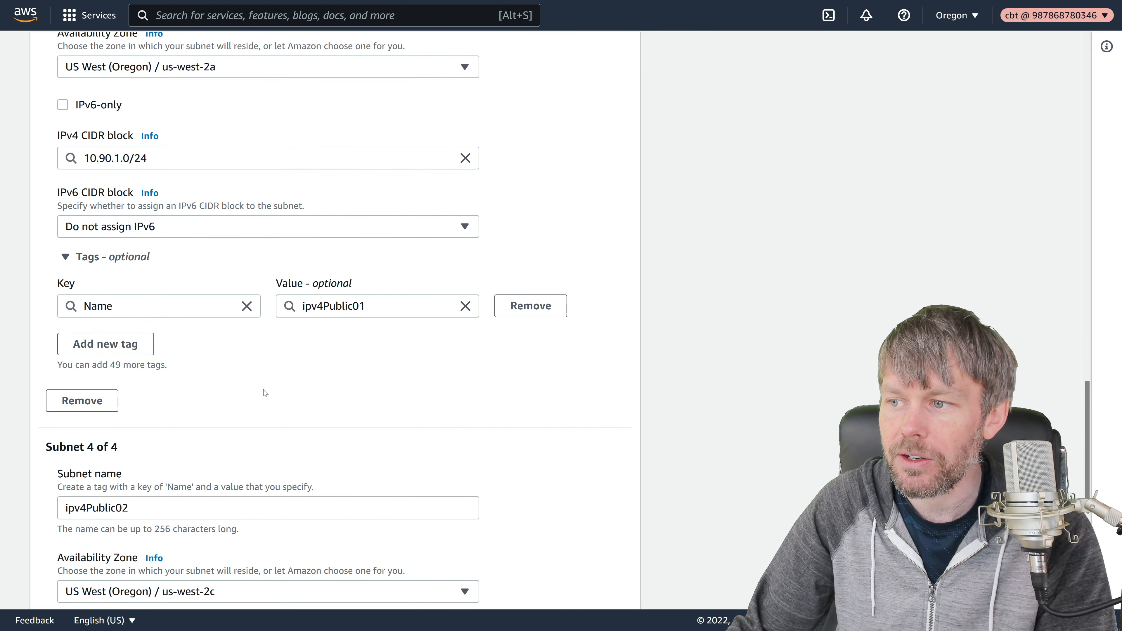
pyautogui.scroll(-10, 265, 393)
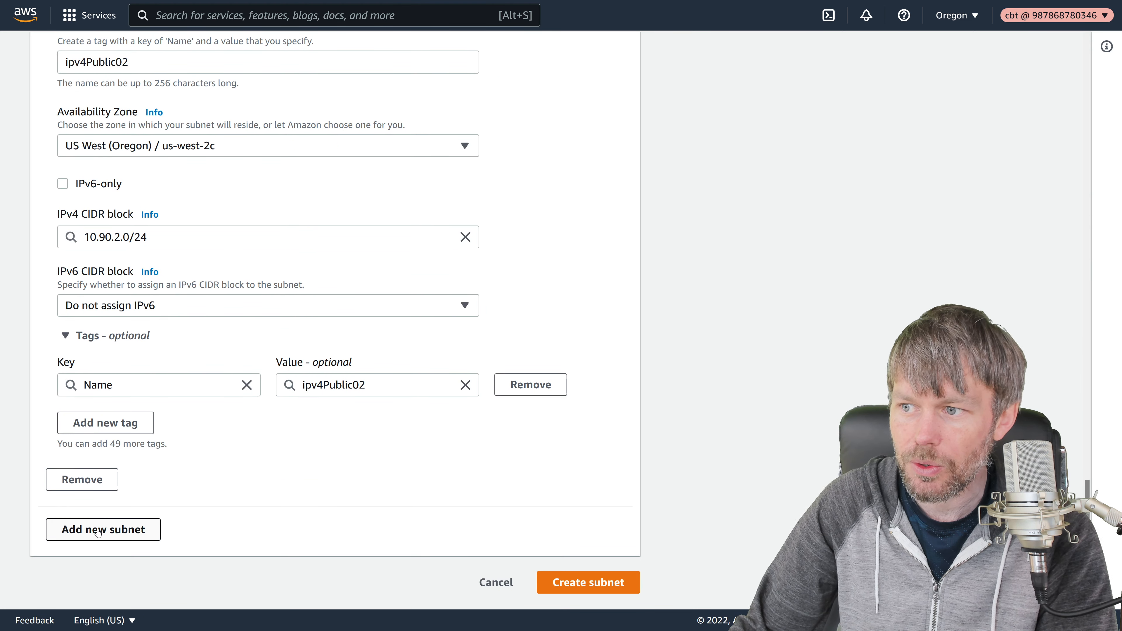
# - Add a fifth subnet in US West (Oregon) / us-west-2c with the IPv4 CIDR block 10.90.5.0/24
pyautogui.click(98, 530)
pyautogui.scroll(-7, 183, 467)
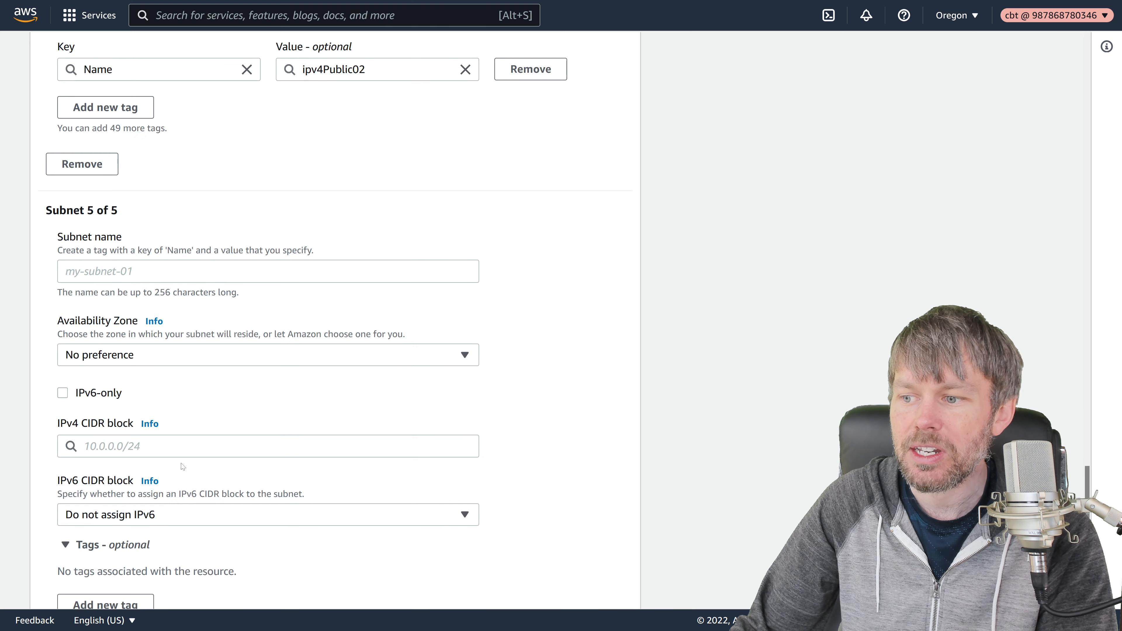
pyautogui.click(182, 271)
pyautogui.click(102, 355)
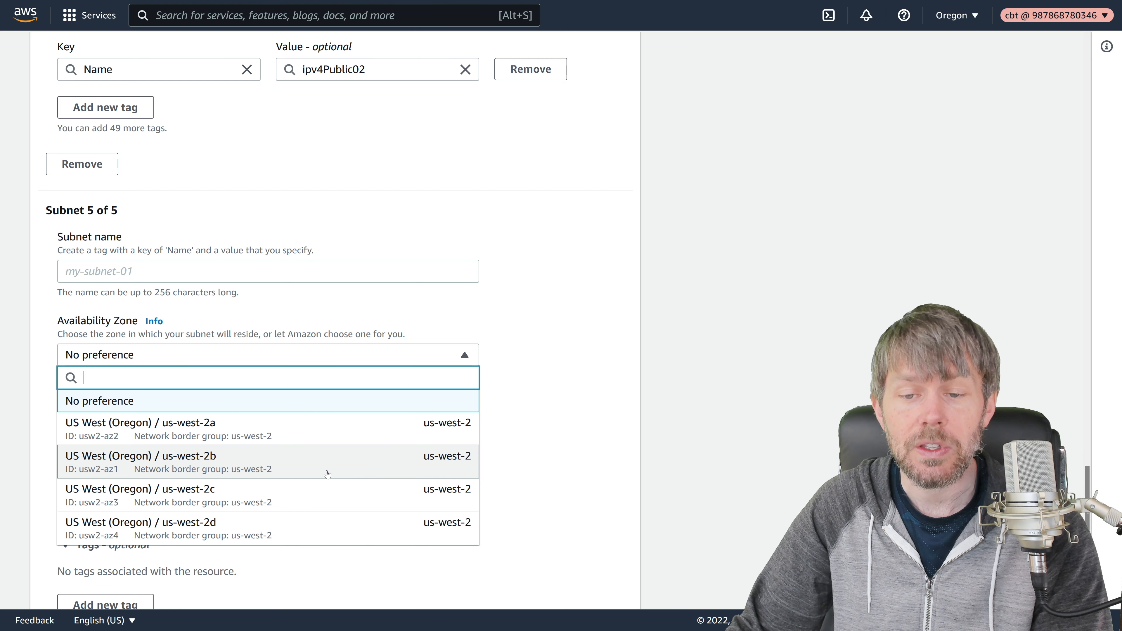
pyautogui.click(277, 500)
pyautogui.click(203, 447)
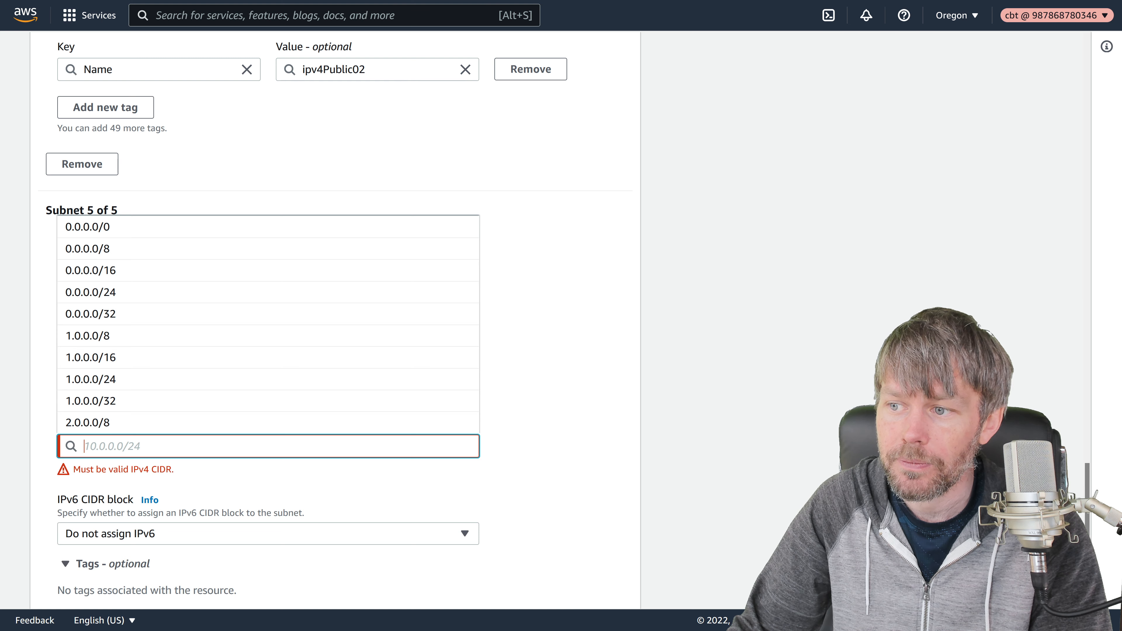
pyautogui.write('10')
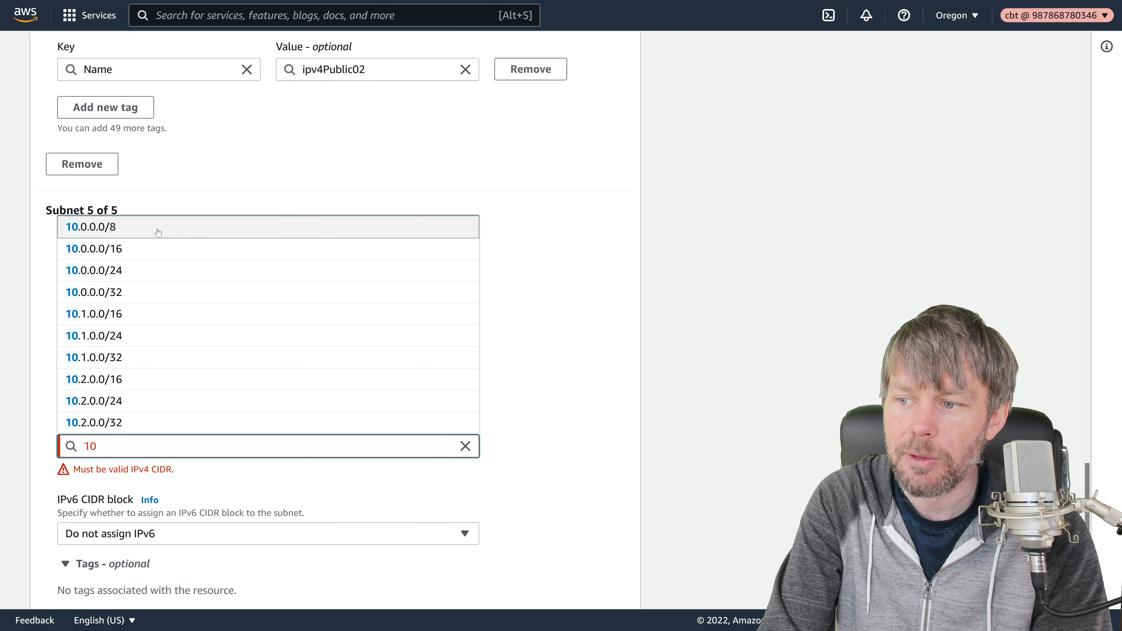
pyautogui.write('.90.')
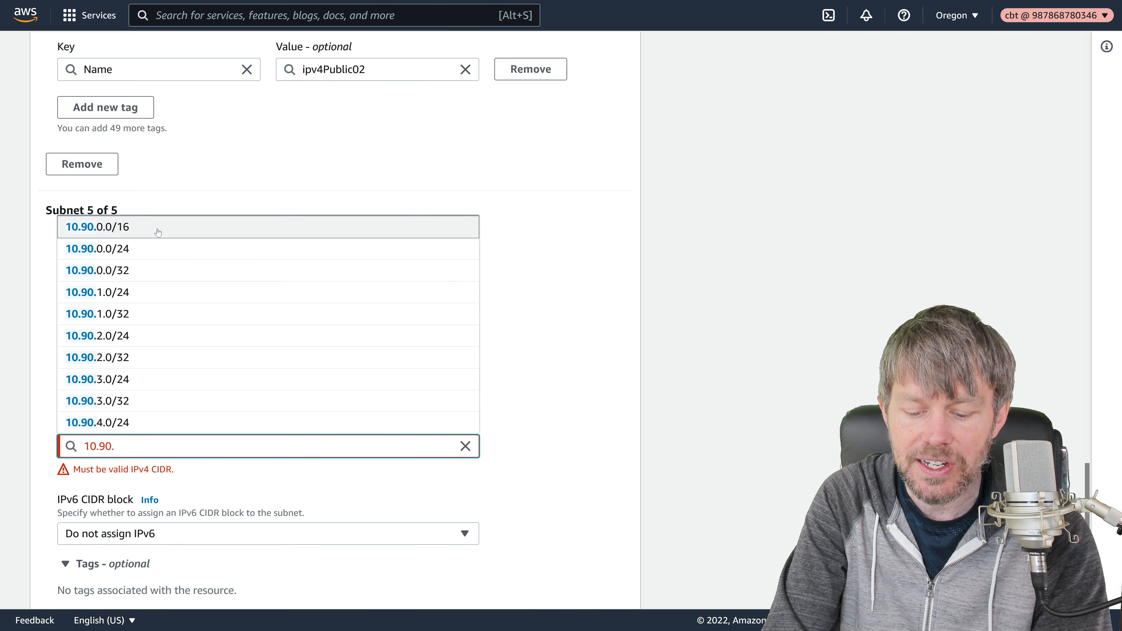
pyautogui.write('5.0/24')
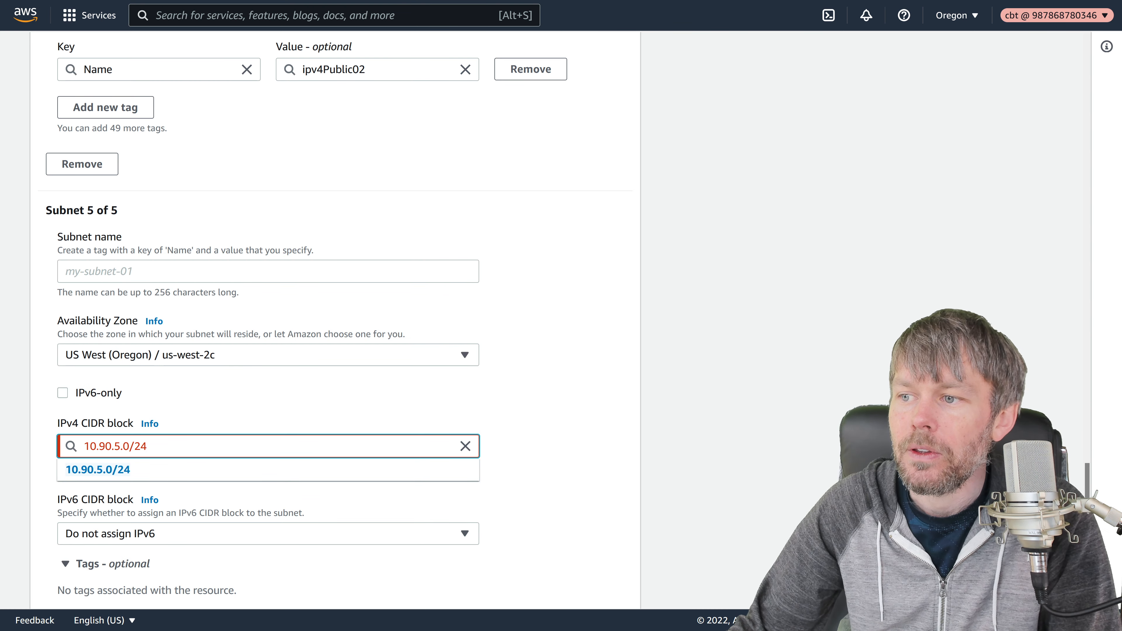
# - Name the fifth subnet DualStackSubnet2c
pyautogui.click(159, 271)
pyautogui.write('Du')
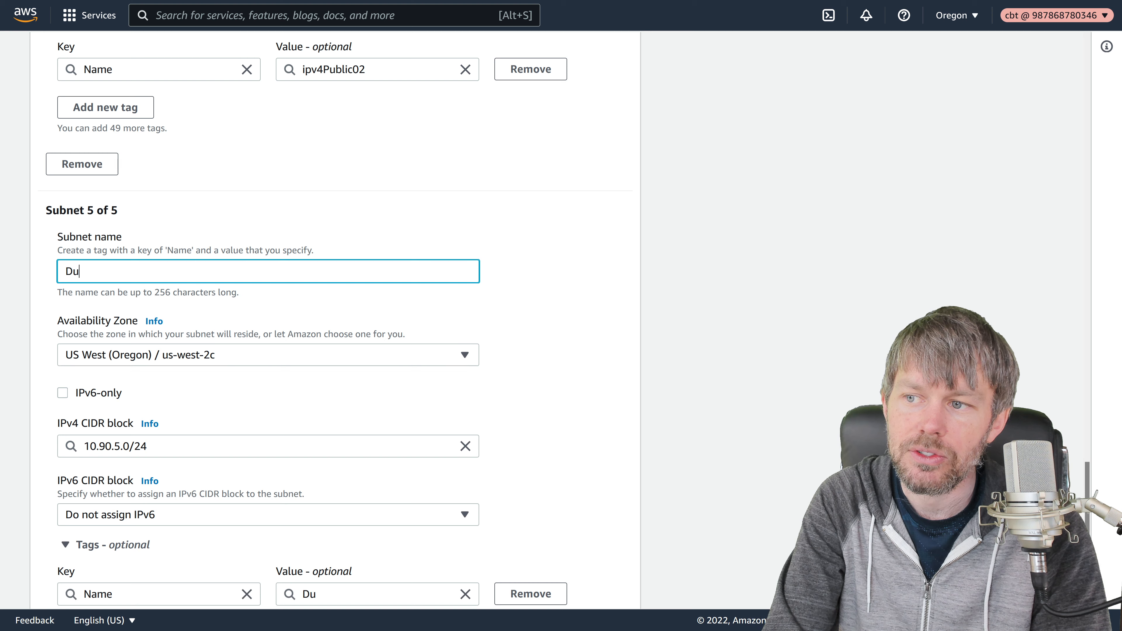
pyautogui.write('alStackSubnet')
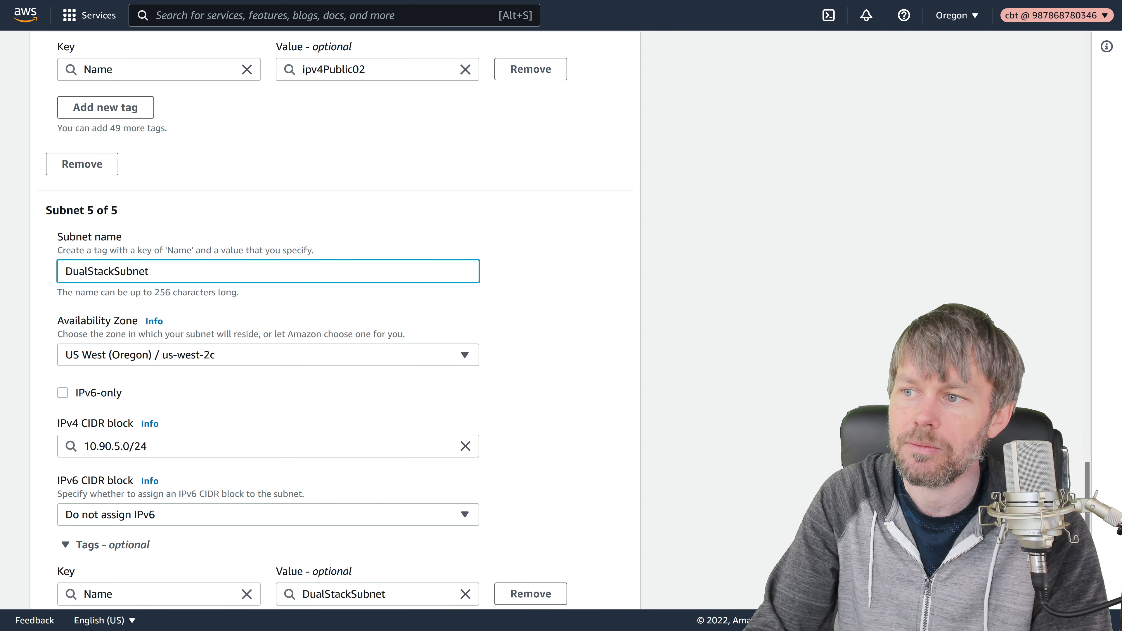
pyautogui.write('2c')
# - Assign DualStackSubnet2c a custom IPv6 CIDR block with the editable digits ff, and create all five subnets
pyautogui.scroll(-5, 309, 309)
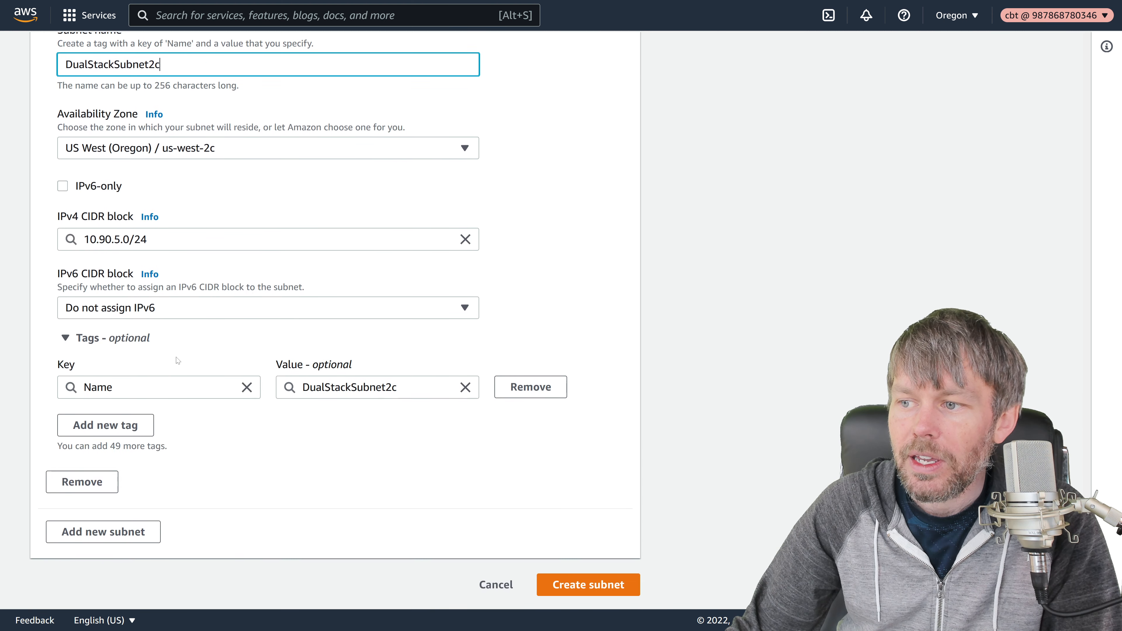
pyautogui.click(108, 306)
pyautogui.click(111, 350)
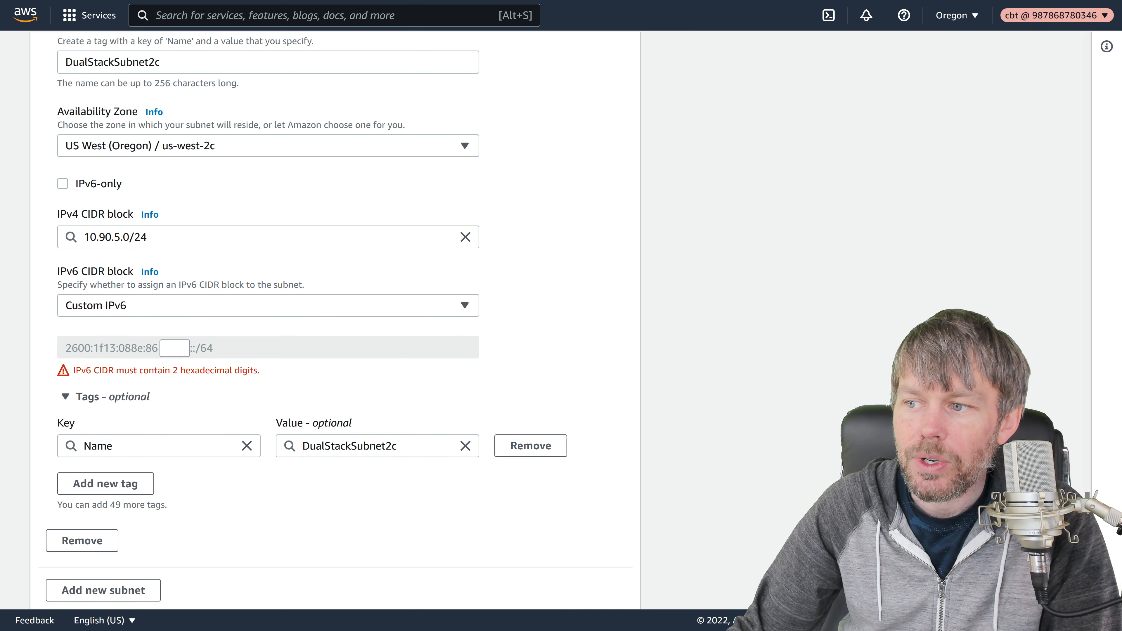
pyautogui.click(174, 348)
pyautogui.write('ff')
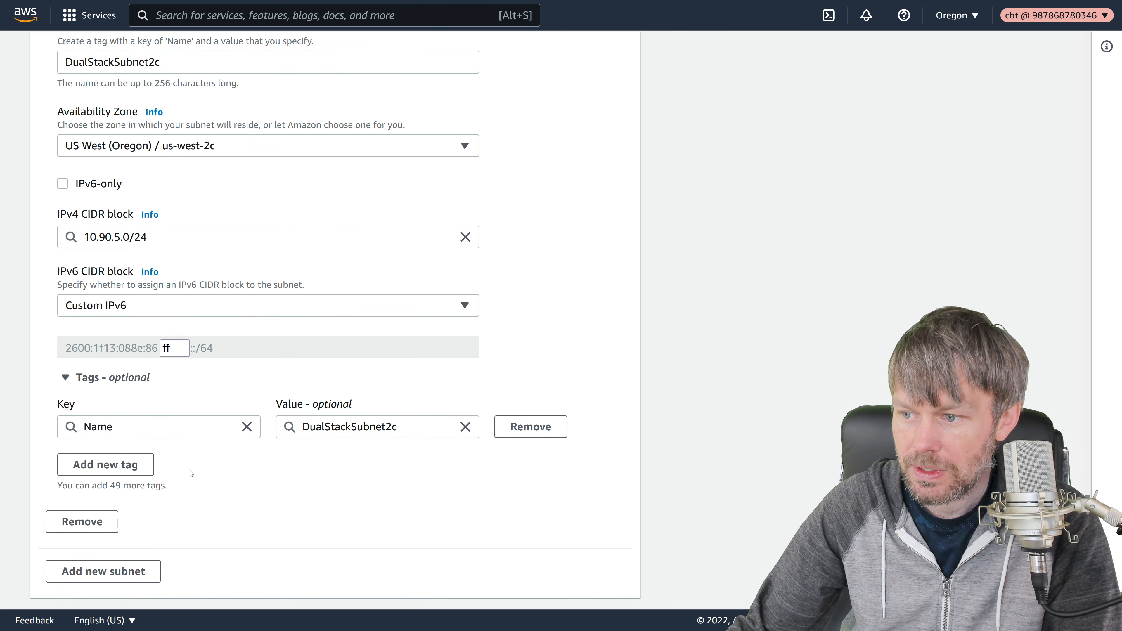
pyautogui.scroll(-1, 191, 470)
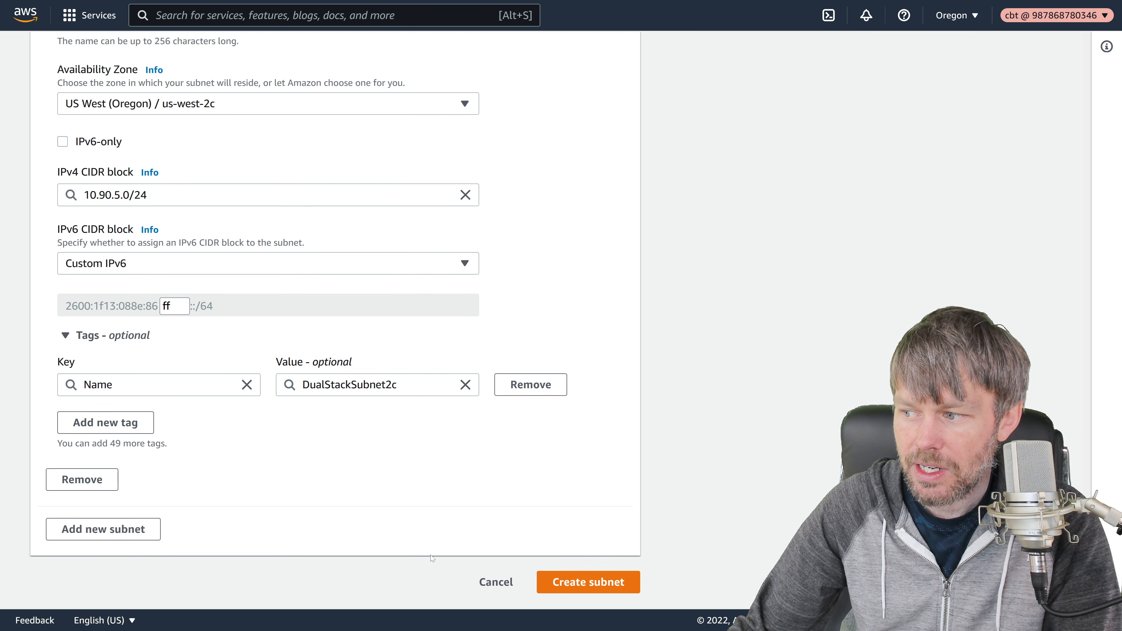
pyautogui.click(556, 582)
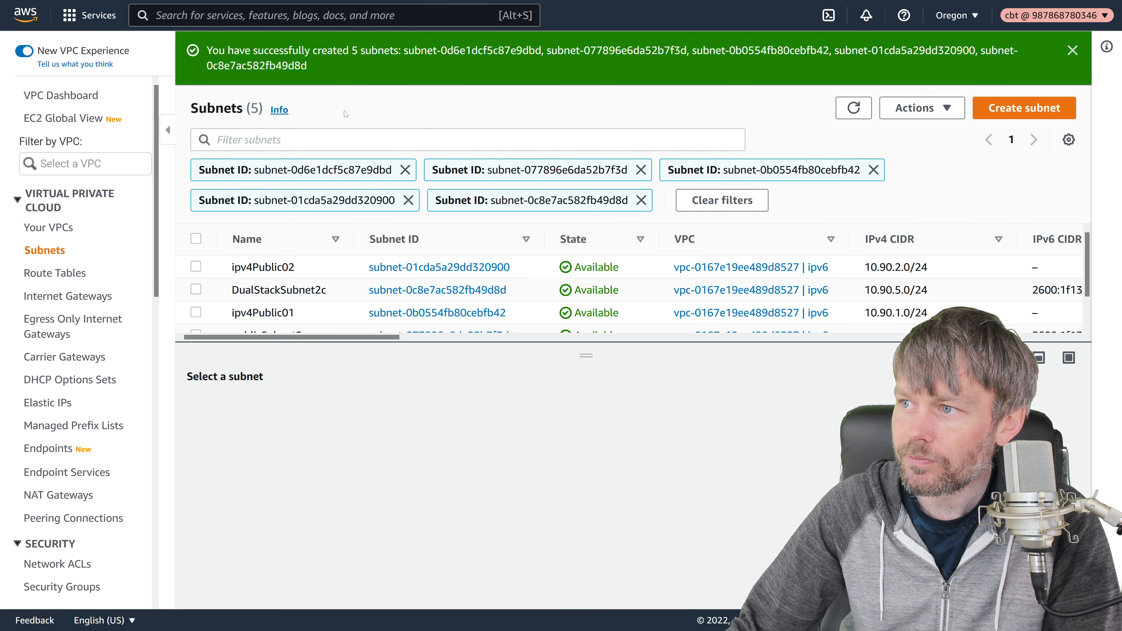
# - Remove the subnet ID filters and filter the subnet list by the ipv6 VPC, vpc-0167e19ee489d8527
pyautogui.click(406, 170)
pyautogui.click(406, 170)
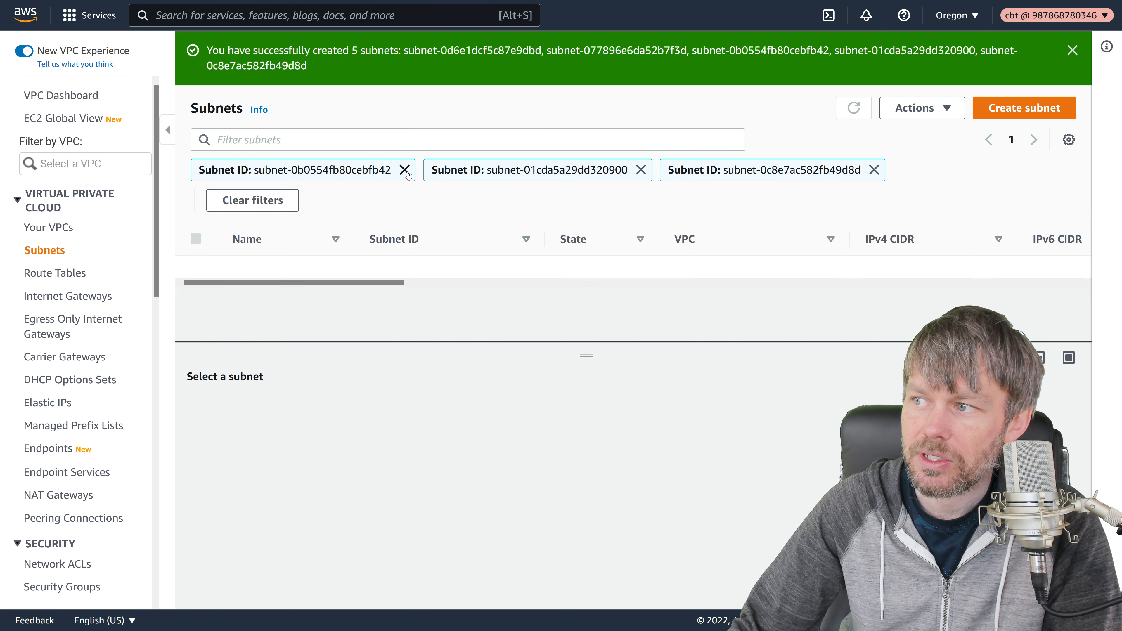
pyautogui.click(406, 171)
pyautogui.click(408, 170)
pyautogui.click(406, 170)
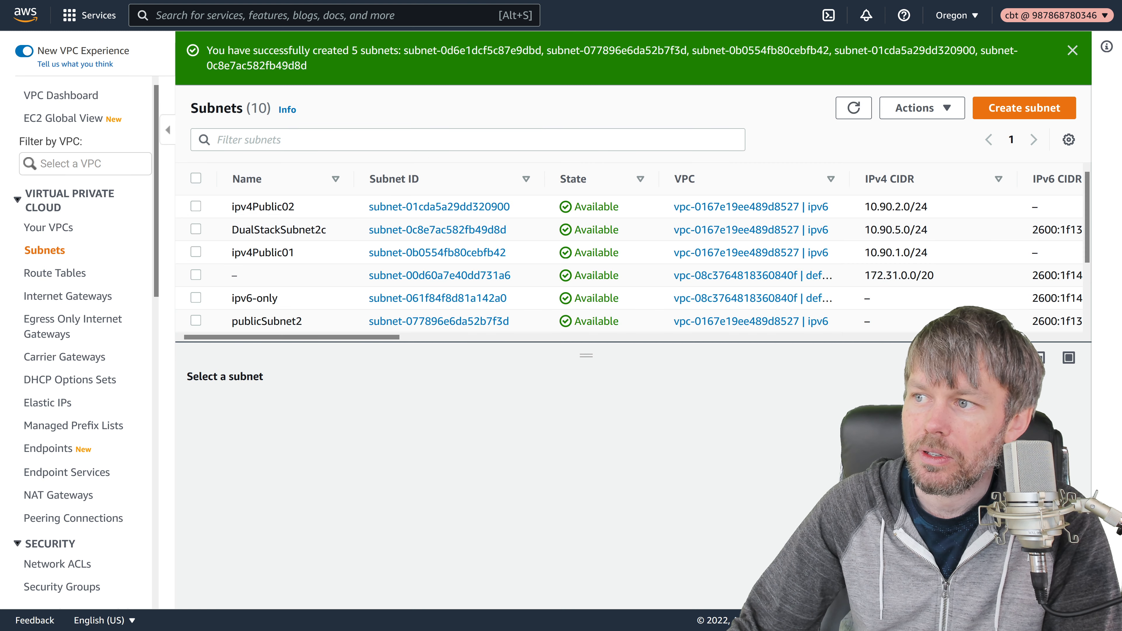
pyautogui.click(318, 140)
pyautogui.click(233, 238)
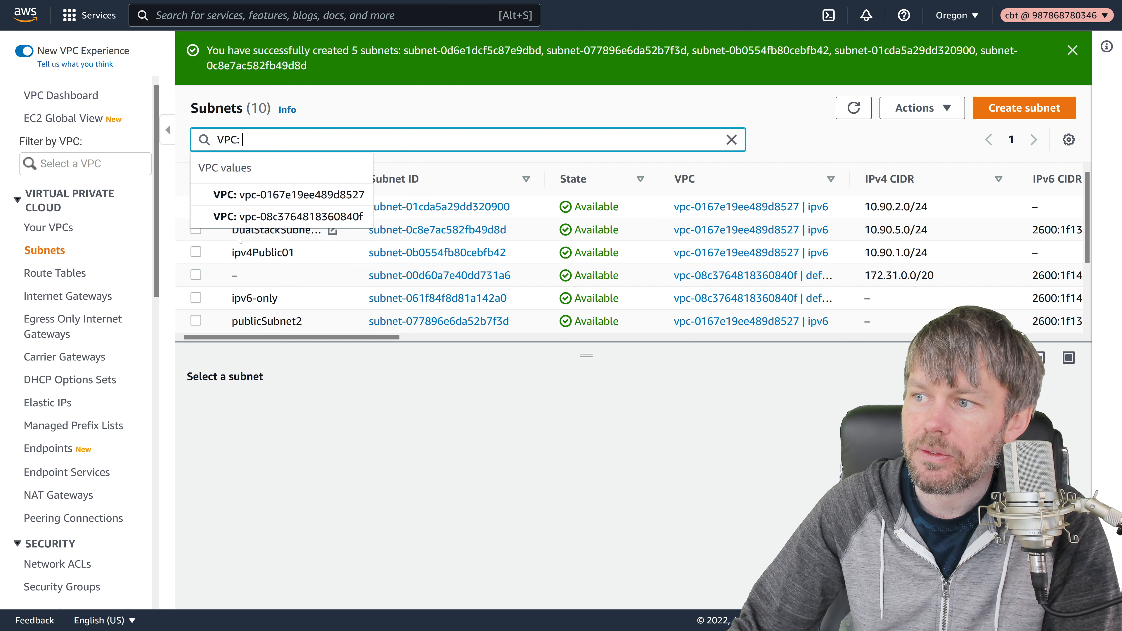
pyautogui.click(265, 199)
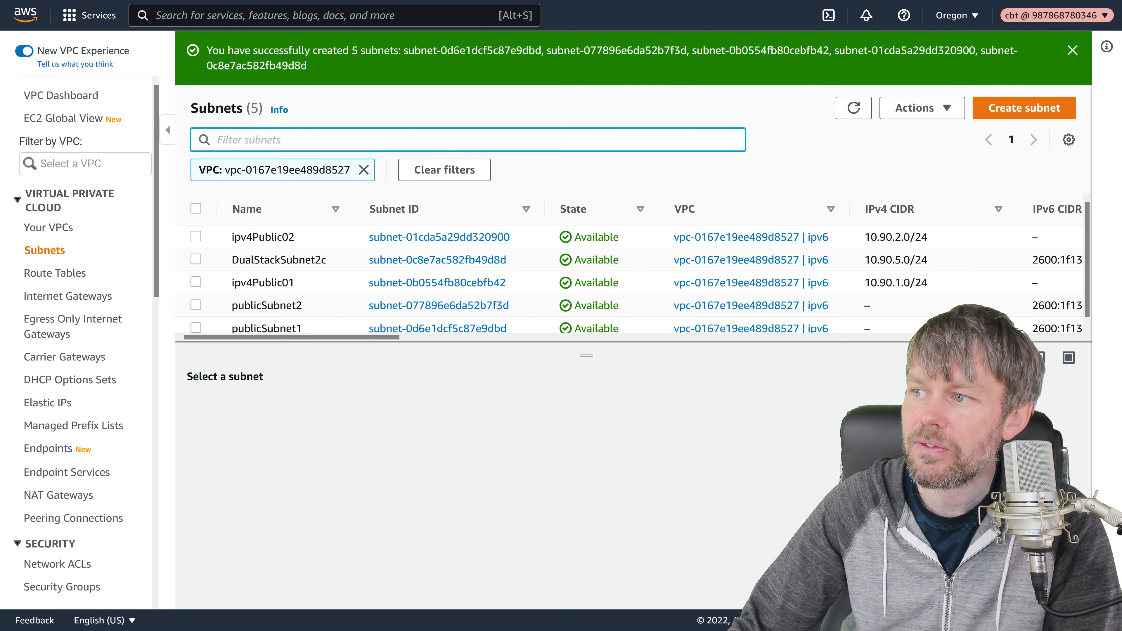
# - Enlarge the subnet list and compare the IPv4 and IPv6 CIDR columns of the IPv6-only and IPv4-only subnets
pyautogui.moveTo(586, 356); pyautogui.dragTo(294, 482)
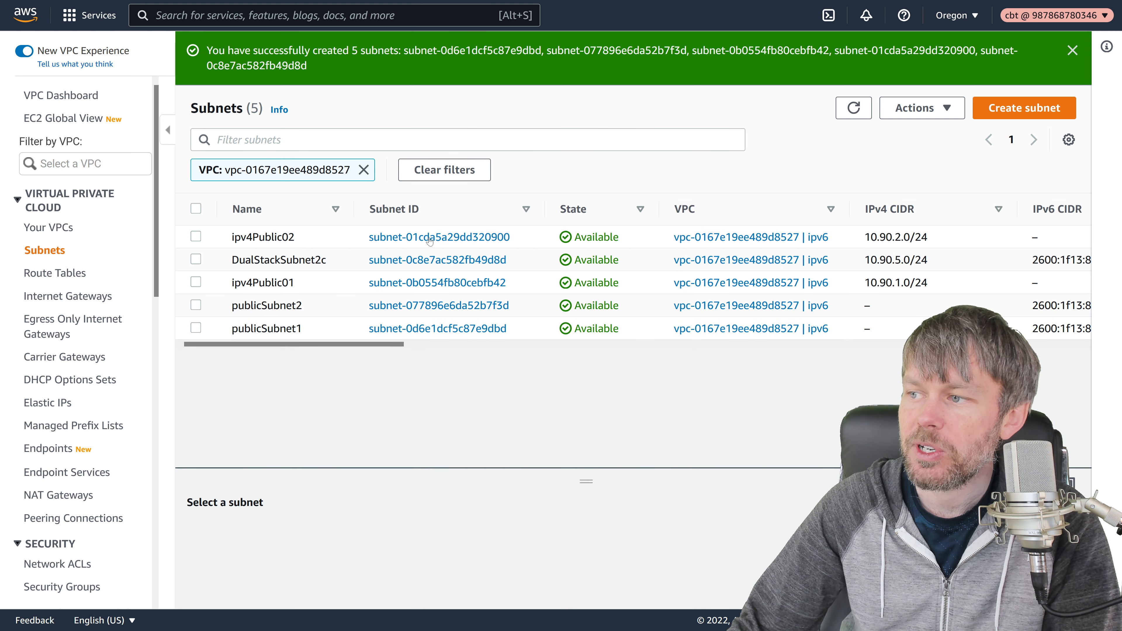
pyautogui.moveTo(369, 345); pyautogui.dragTo(539, 363)
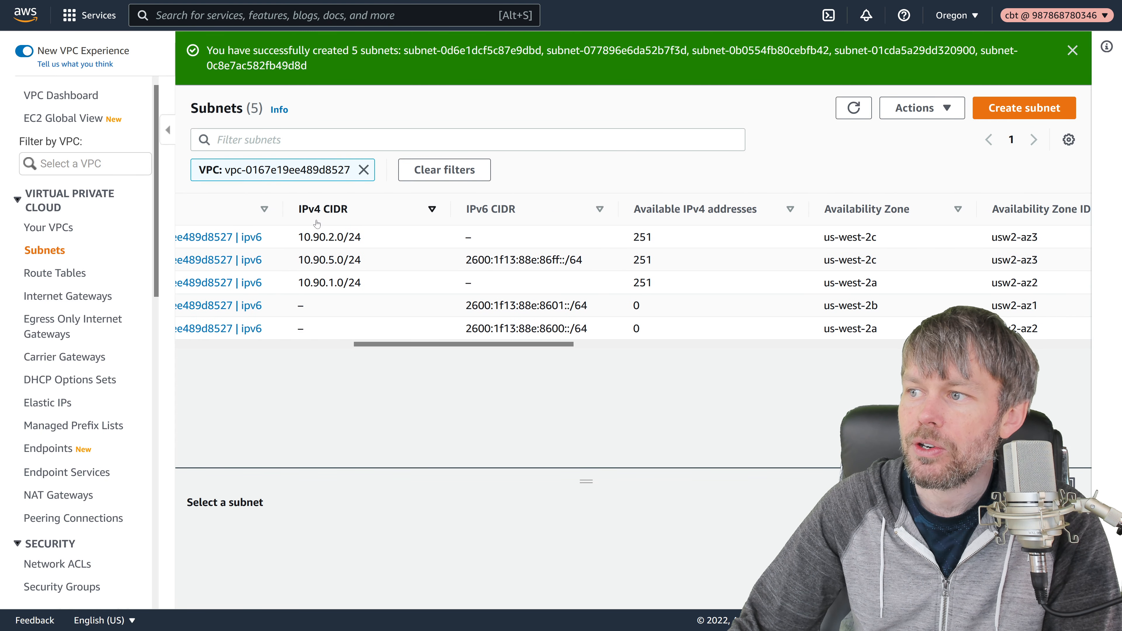
pyautogui.moveTo(300, 306); pyautogui.dragTo(318, 335)
pyautogui.click(318, 332)
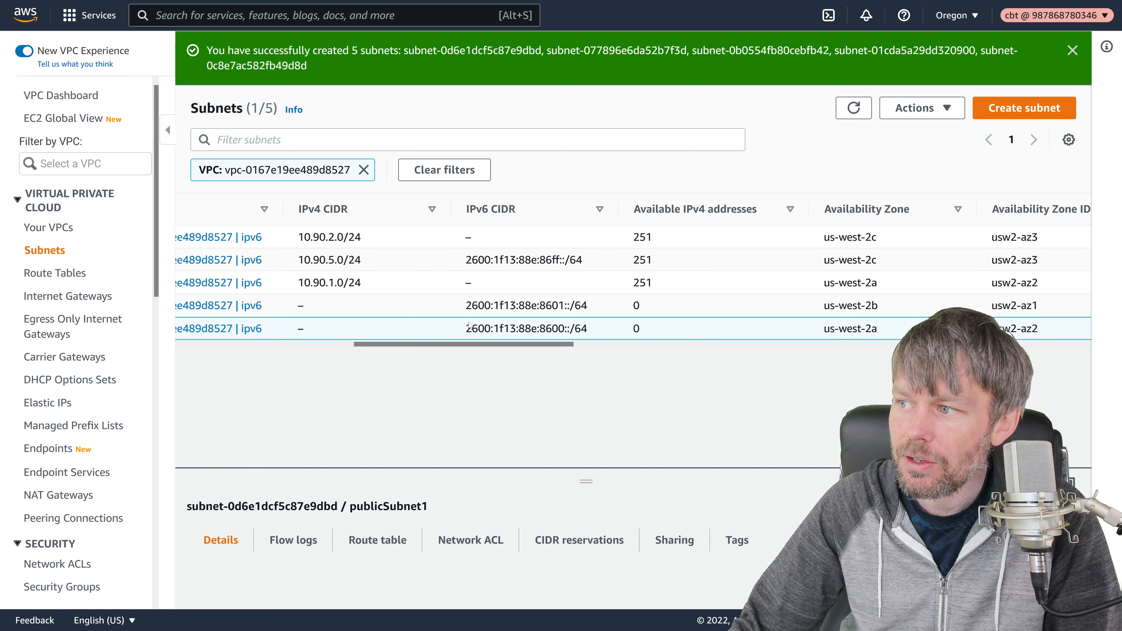
pyautogui.doubleClick(468, 237)
pyautogui.doubleClick(468, 283)
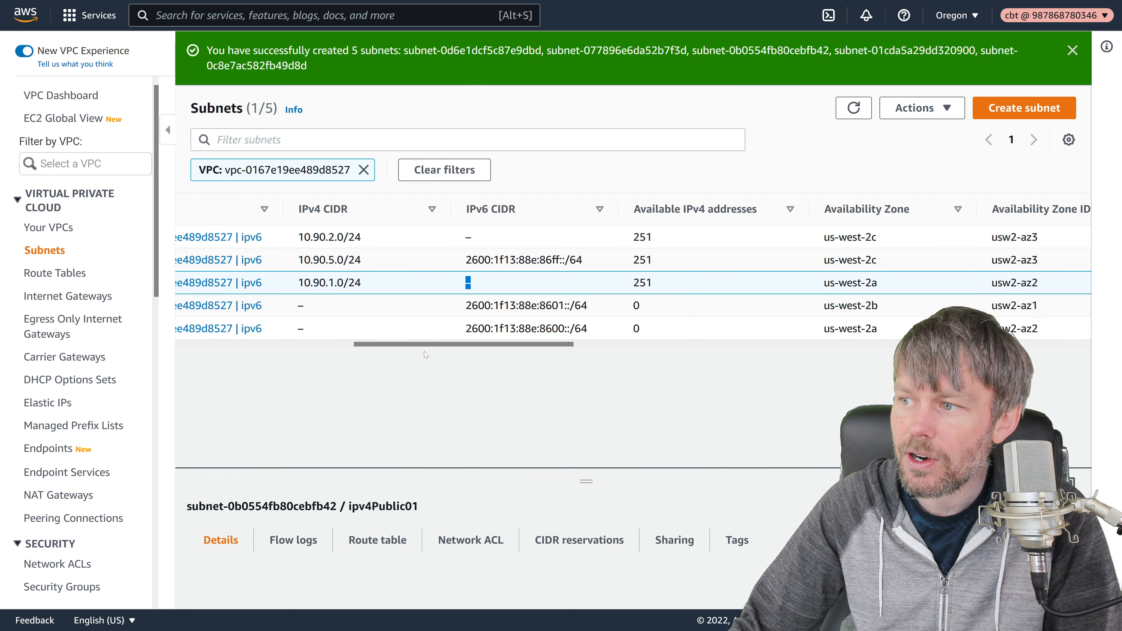
# - Examine the IPv4 and IPv6 CIDR blocks assigned to DualStackSubnet2c
pyautogui.moveTo(297, 259); pyautogui.dragTo(582, 260)
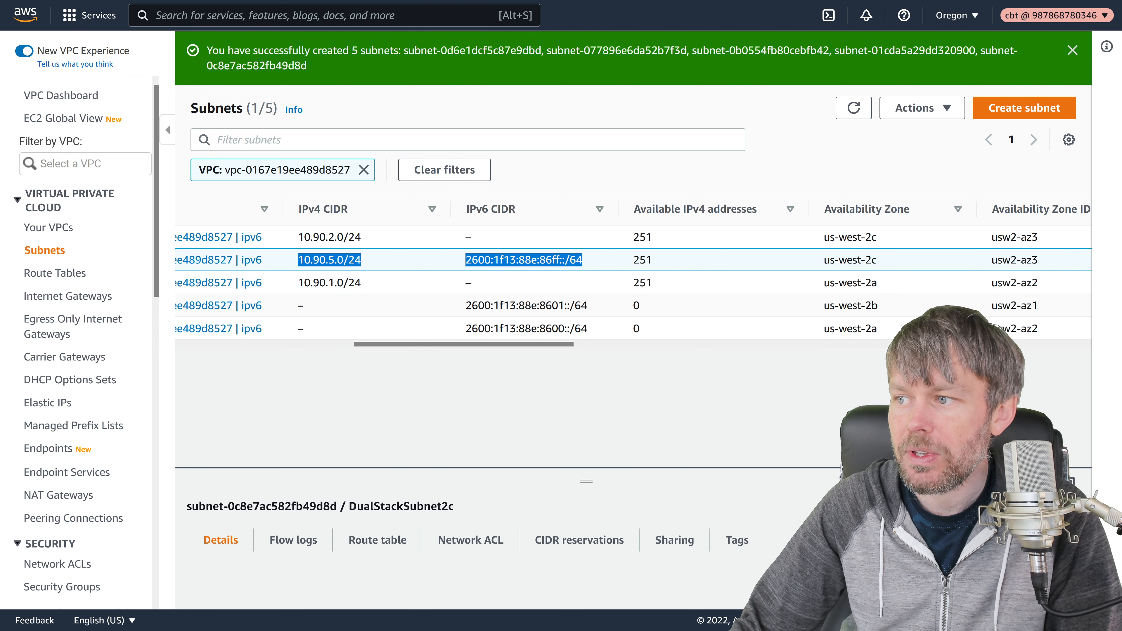
pyautogui.click(530, 391)
pyautogui.moveTo(464, 261); pyautogui.dragTo(547, 261)
pyautogui.click(371, 406)
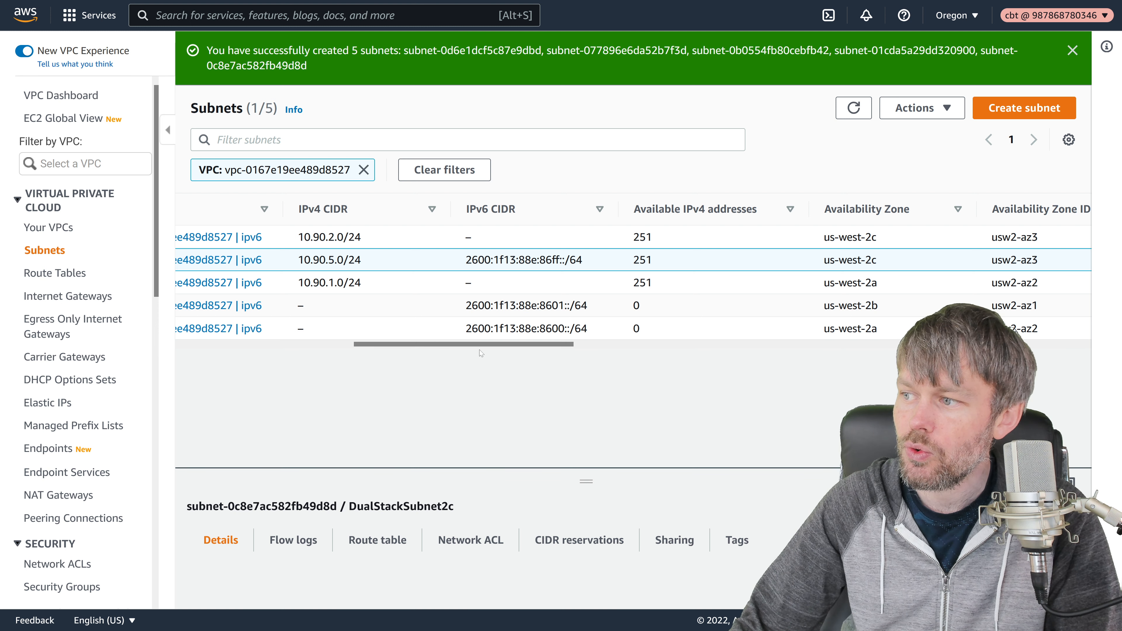
# - Examine the available IPv4 addresses and the IPv6 CIDR prefix size listed for DualStackSubnet2c
pyautogui.hscroll(5, 406, 344)
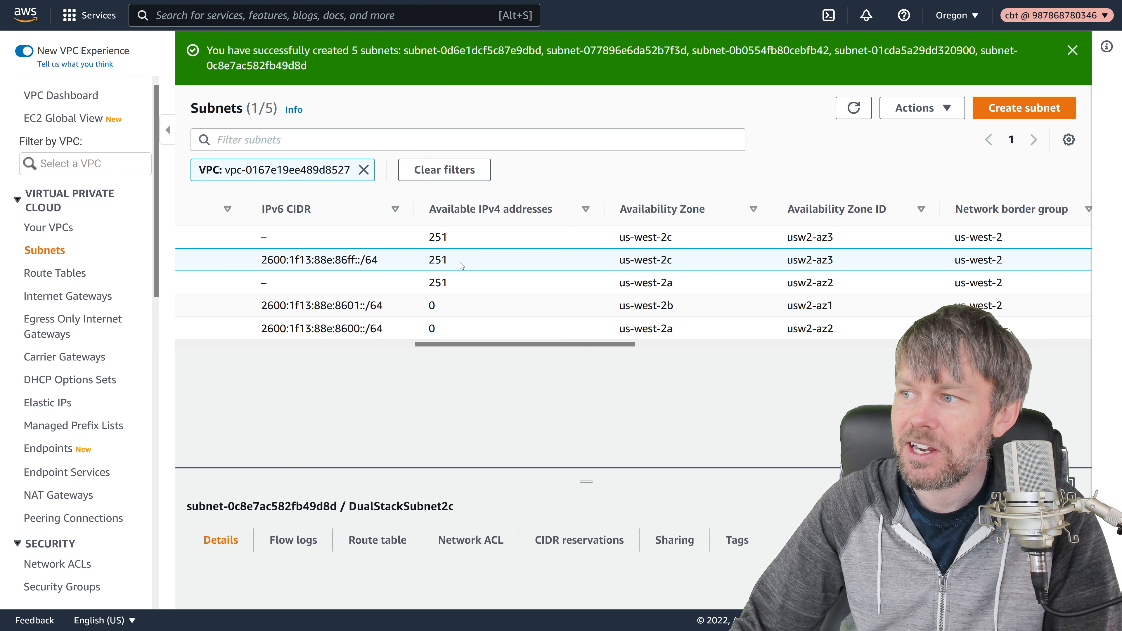
pyautogui.moveTo(463, 266); pyautogui.dragTo(417, 265)
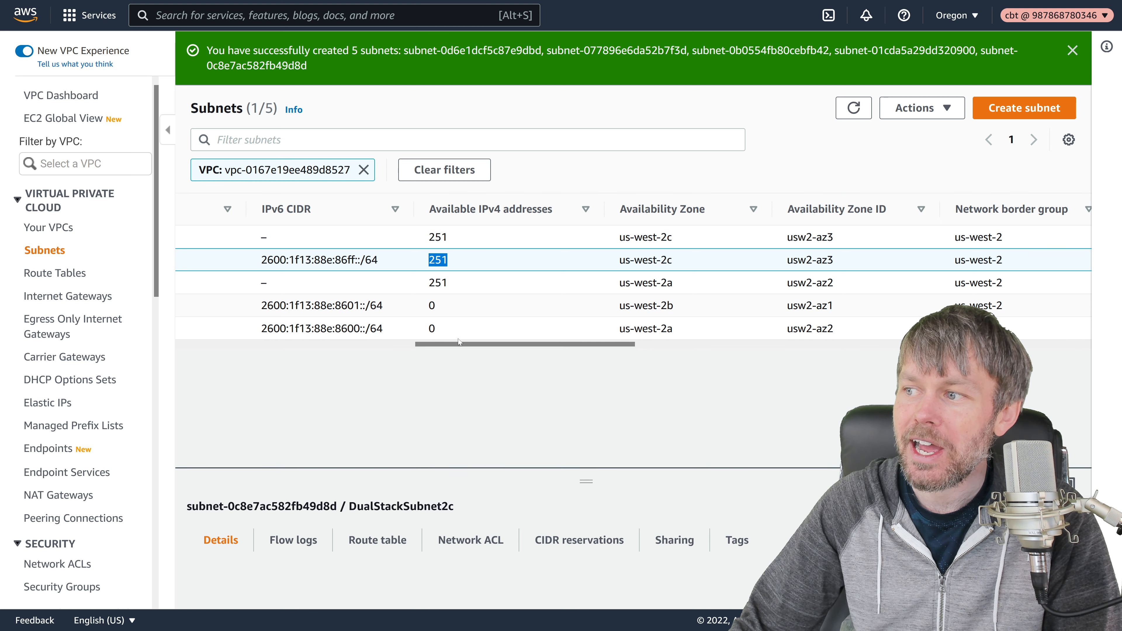
pyautogui.moveTo(459, 344); pyautogui.dragTo(366, 346)
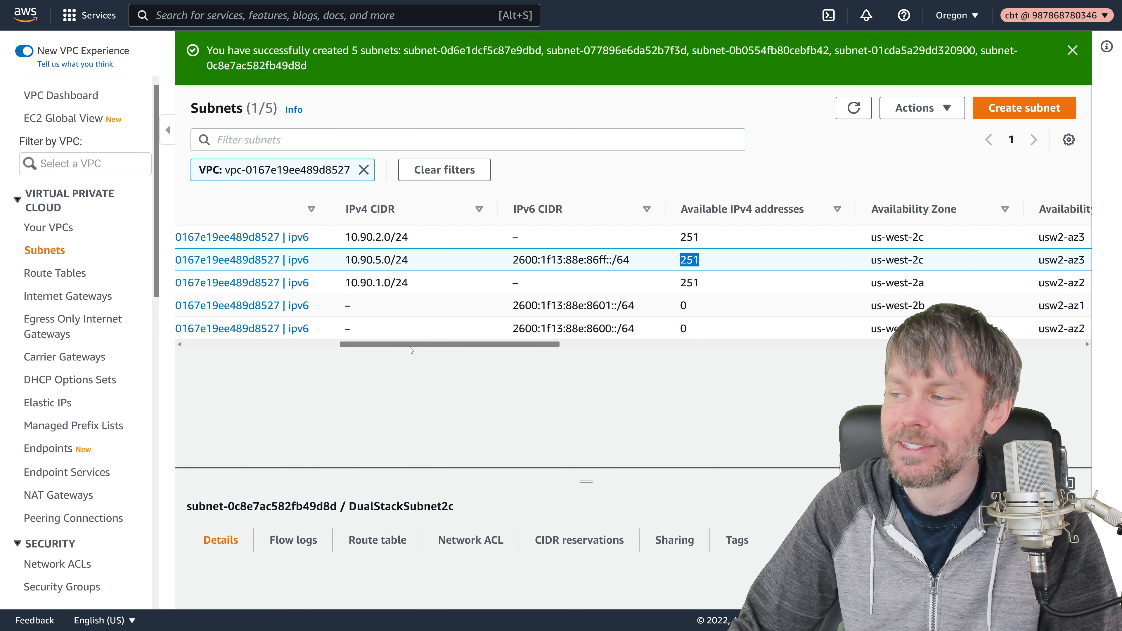
pyautogui.moveTo(401, 346); pyautogui.dragTo(435, 345)
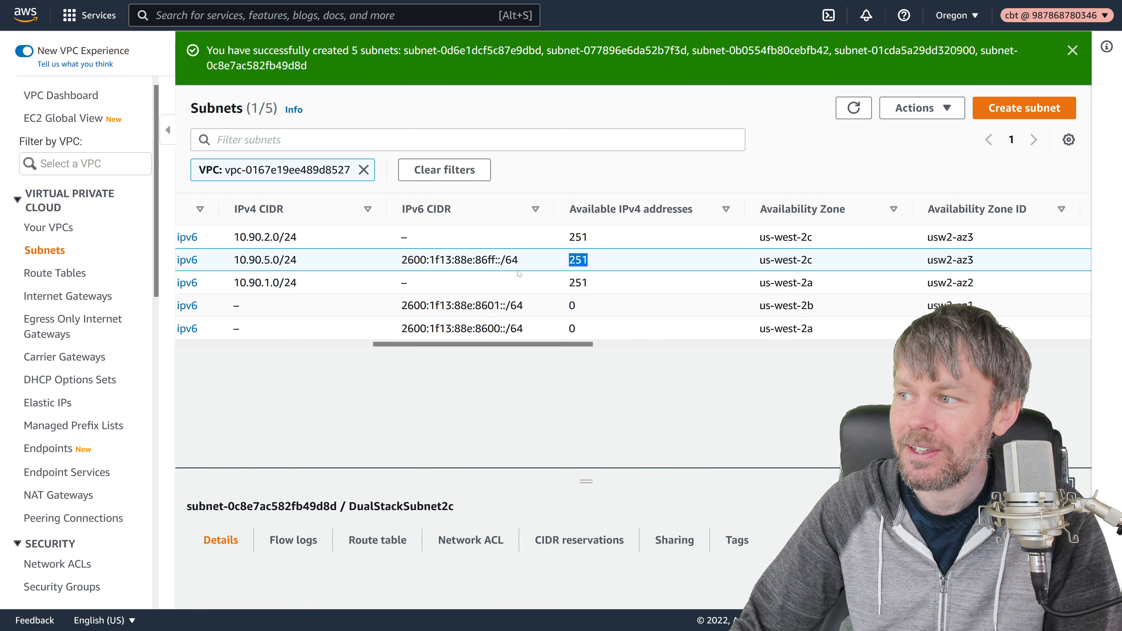
pyautogui.moveTo(518, 260); pyautogui.dragTo(428, 260)
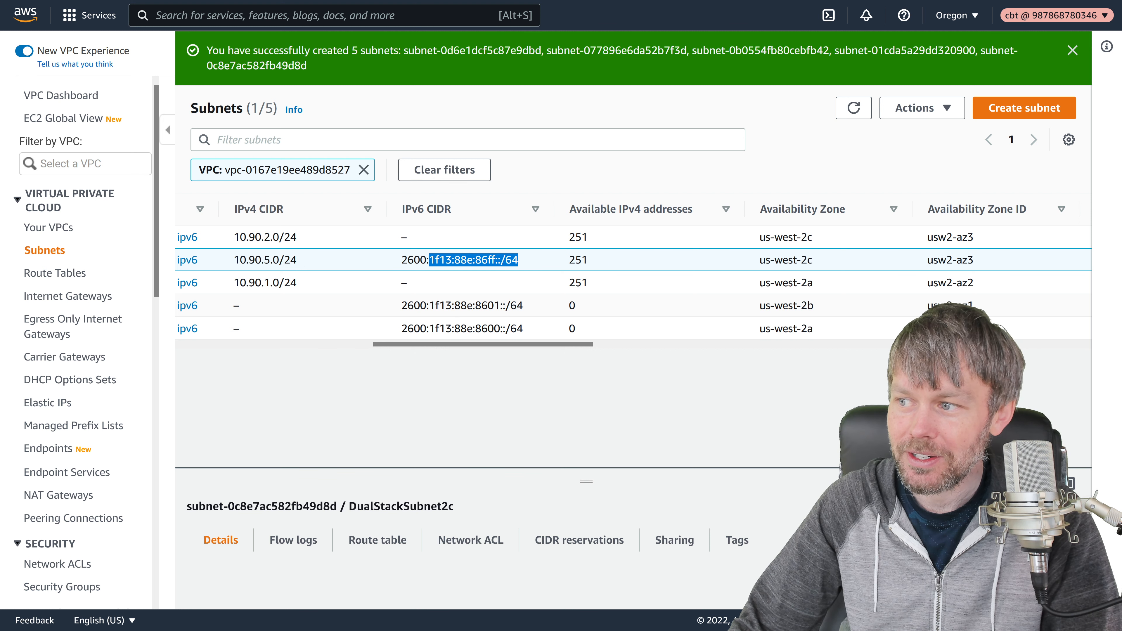
# - Switch to PowerShell, calculate the size of a /64 block with [math]::pow(2,64), and return to the subnet list
pyautogui.press('super+1')
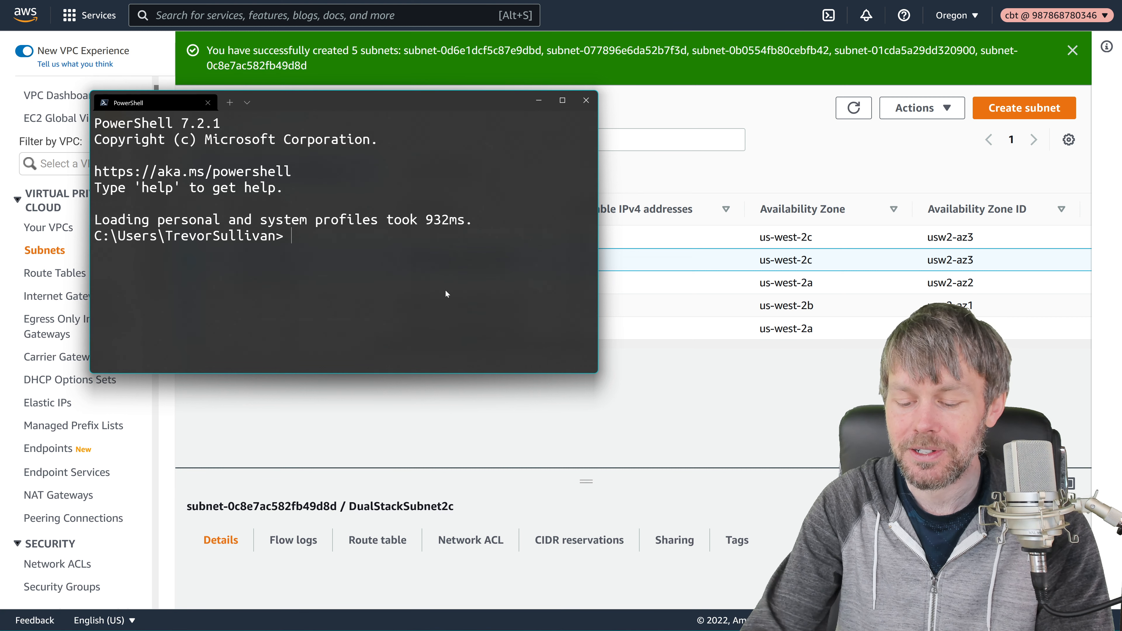
pyautogui.write('[math]::pow')
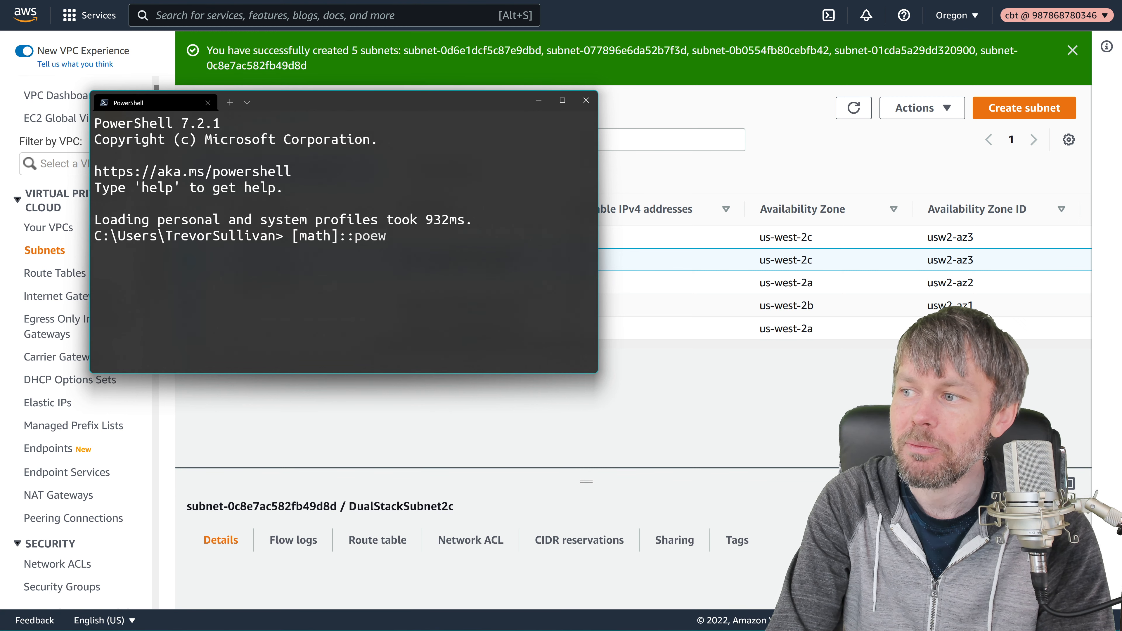
pyautogui.write('(2,')
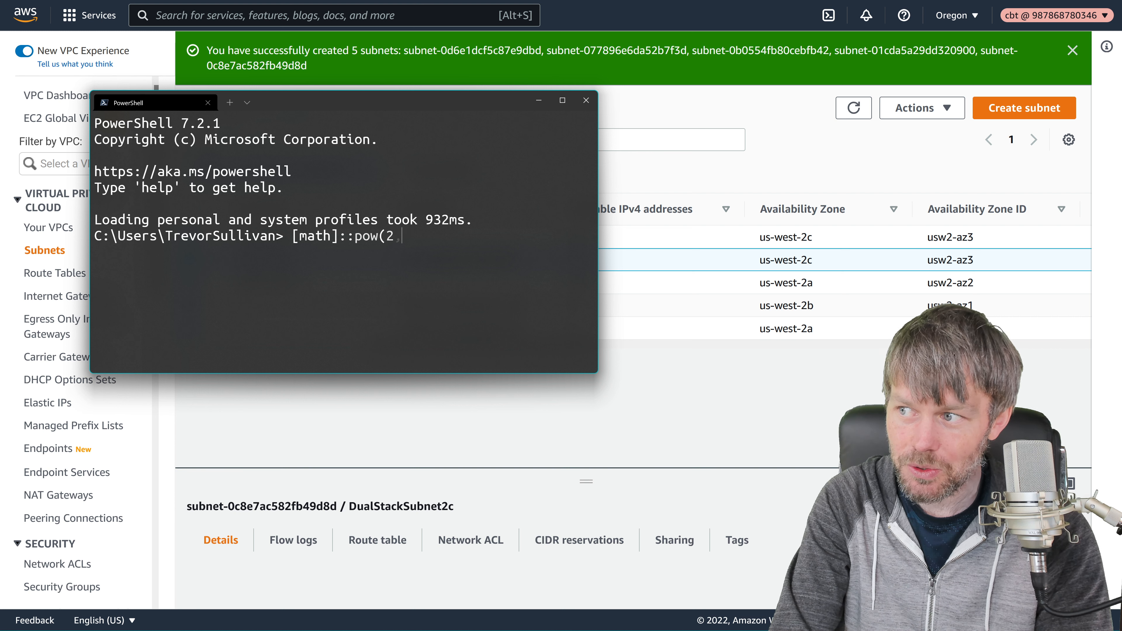
pyautogui.write('64)')
pyautogui.press('Return')
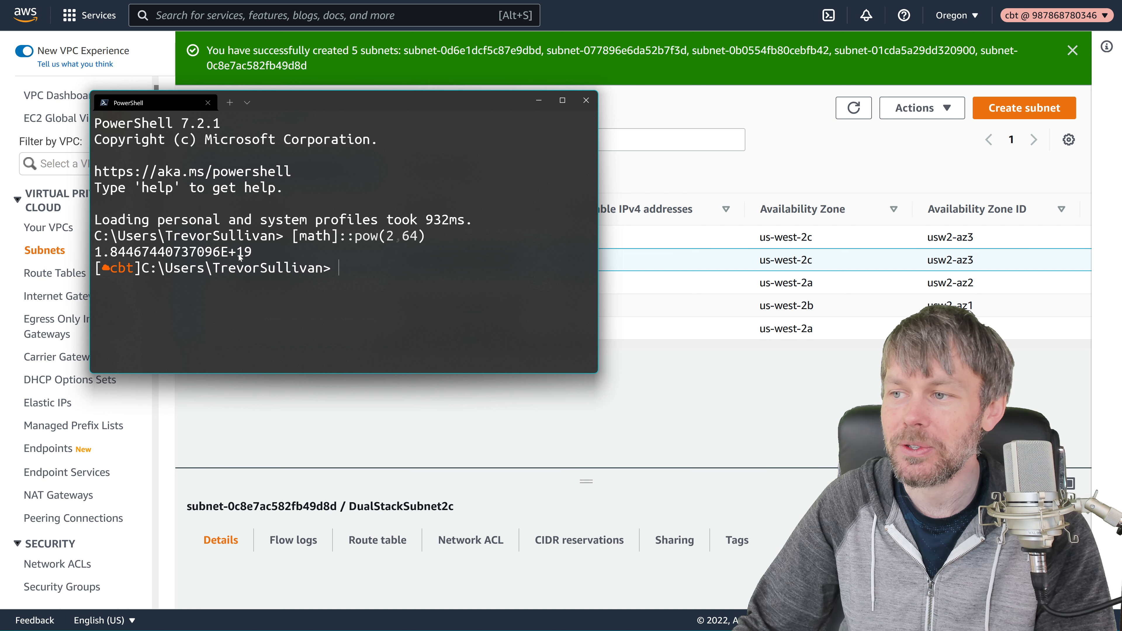
pyautogui.click(577, 102)
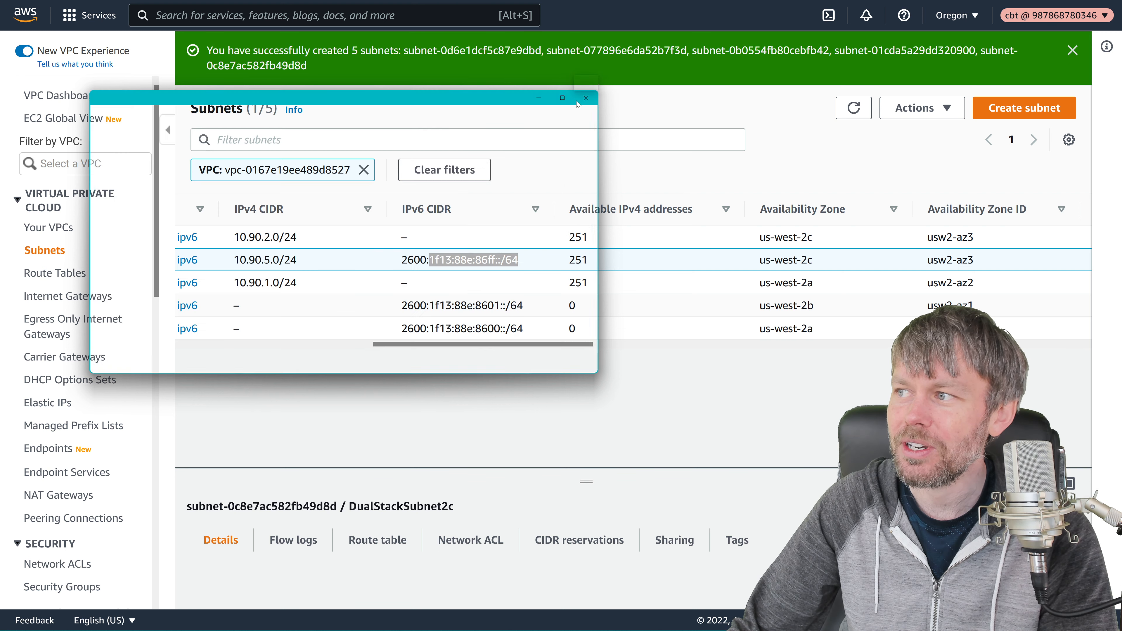
pyautogui.rightClick(188, 98)
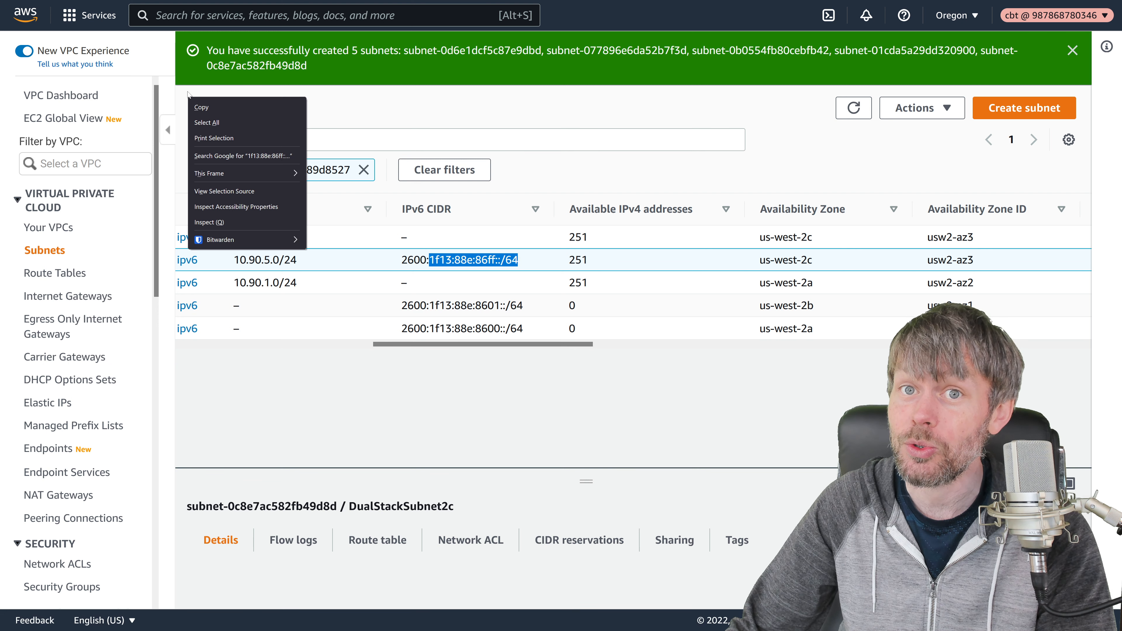
pyautogui.click(189, 97)
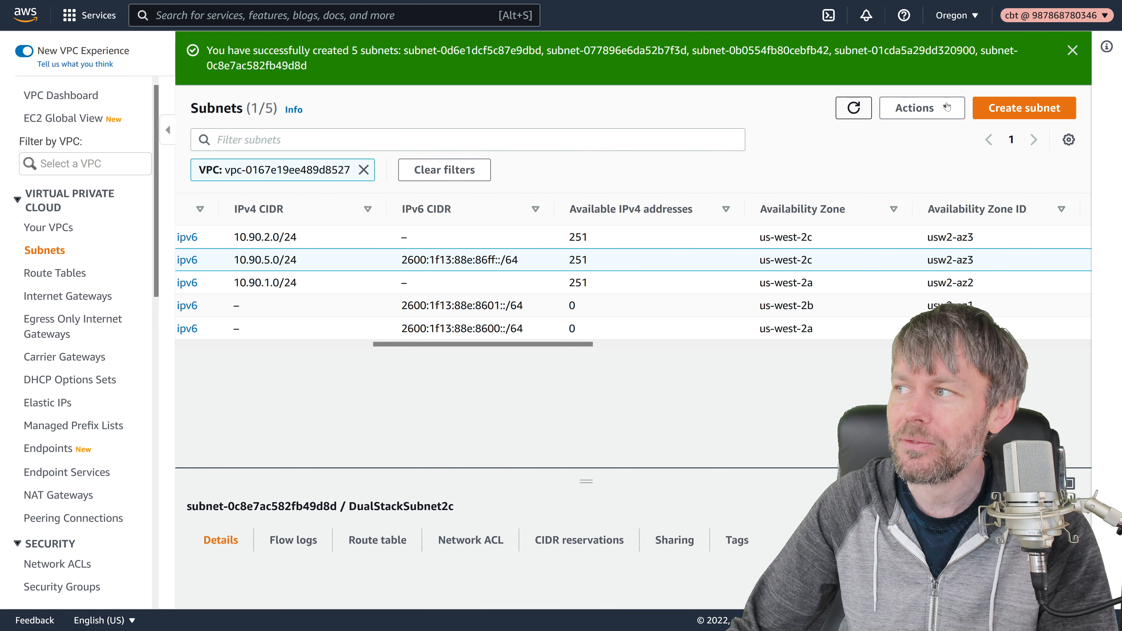
# - Dismiss the subnet creation notification and deselect DualStackSubnet2c in the subnet list
pyautogui.click(1072, 50)
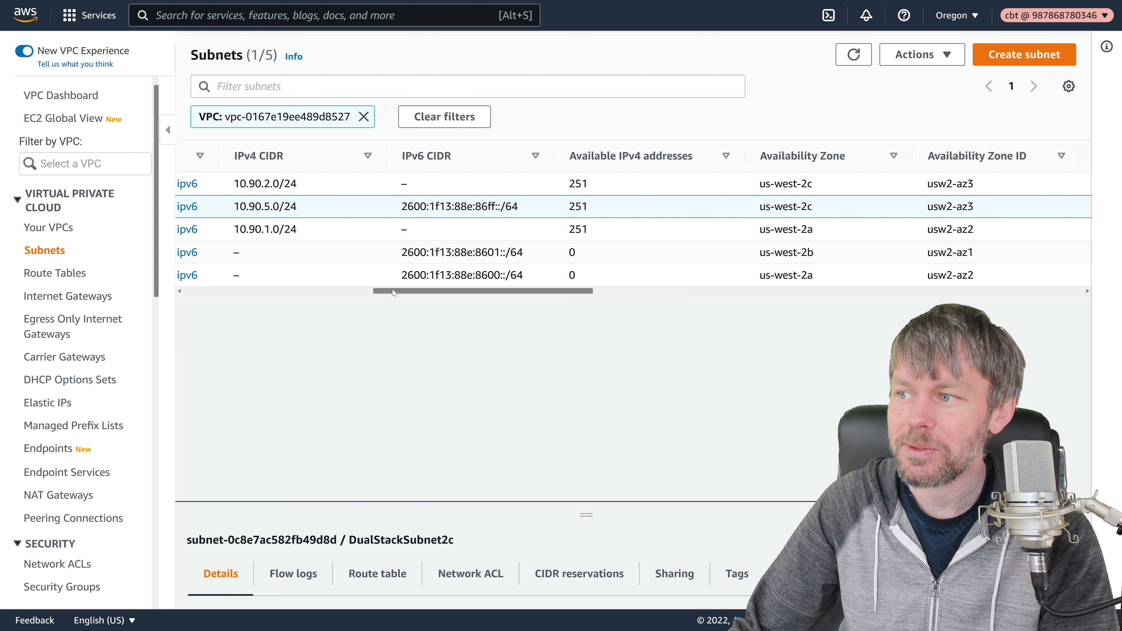
pyautogui.hscroll(-10, 287, 223)
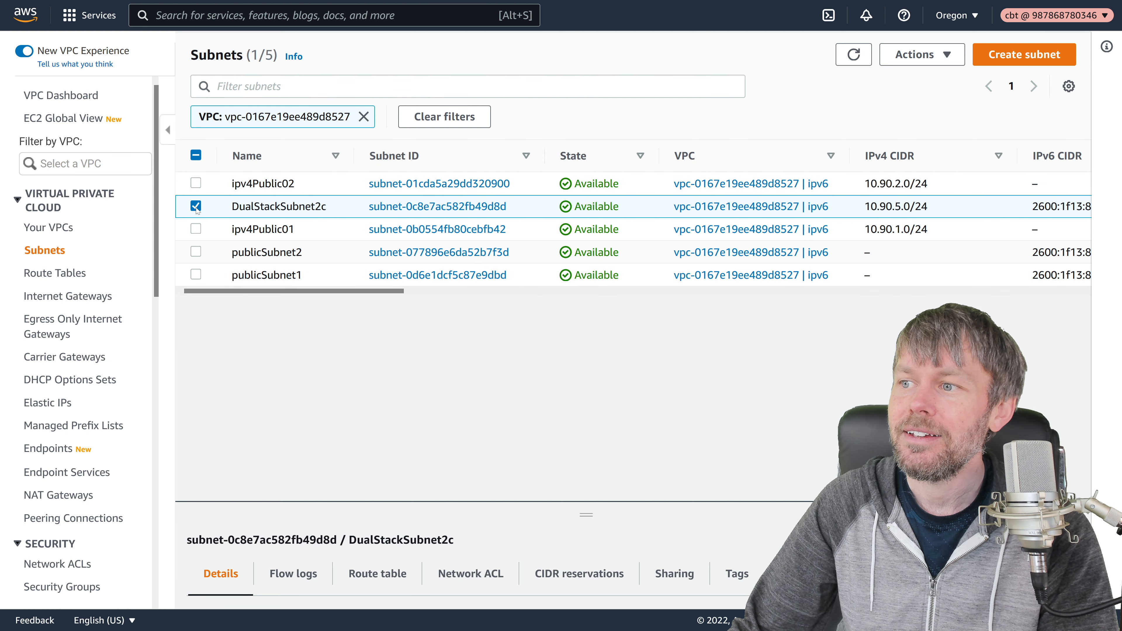
pyautogui.click(197, 206)
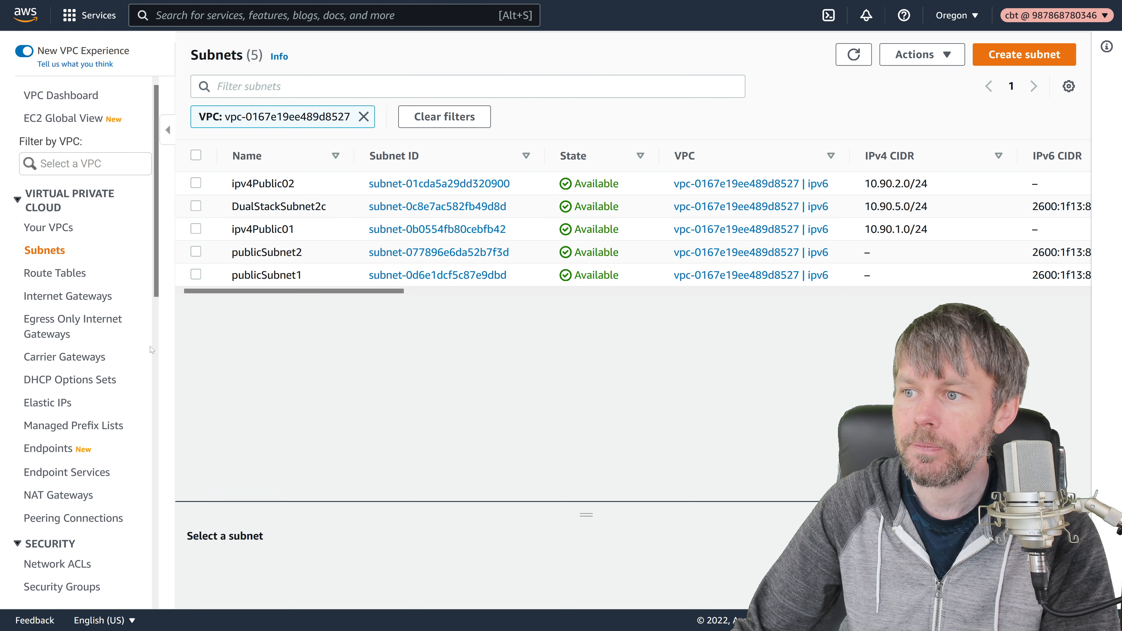
# - View the VPC route tables and look across all columns of the list
pyautogui.click(74, 273)
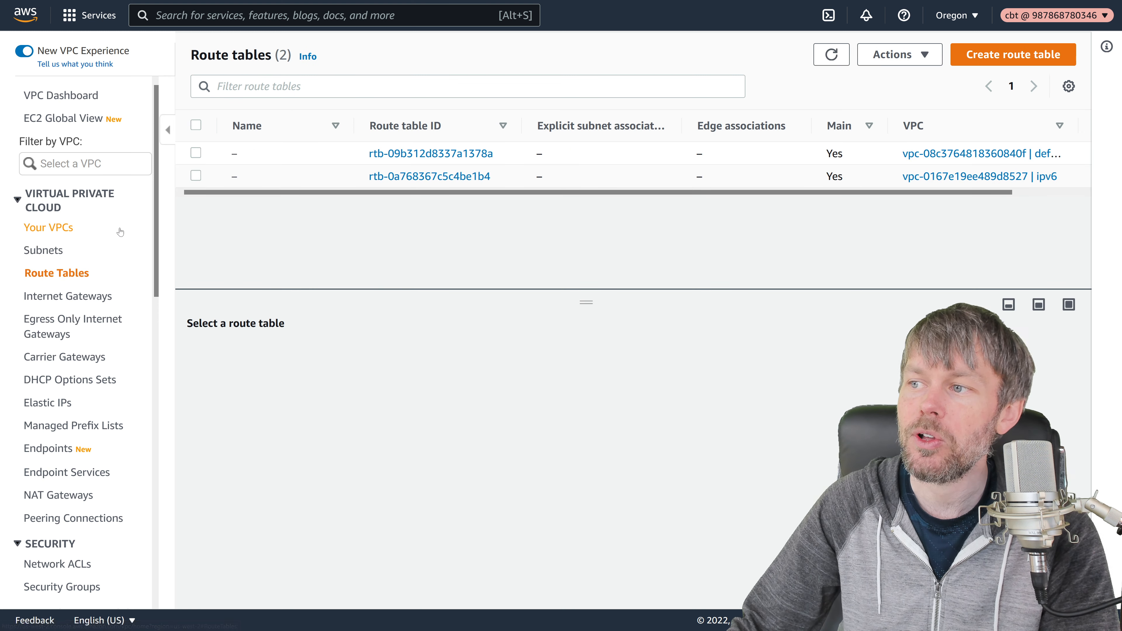
pyautogui.moveTo(234, 193); pyautogui.dragTo(584, 207)
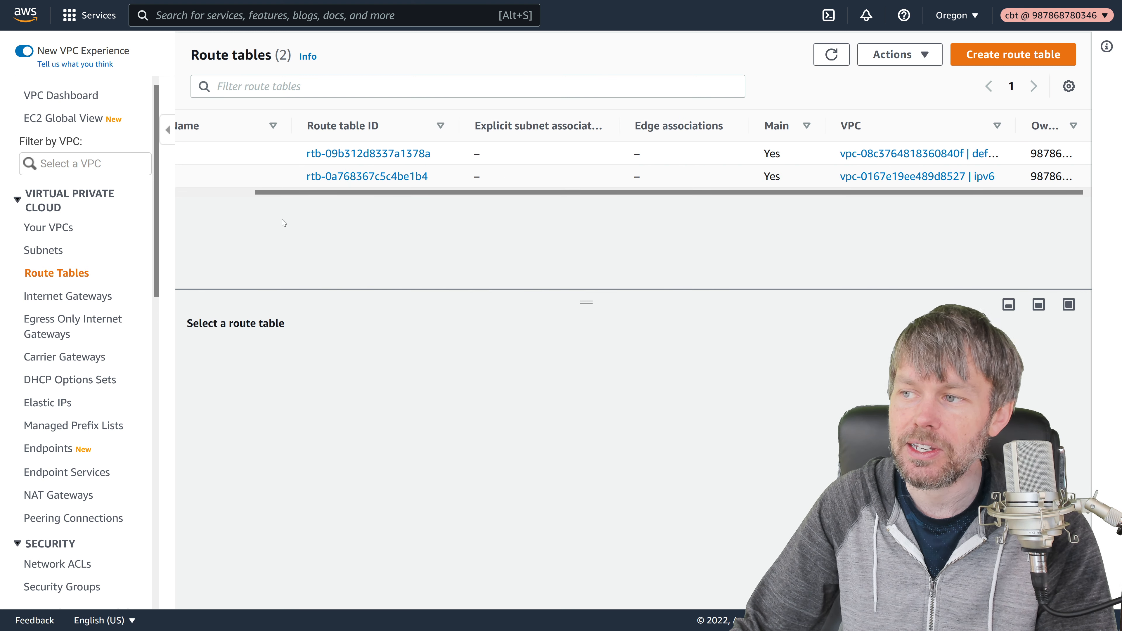
pyautogui.moveTo(272, 190); pyautogui.dragTo(202, 197)
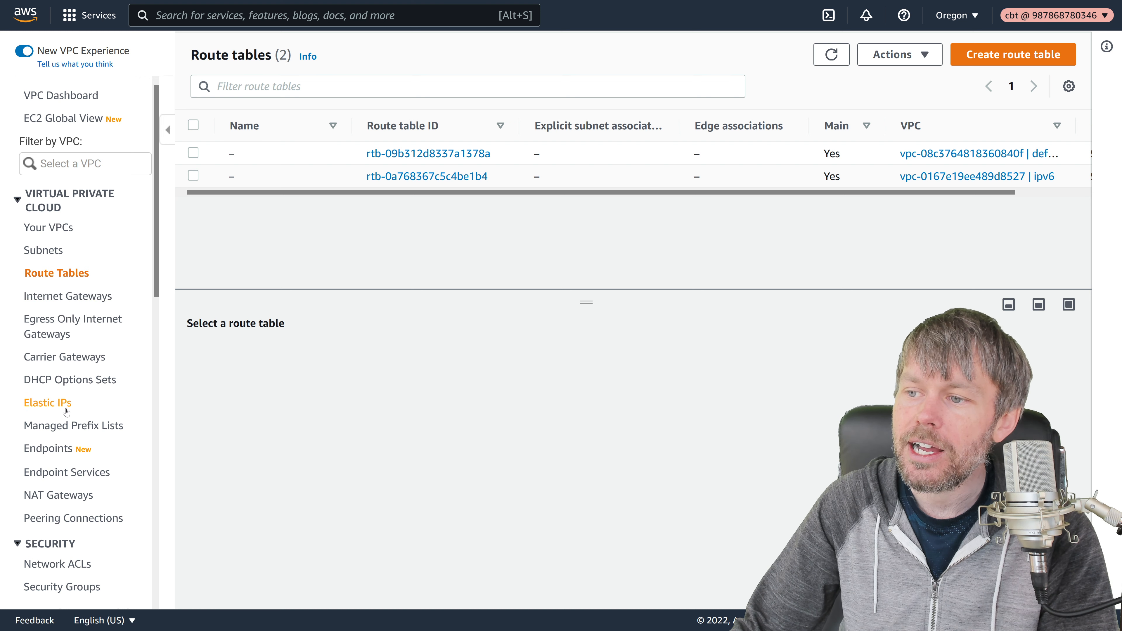
# - Create an internet gateway with the name tag ipv6gateway
pyautogui.click(63, 295)
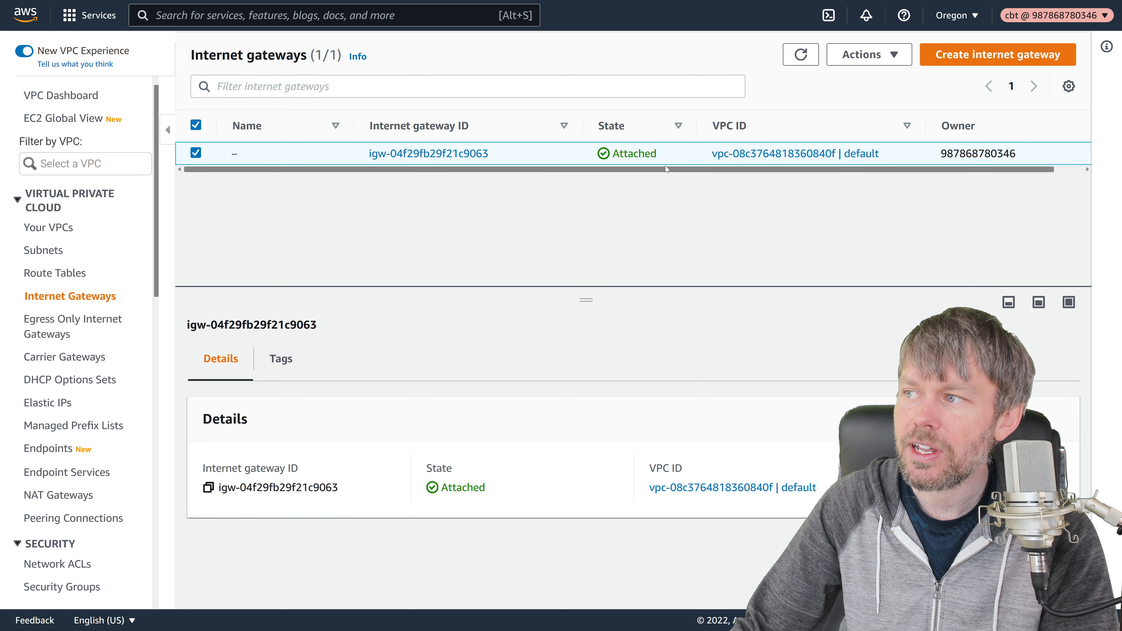
pyautogui.click(972, 55)
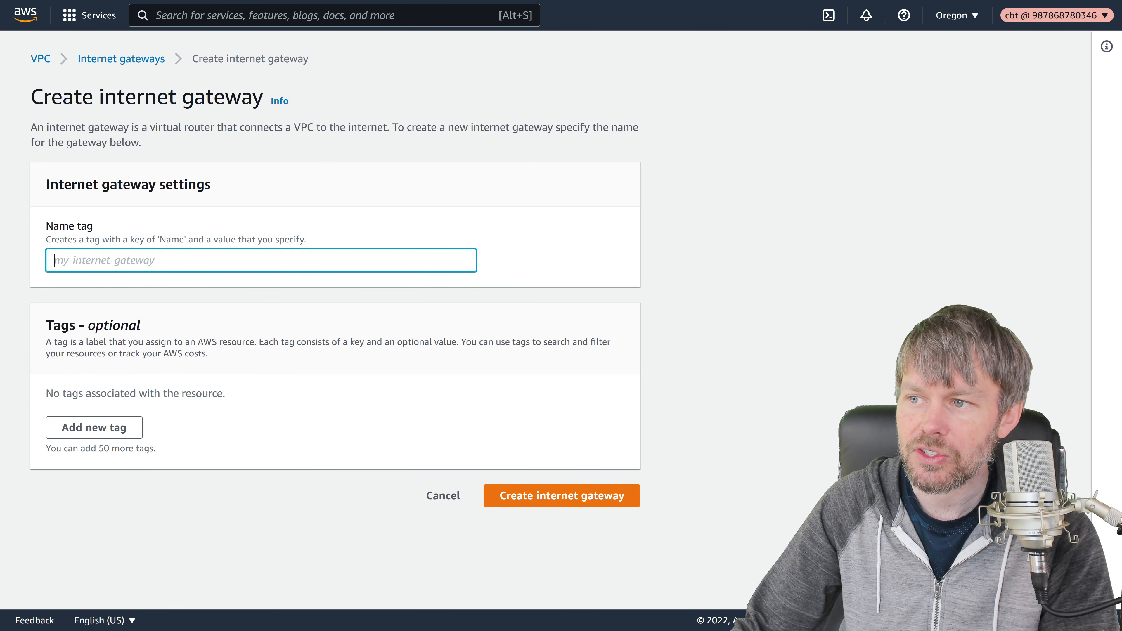
pyautogui.write('ipv6gateway')
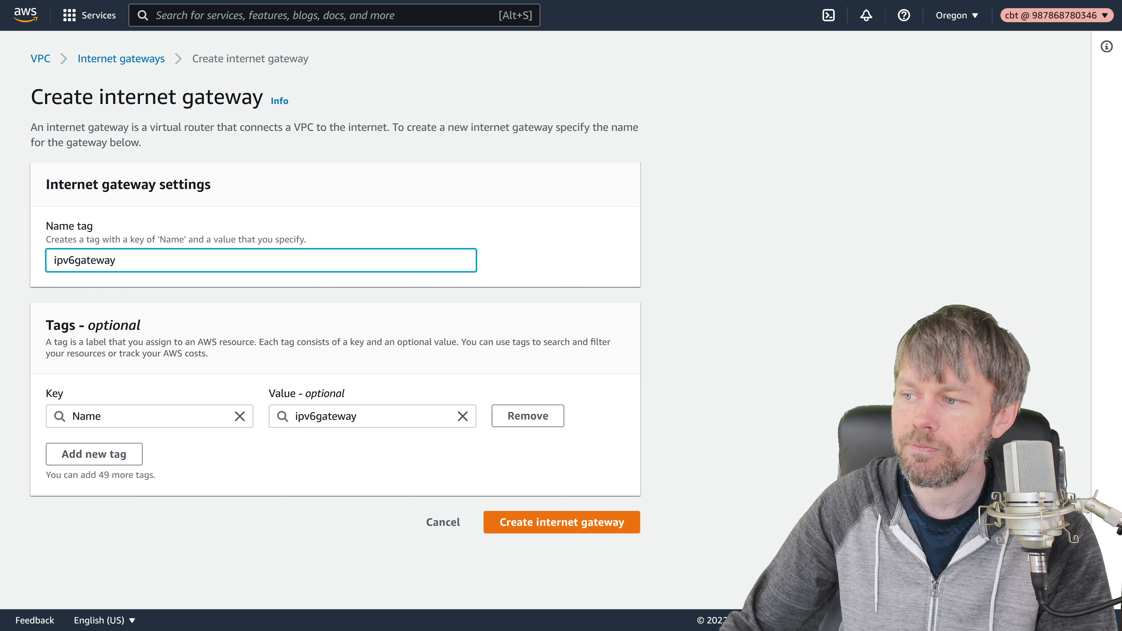
pyautogui.click(491, 519)
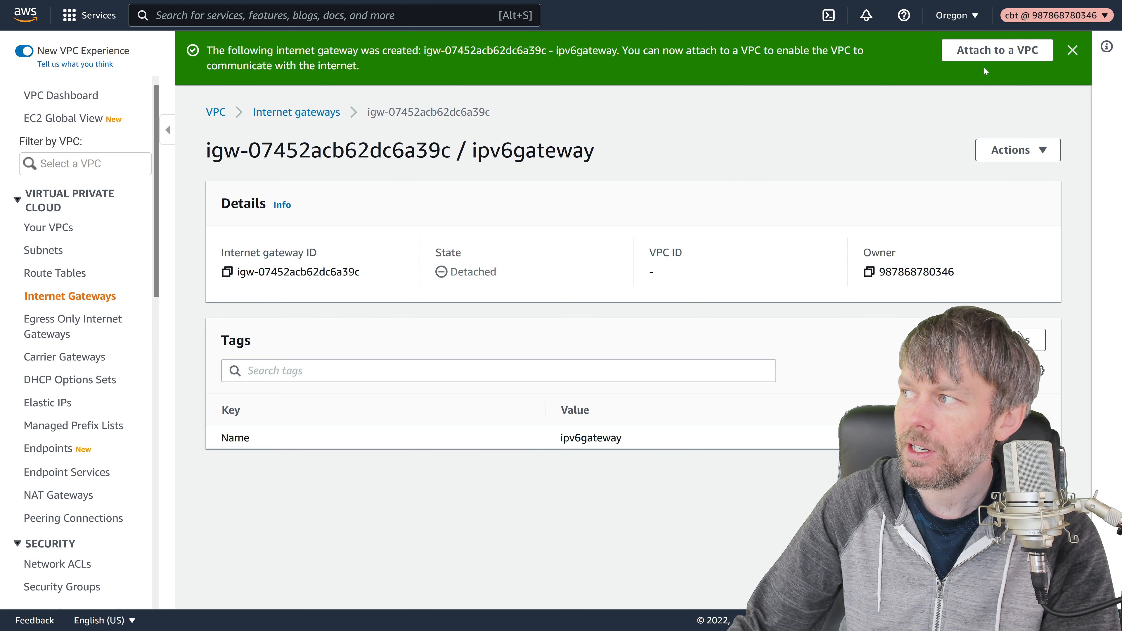
# - Attach the ipv6gateway internet gateway to the ipv6 VPC, vpc-0167e19ee489d8527
pyautogui.doubleClick(532, 150)
pyautogui.click(627, 253)
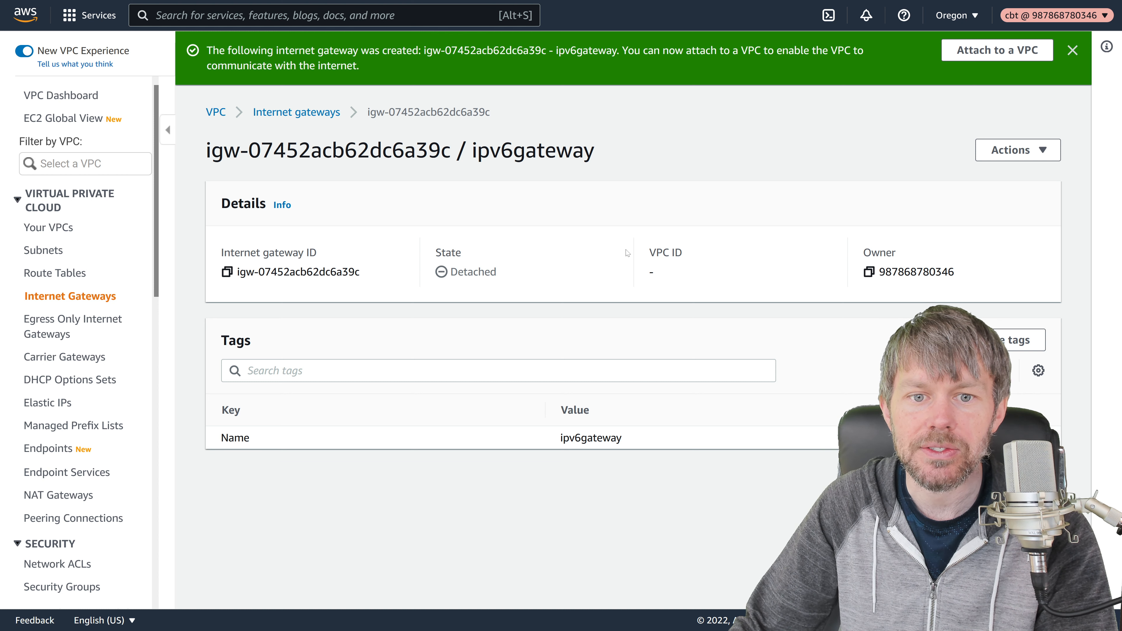
pyautogui.click(997, 50)
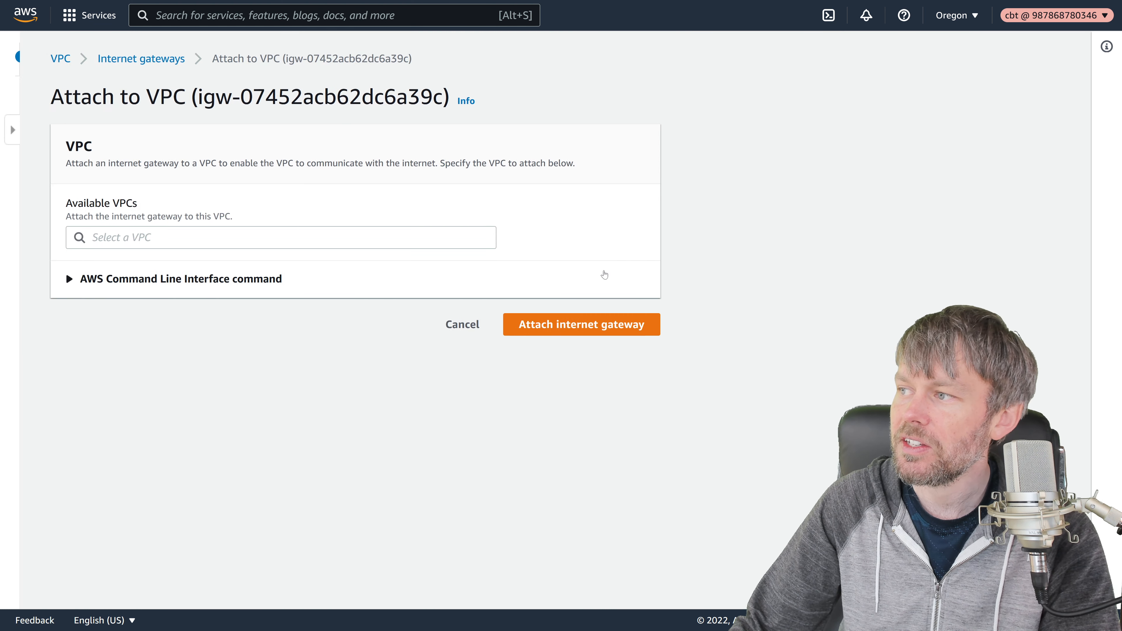
pyautogui.click(114, 237)
pyautogui.click(89, 261)
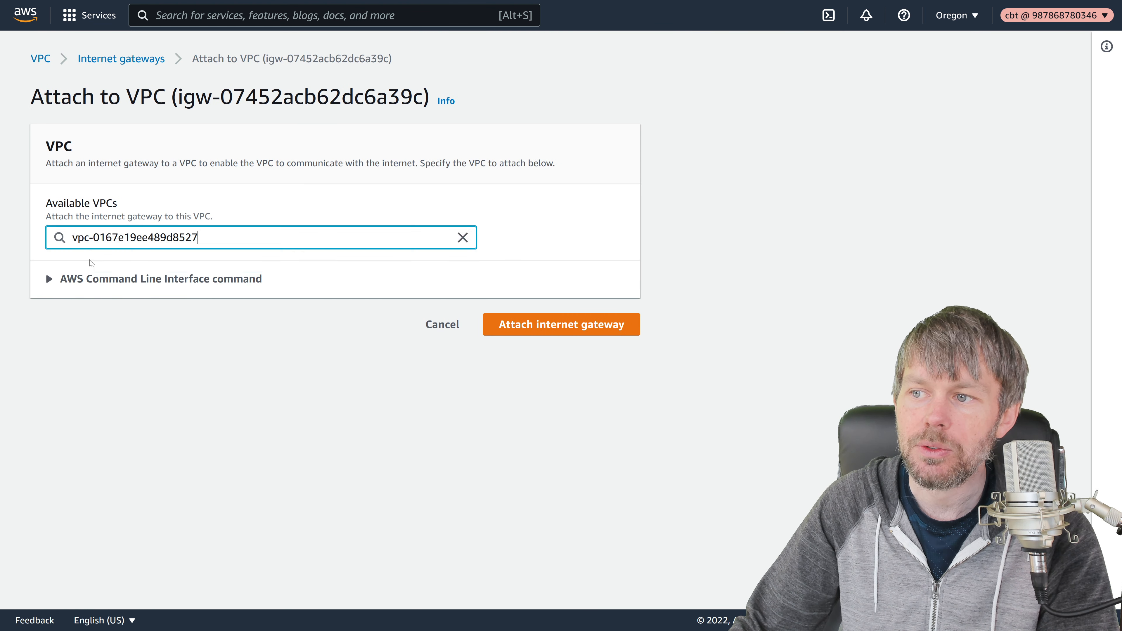
pyautogui.click(520, 326)
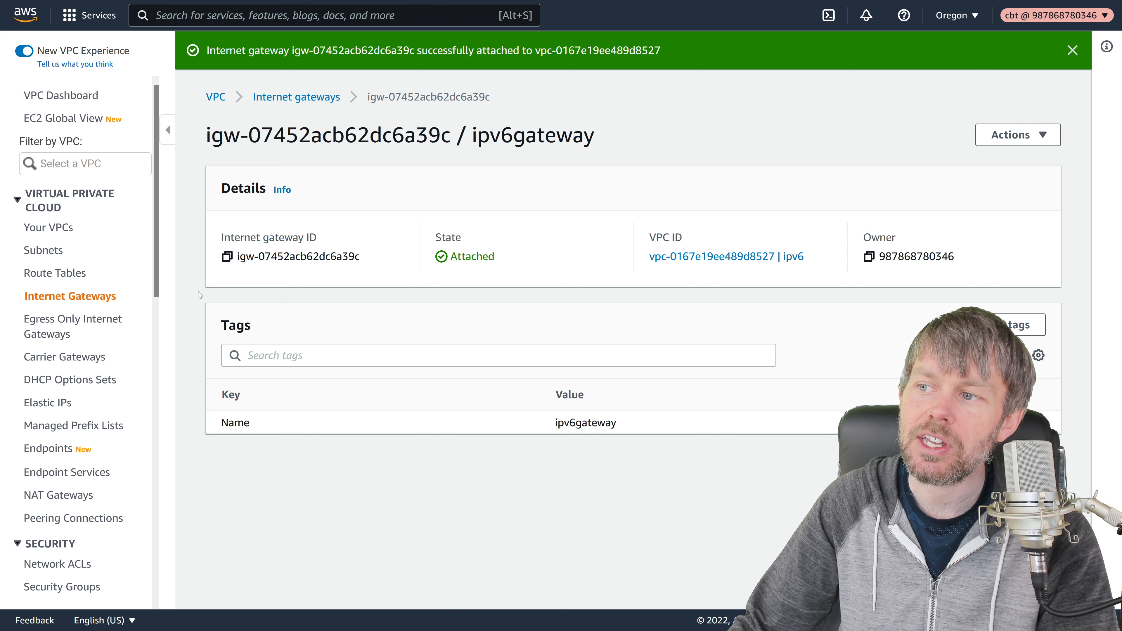
pyautogui.moveTo(236, 257); pyautogui.dragTo(366, 258)
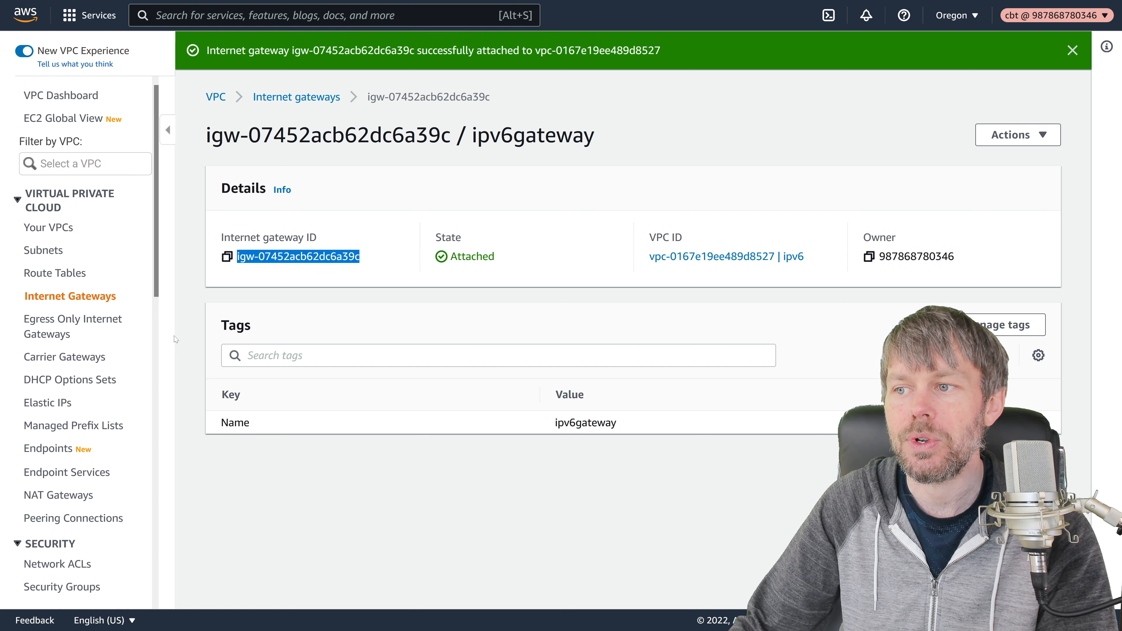
# - Return to the route tables and check the Main setting of the default and ipv6 VPC route tables
pyautogui.click(57, 273)
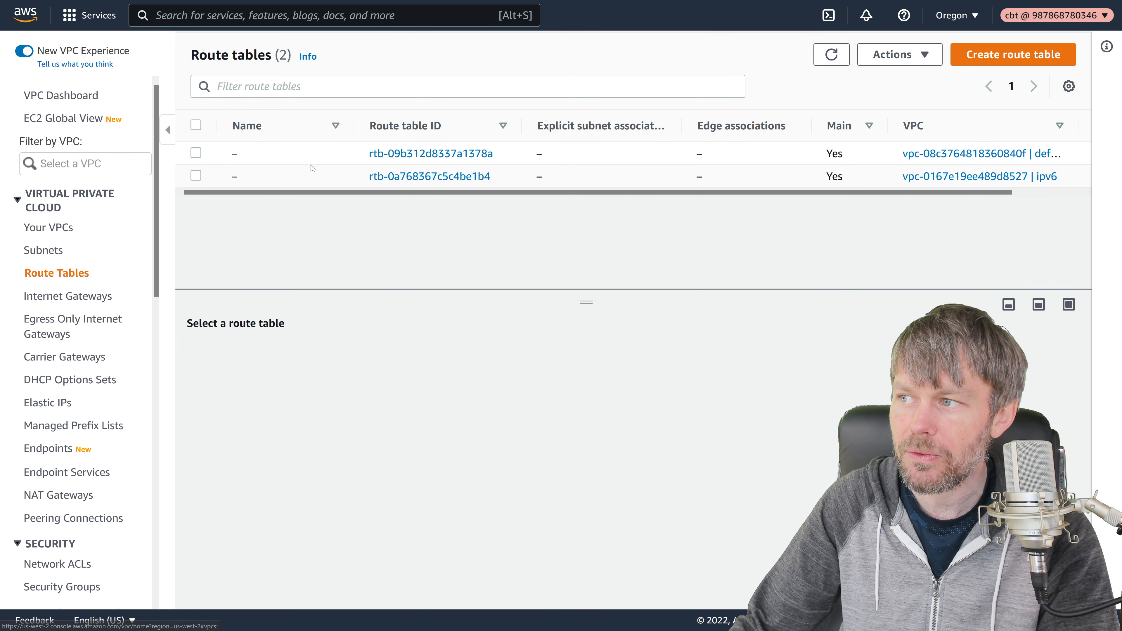
pyautogui.hscroll(3, 225, 195)
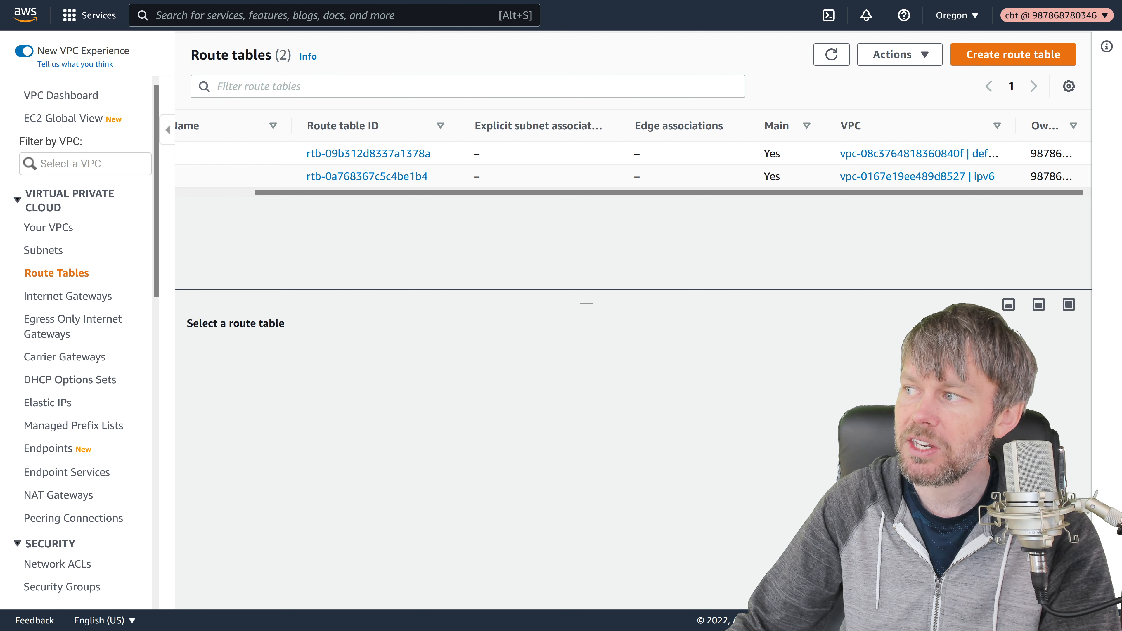
pyautogui.doubleClick(773, 153)
pyautogui.click(617, 155)
pyautogui.doubleClick(771, 177)
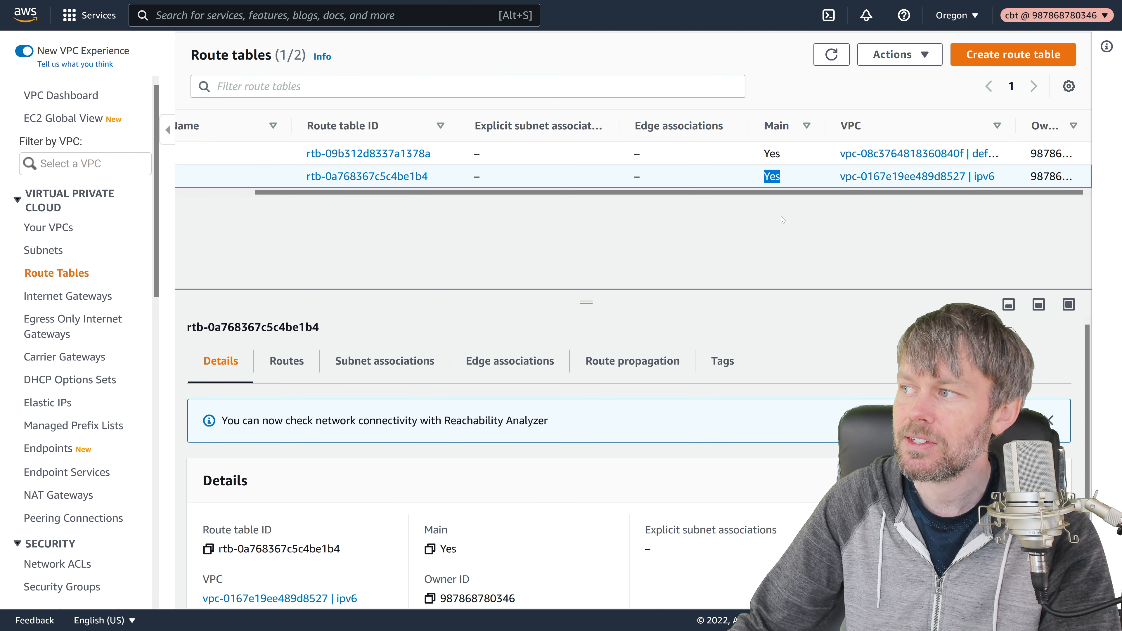
# - Filter the route tables by VPC vpc-0167e19ee489d8527 and select the ipv6 VPC's main route table
pyautogui.click(422, 89)
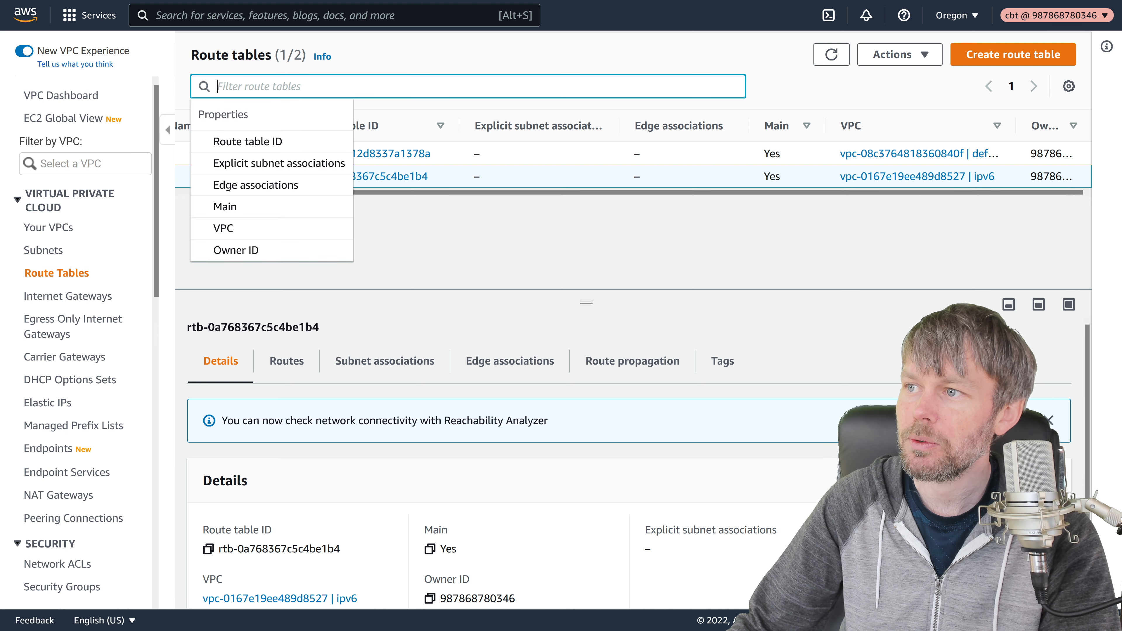
pyautogui.click(250, 238)
pyautogui.click(277, 168)
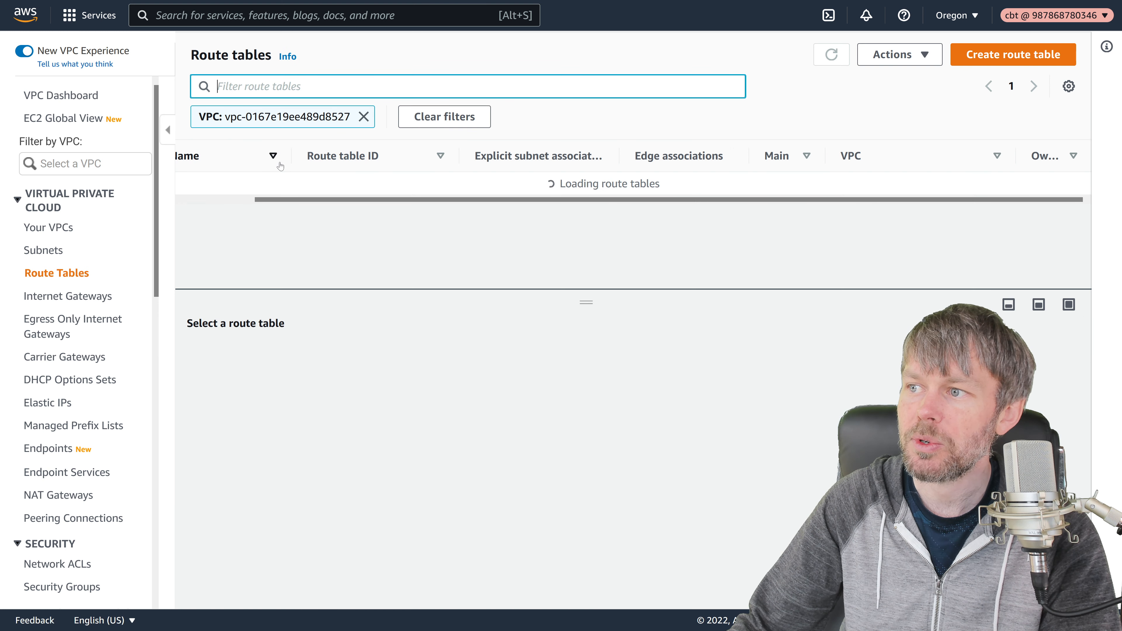
pyautogui.click(224, 200)
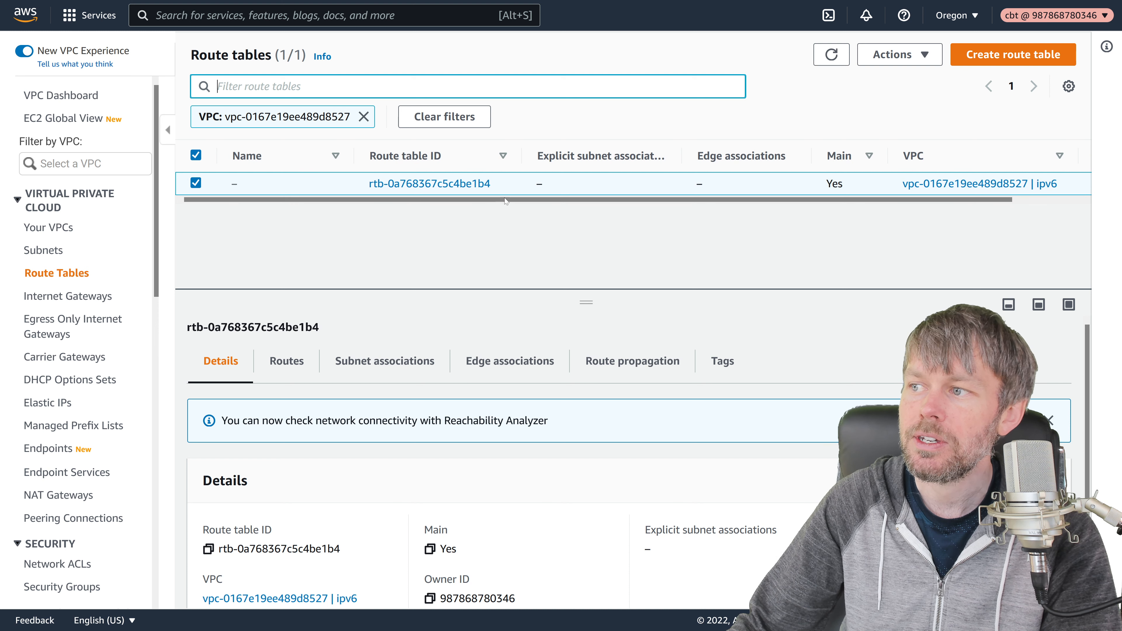
pyautogui.moveTo(852, 183); pyautogui.dragTo(729, 184)
pyautogui.click(513, 245)
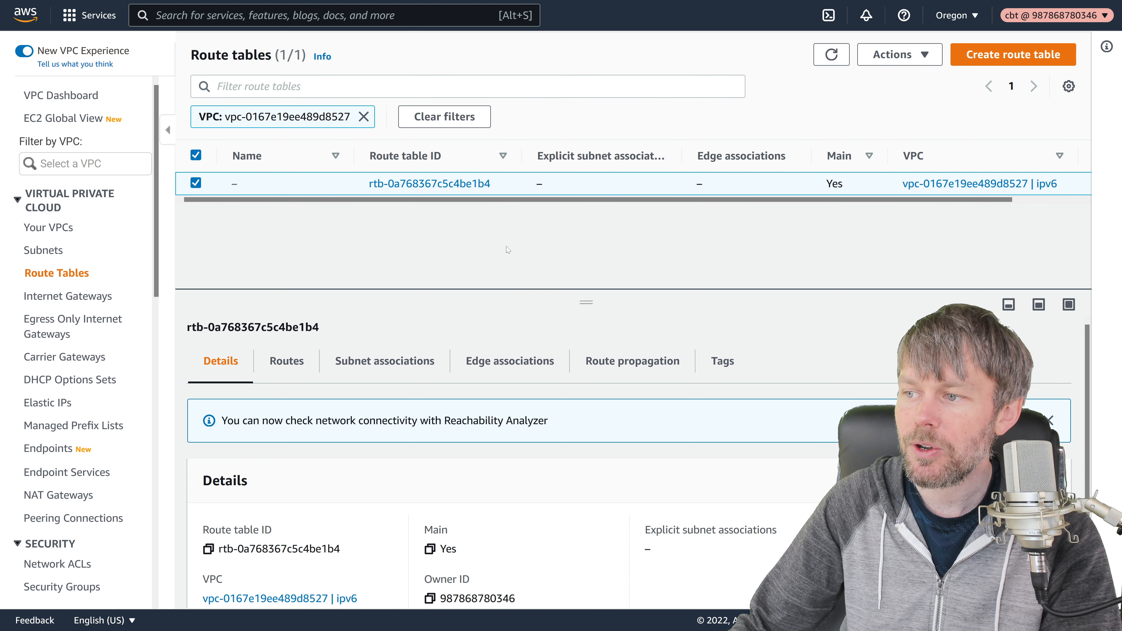
# - Examine the destinations and targets of the IPv4 and IPv6 routes in the ipv6 VPC's main route table
pyautogui.click(270, 373)
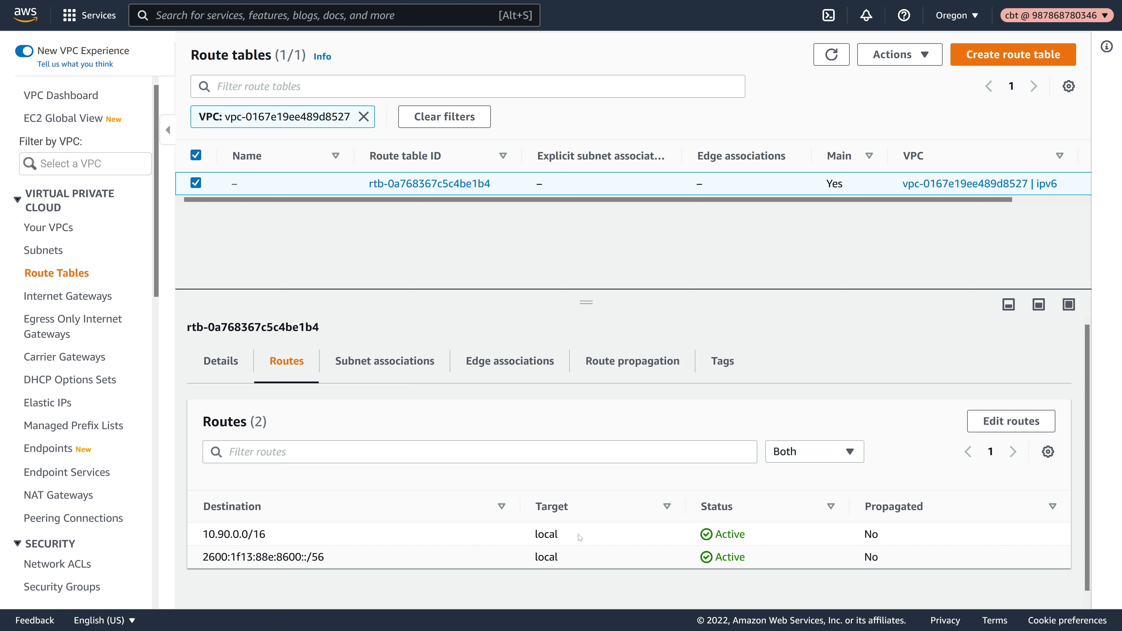
pyautogui.moveTo(578, 534); pyautogui.dragTo(497, 533)
pyautogui.moveTo(567, 558); pyautogui.dragTo(508, 556)
pyautogui.moveTo(305, 535); pyautogui.dragTo(182, 535)
pyautogui.click(370, 544)
pyautogui.moveTo(274, 544); pyautogui.dragTo(203, 545)
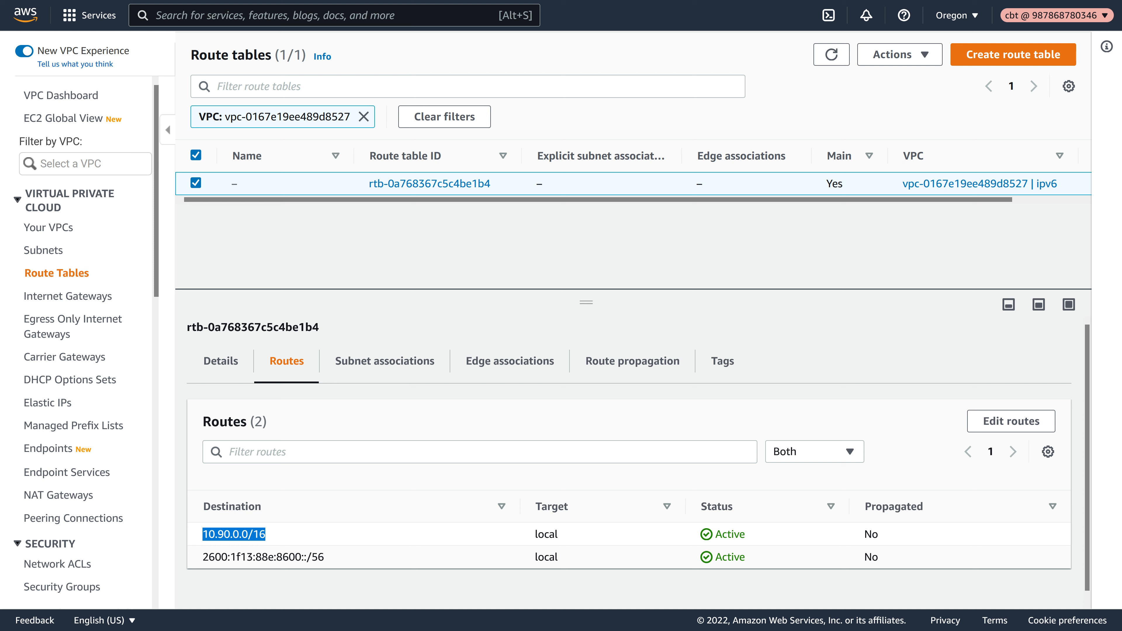